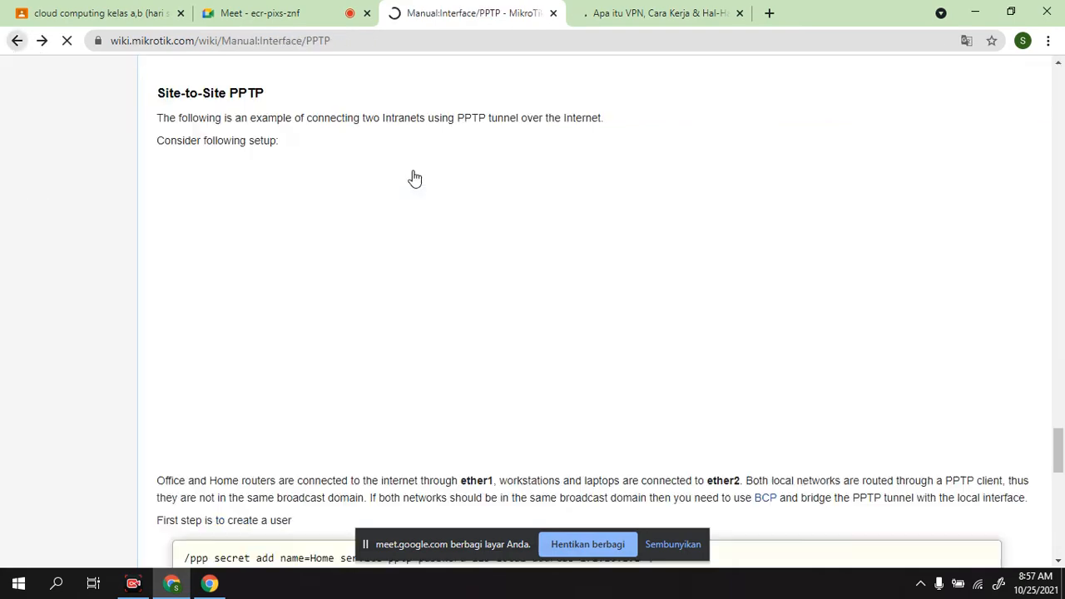
Step: Look through the PPTP manual's connection examples and open the Site-to-Site PPTP diagram on its own file page
scroll(391, 333, "up", 2)
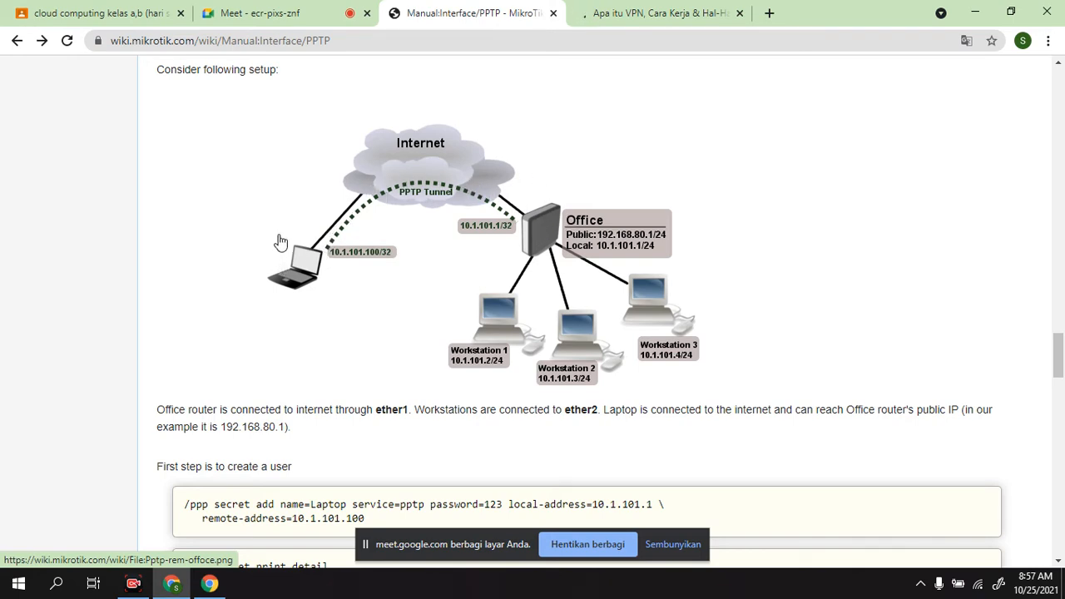
scroll(290, 254, "down", 3)
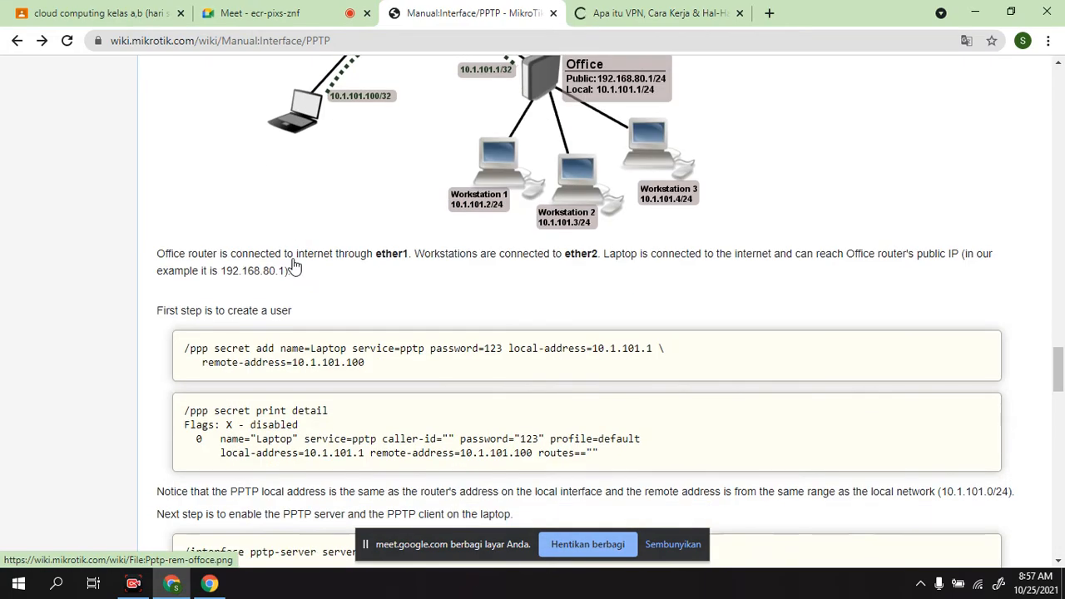
scroll(292, 265, "down", 10)
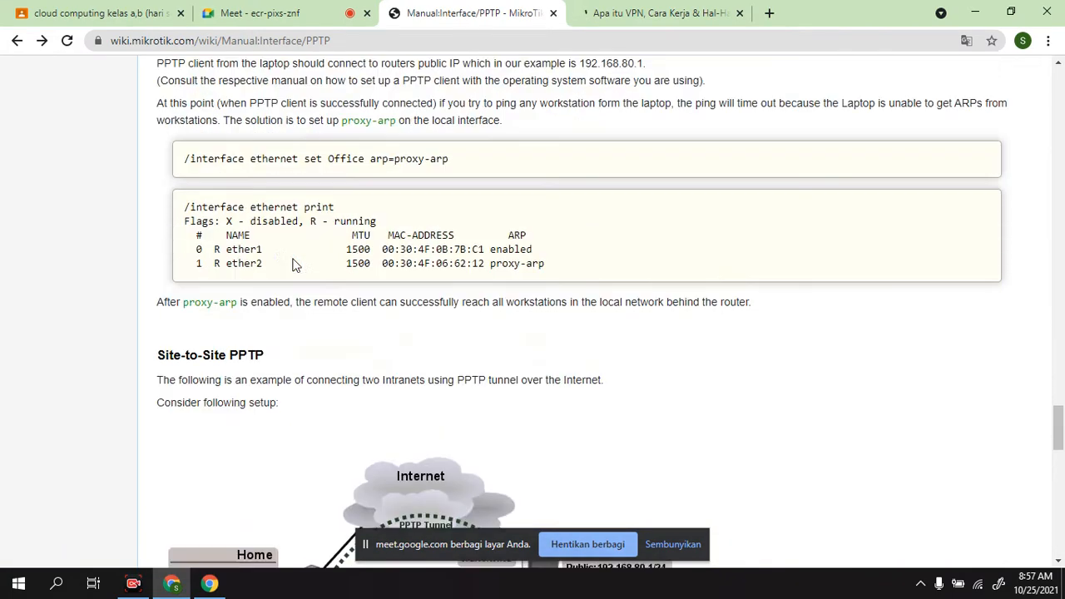
left_click(572, 300)
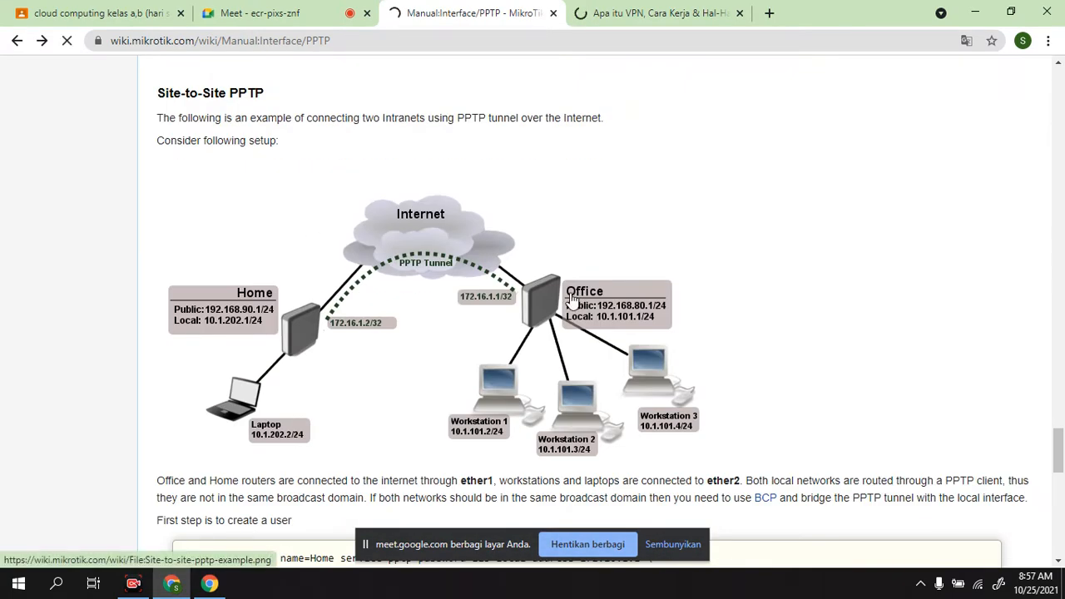
scroll(416, 356, "down", 1)
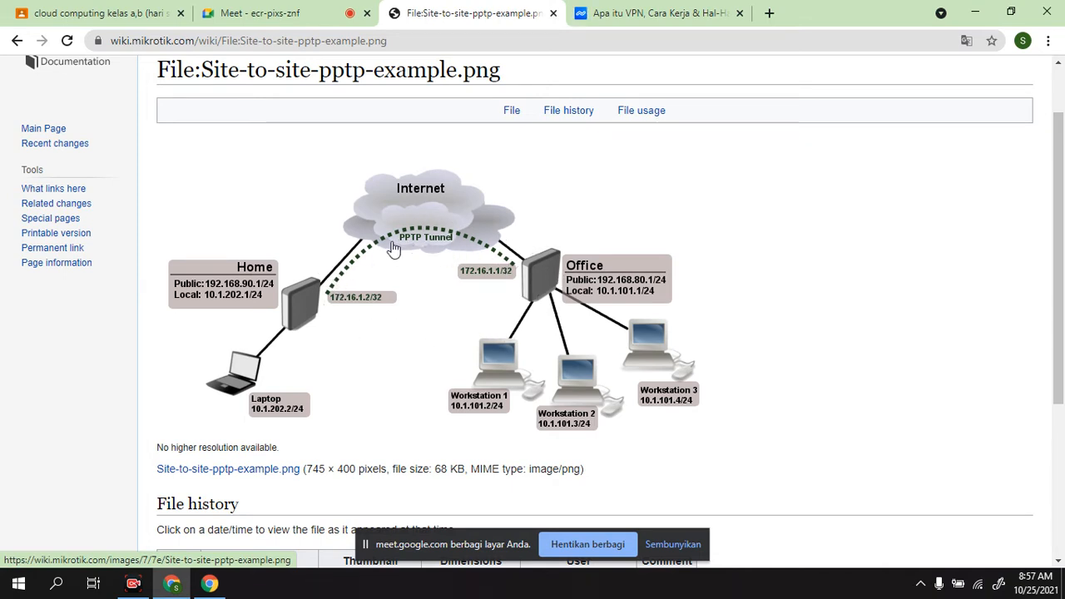
Step: Switch to the cloud computing class in Google Classroom and highlight the infrastructure tunnel, WAN and IAAS terms in the "pertemuan ke 2" post
left_click(10, 19)
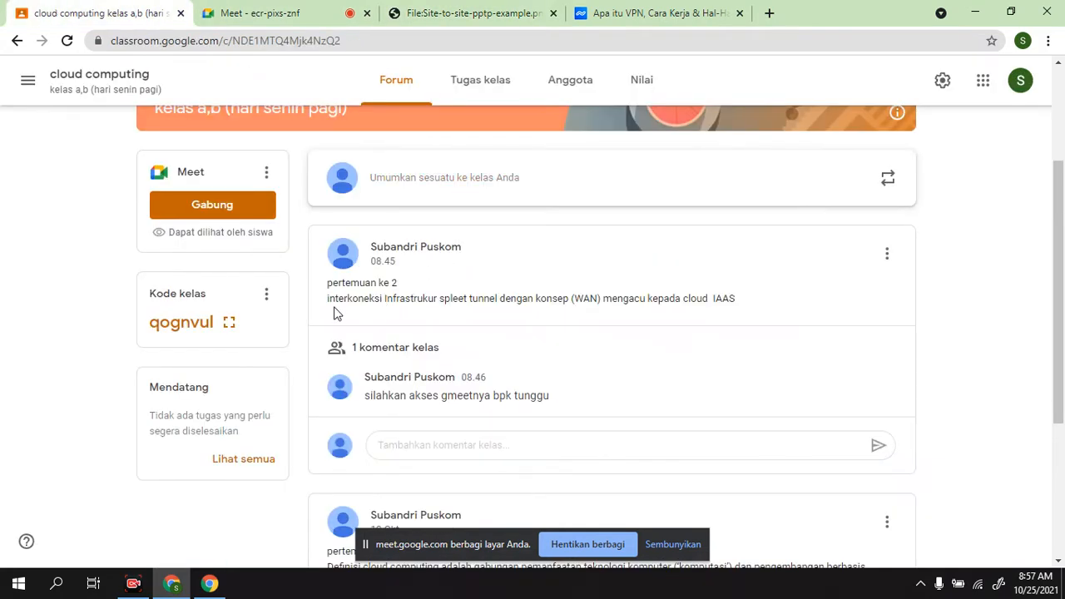
left_click_drag(383, 298, 495, 300)
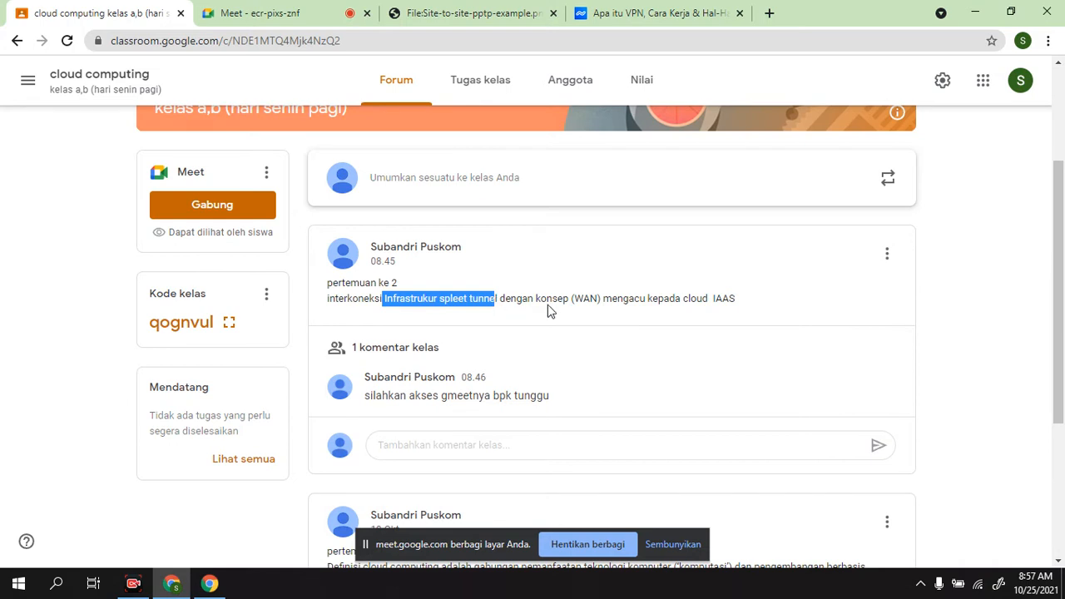
left_click_drag(575, 298, 600, 298)
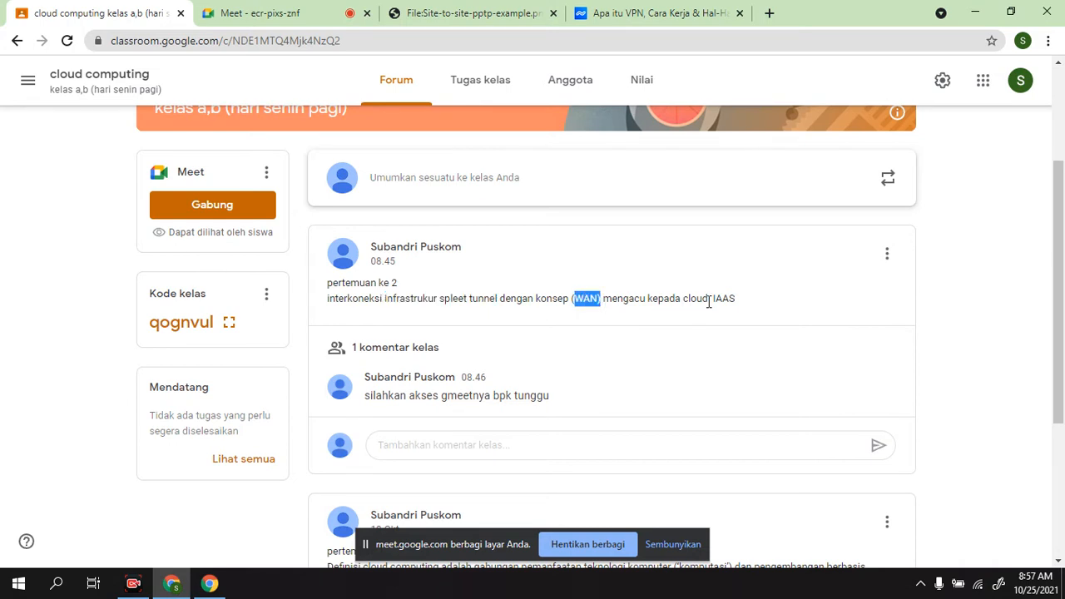
left_click_drag(712, 298, 739, 300)
Step: Glance at the Niagahoster VPN article and return to the MikroTik wiki to examine the site-to-site PPTP diagram page
left_click(646, 18)
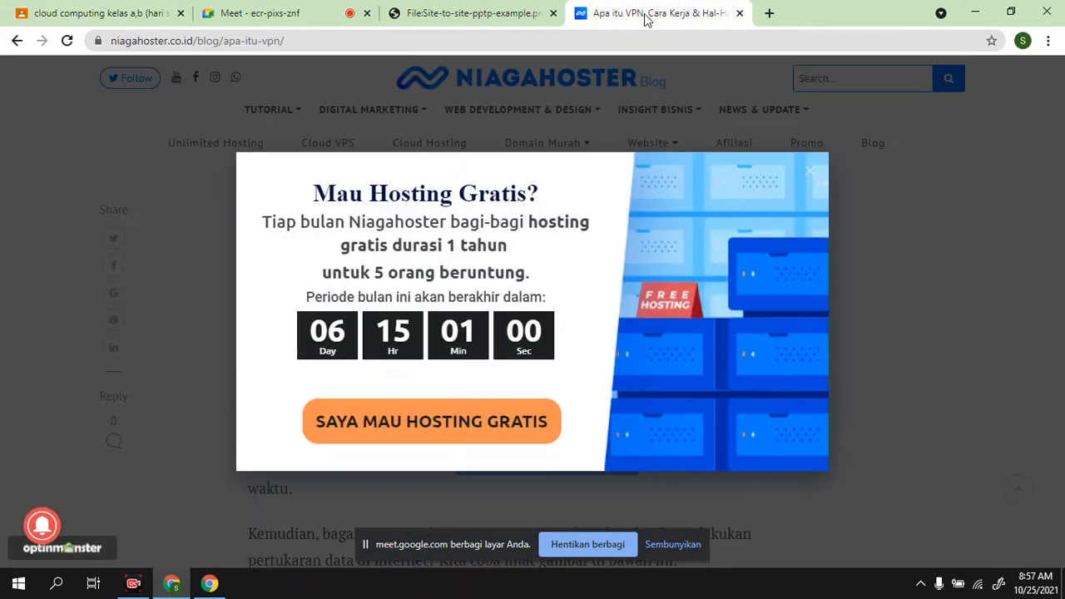
left_click(386, 10)
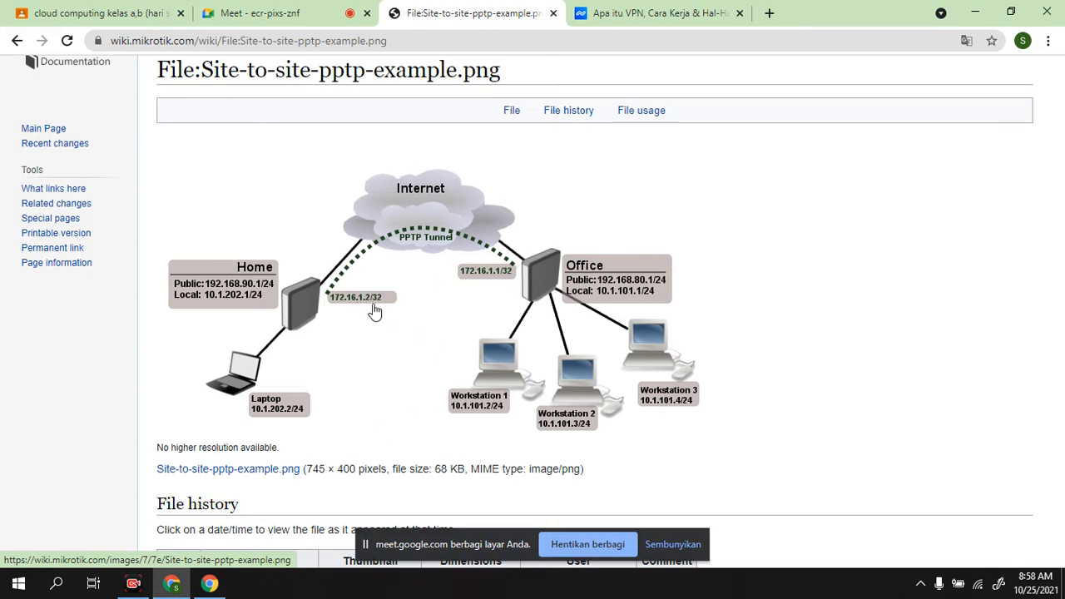
scroll(428, 290, "down", 2)
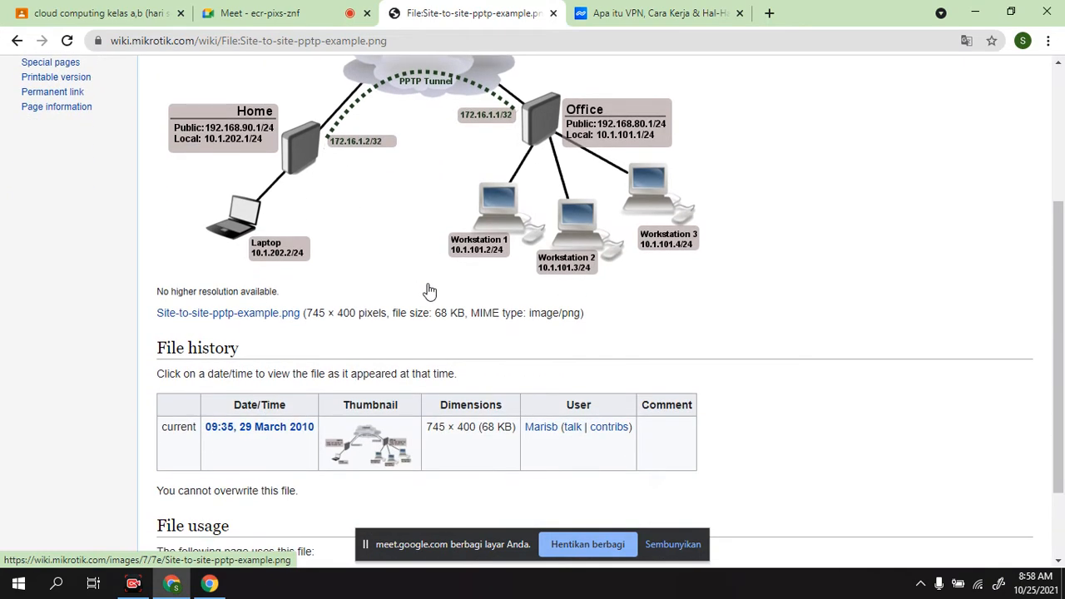
scroll(428, 290, "down", 1)
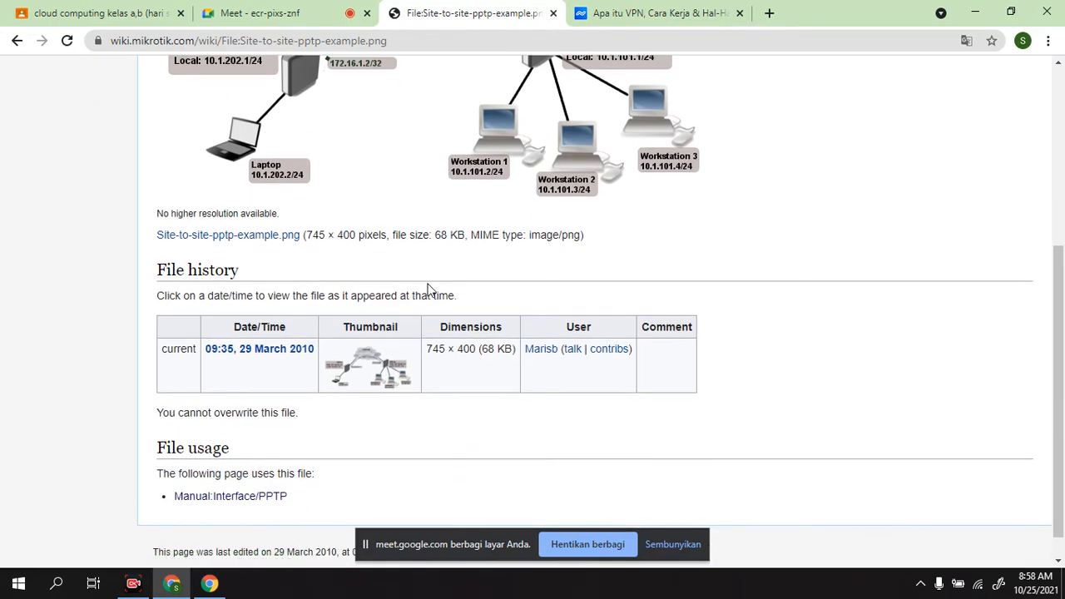
scroll(421, 291, "up", 4)
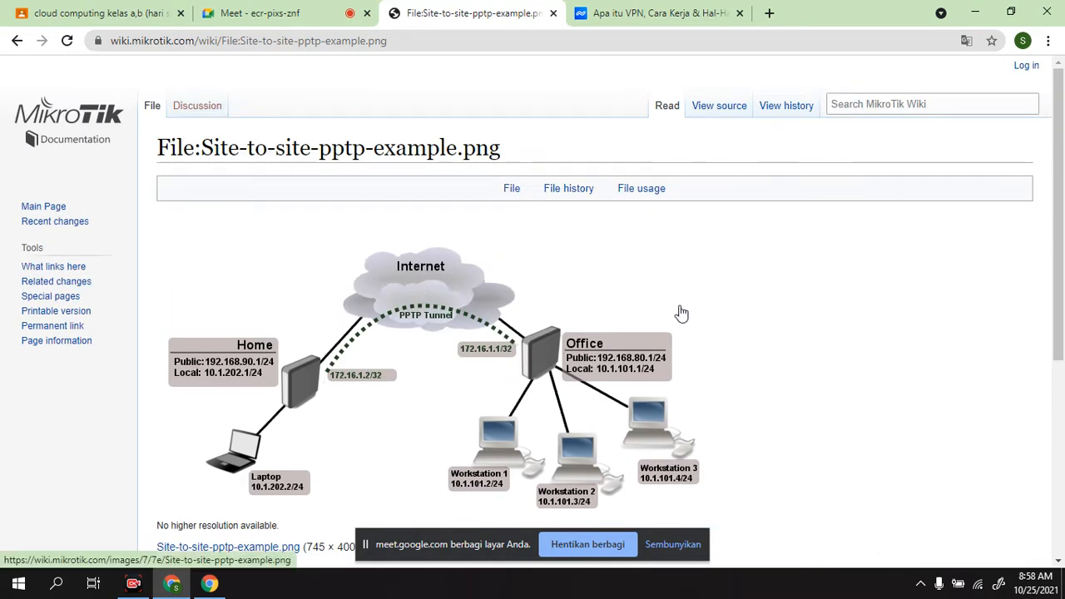
Step: Switch to the Google Meet call and check the participants
left_click(258, 13)
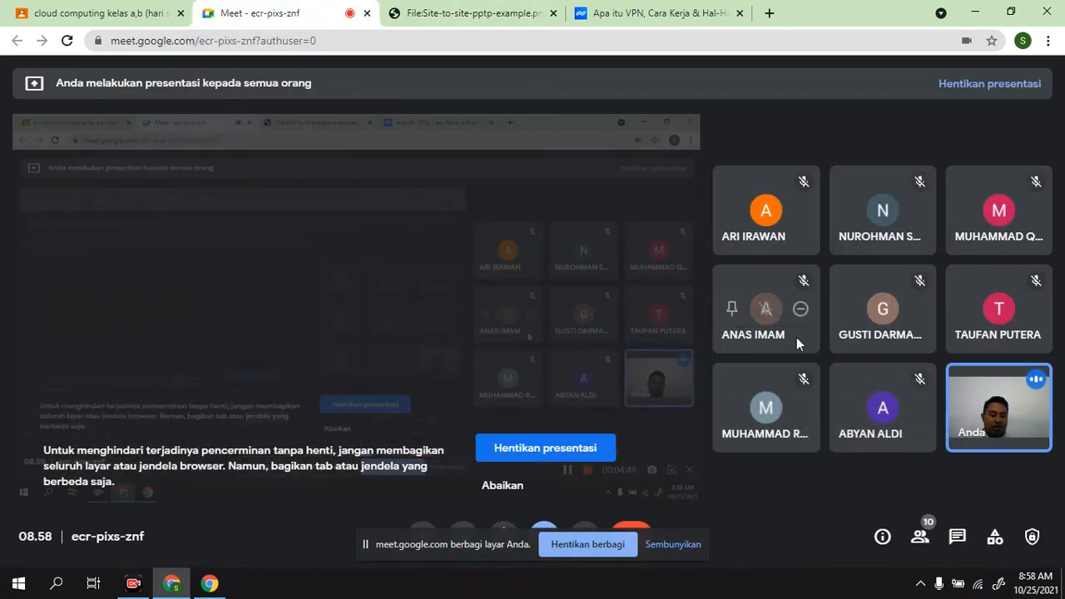
mouse_move(984, 378)
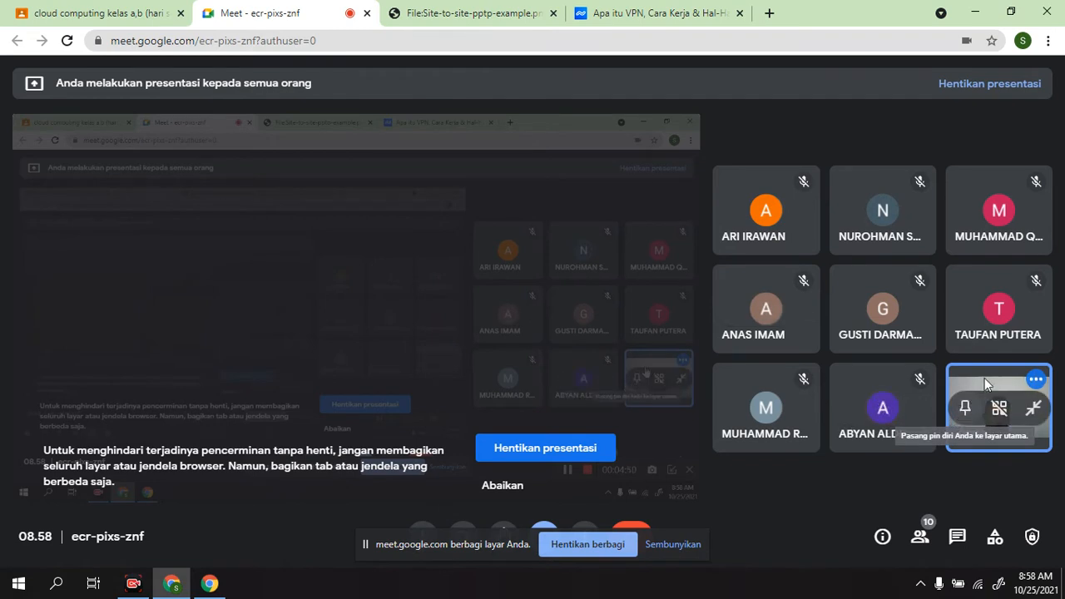
mouse_move(813, 215)
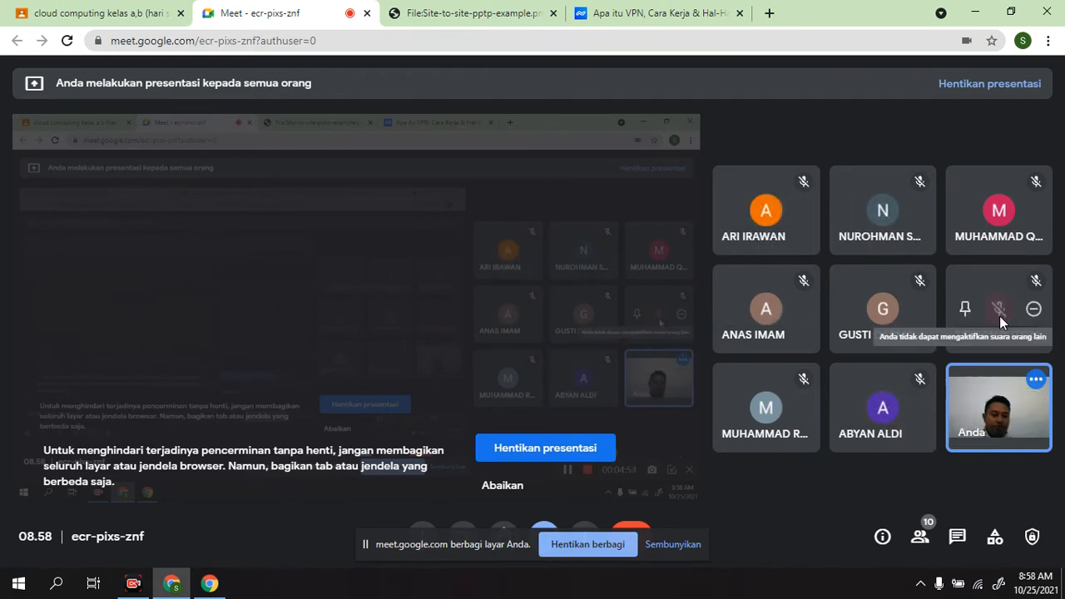
mouse_move(1016, 450)
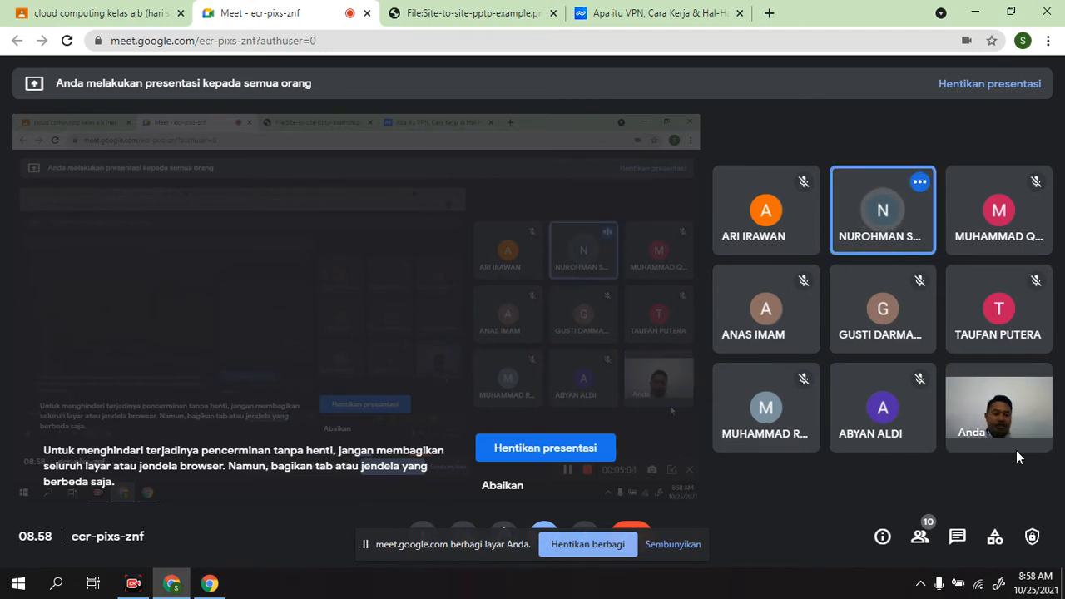
Step: Open the tunnel.my.id site in a new browser tab and go to its Member Area sign-in form
left_click(769, 13)
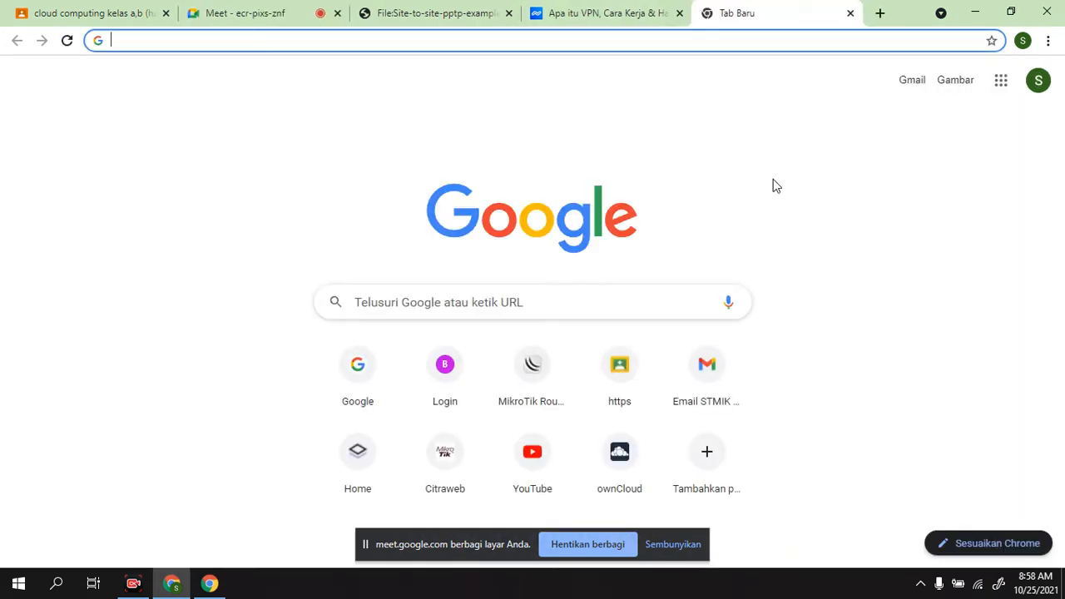
type("tunn")
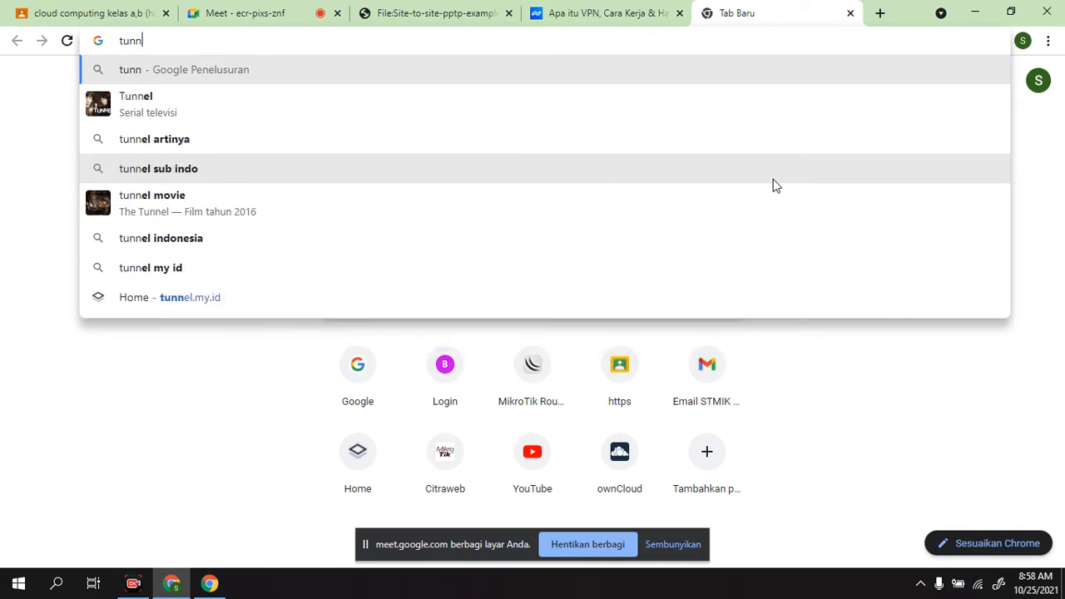
type("e")
key("Return")
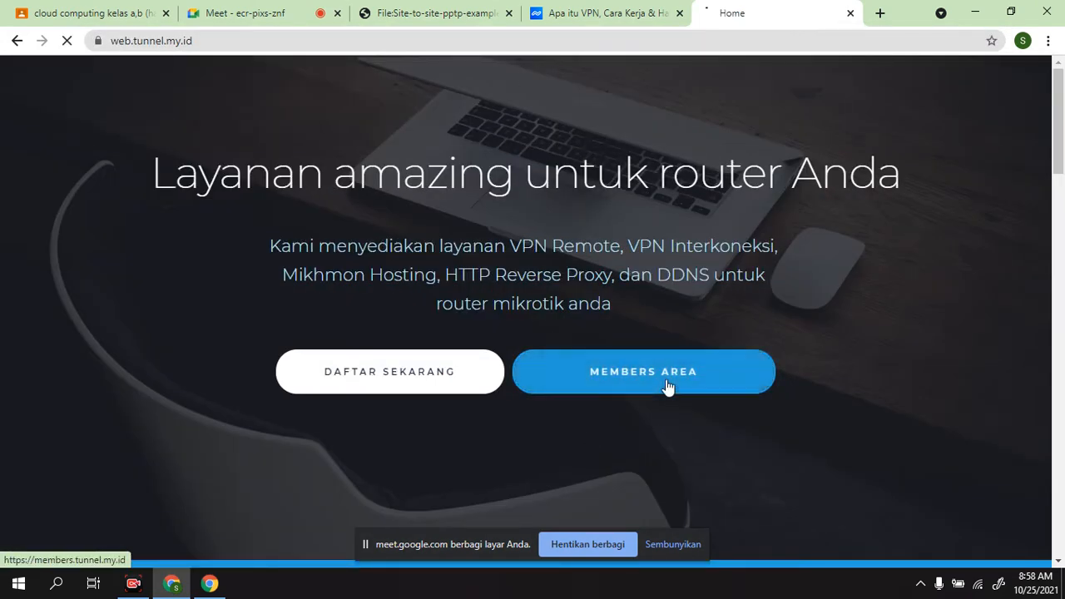
left_click(667, 383)
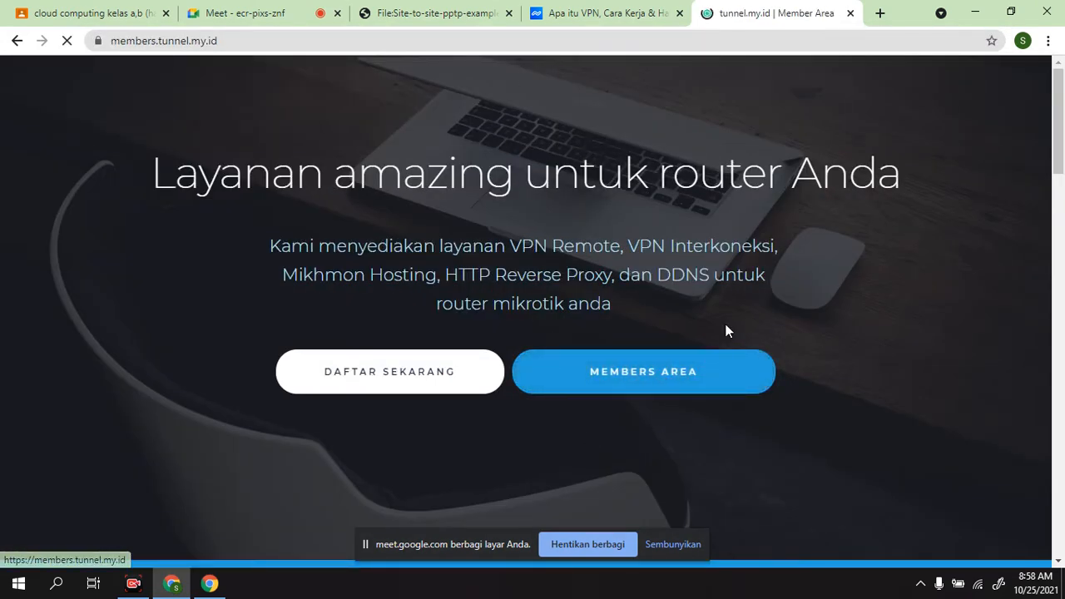
left_click(573, 302)
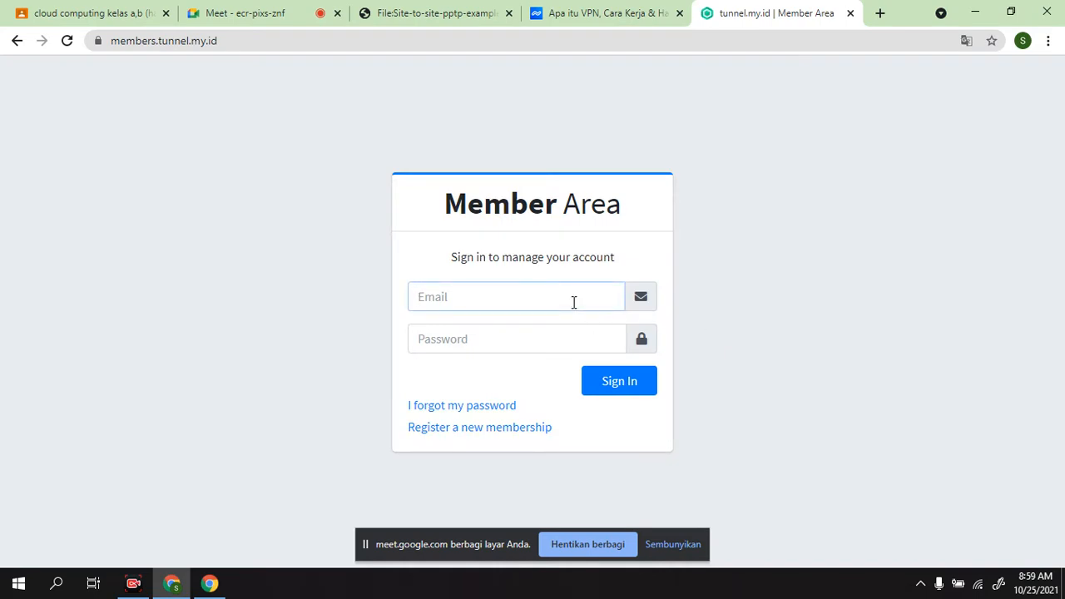
Step: Close the tunnel.my.id Member Area page to return to the Google Meet call
key("super")
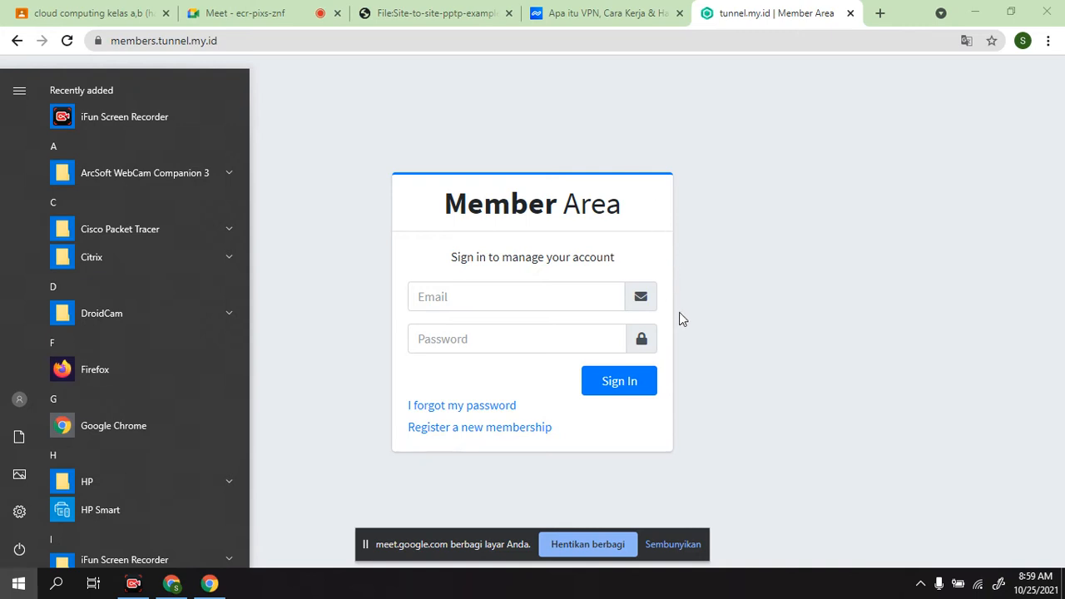
left_click(836, 240)
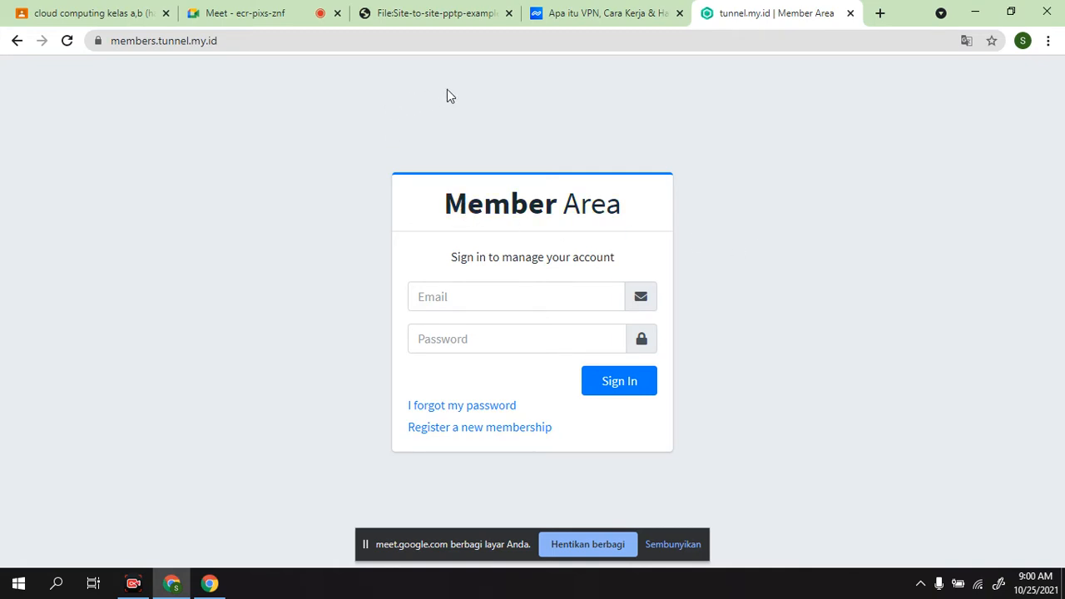
left_click(851, 13)
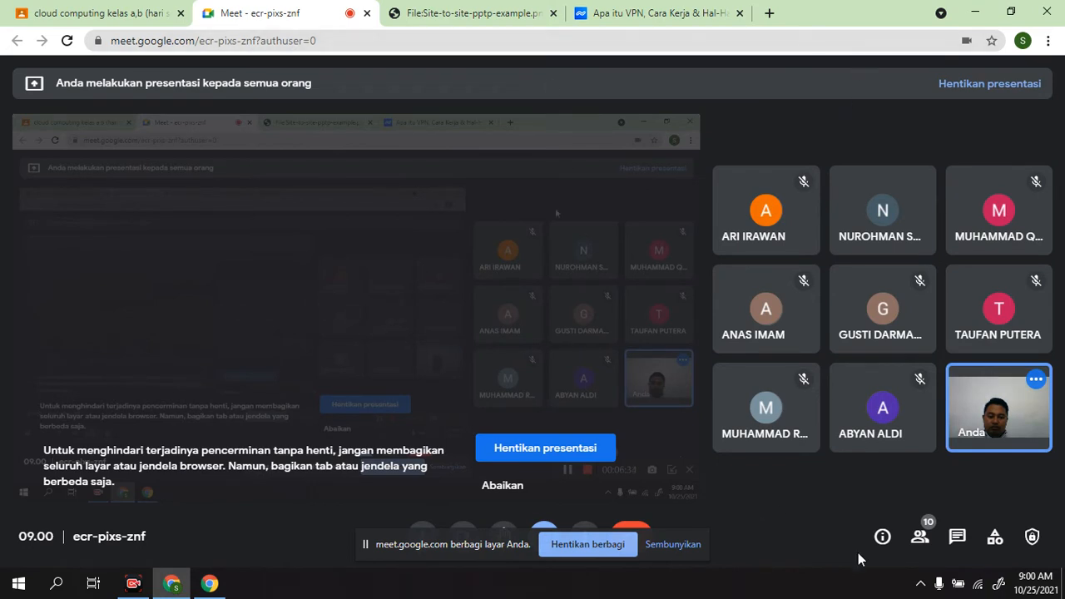
Step: Hide the screen-sharing notice and minimize the browser to reach the desktop
left_click(687, 546)
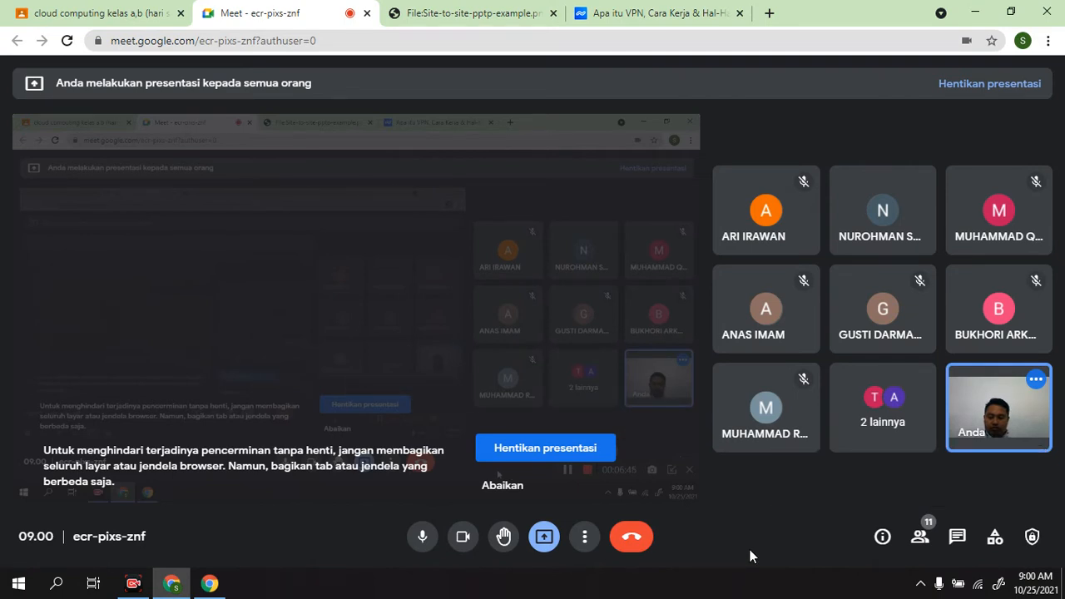
key("super")
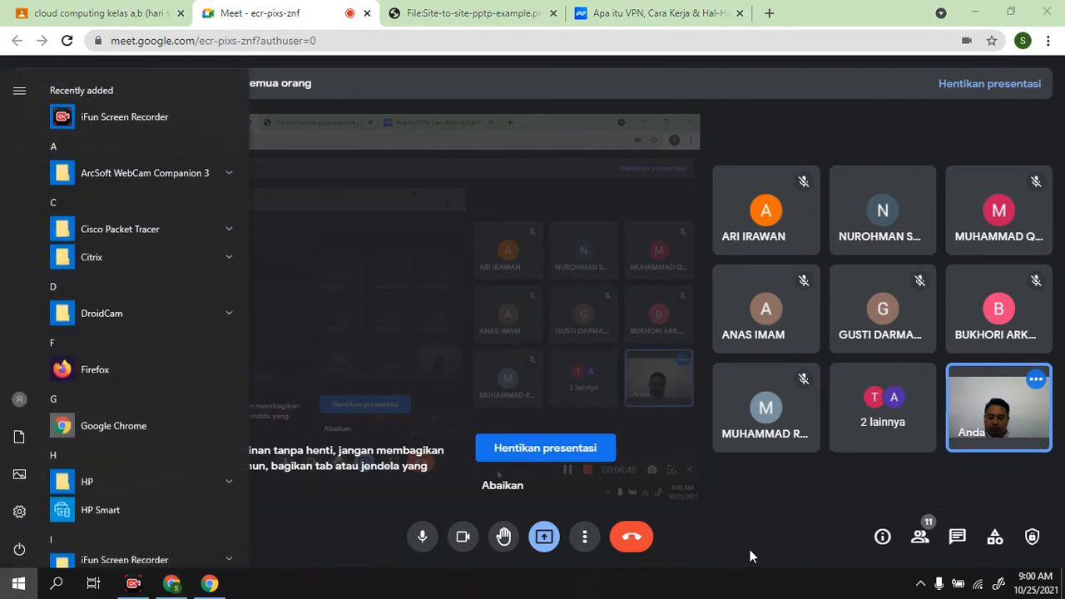
left_click(750, 556)
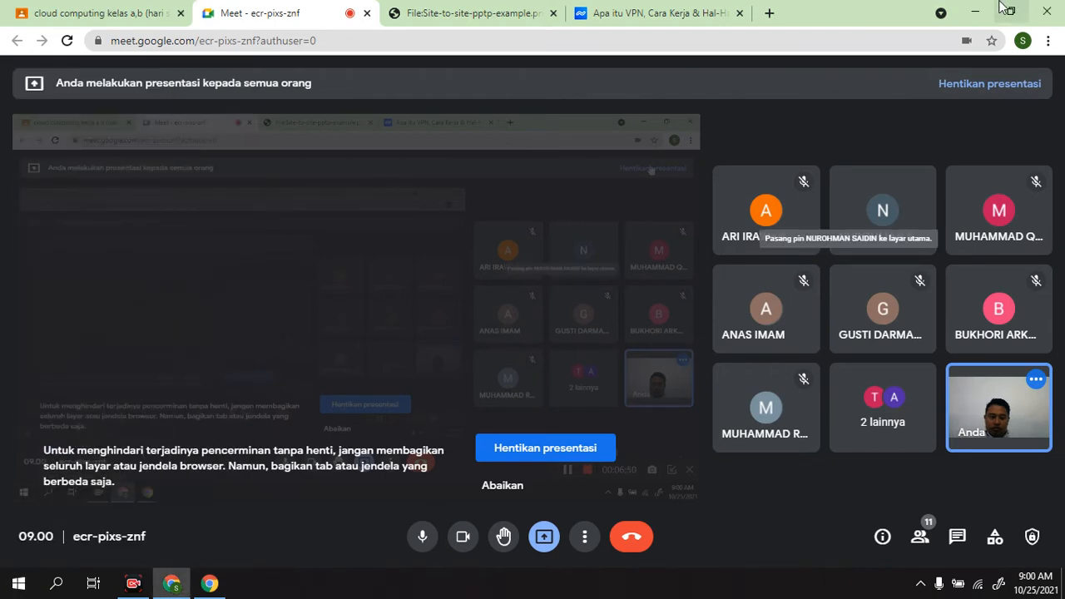
left_click(976, 12)
Step: Try to launch WhatsApp from its desktop shortcut
left_click(613, 30)
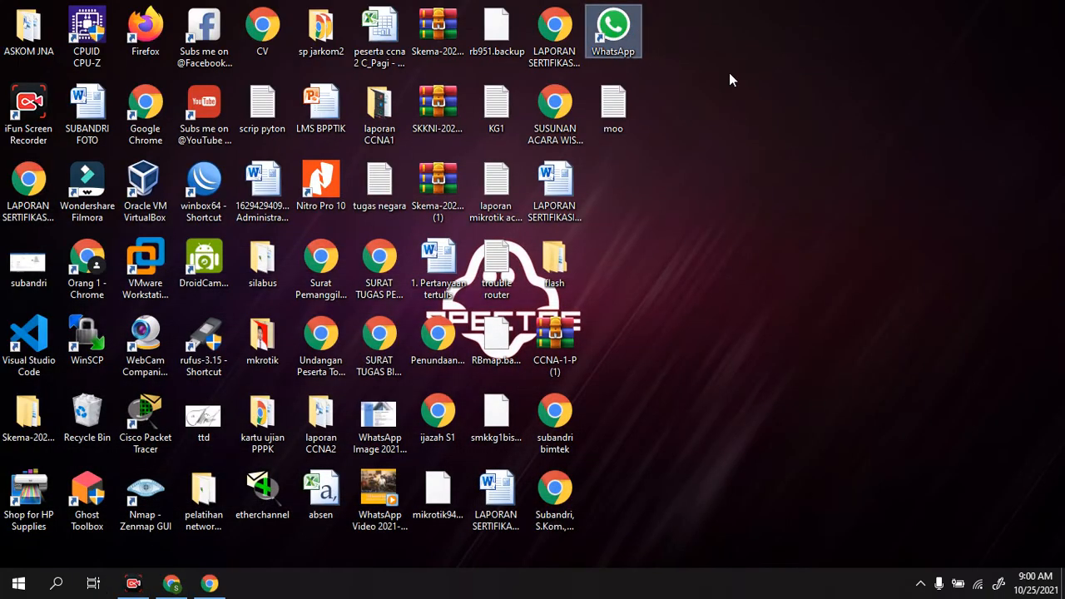
left_click(776, 92)
left_click(619, 34)
mouse_move(175, 585)
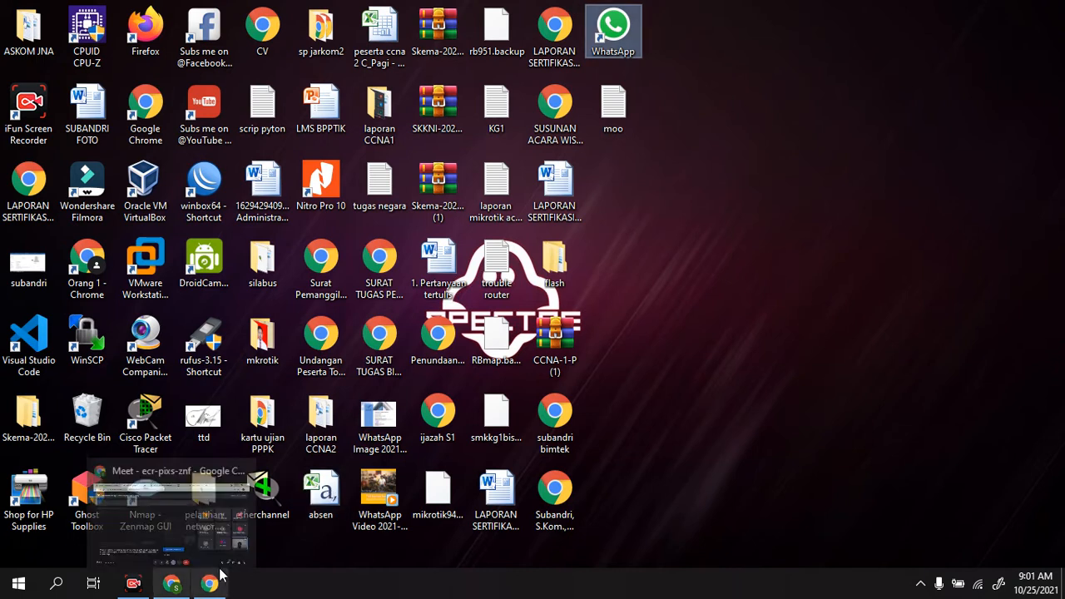
left_click(626, 37)
Step: Find the WhatsAppSetup (2) installer in the Downloads folder in File Explorer and run it
key("super+e")
left_click(834, 190)
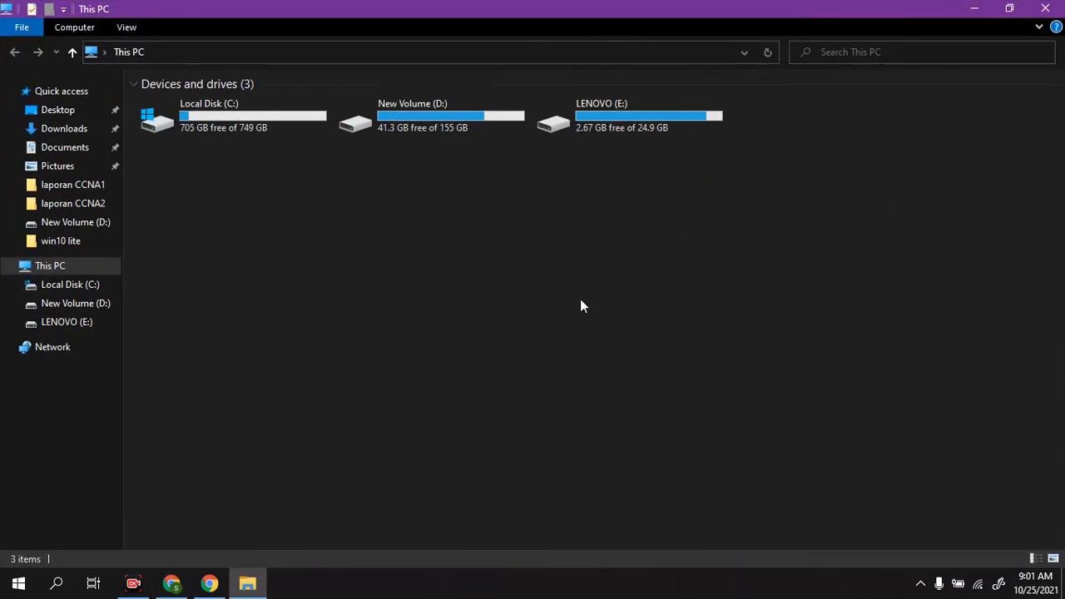
left_click(58, 129)
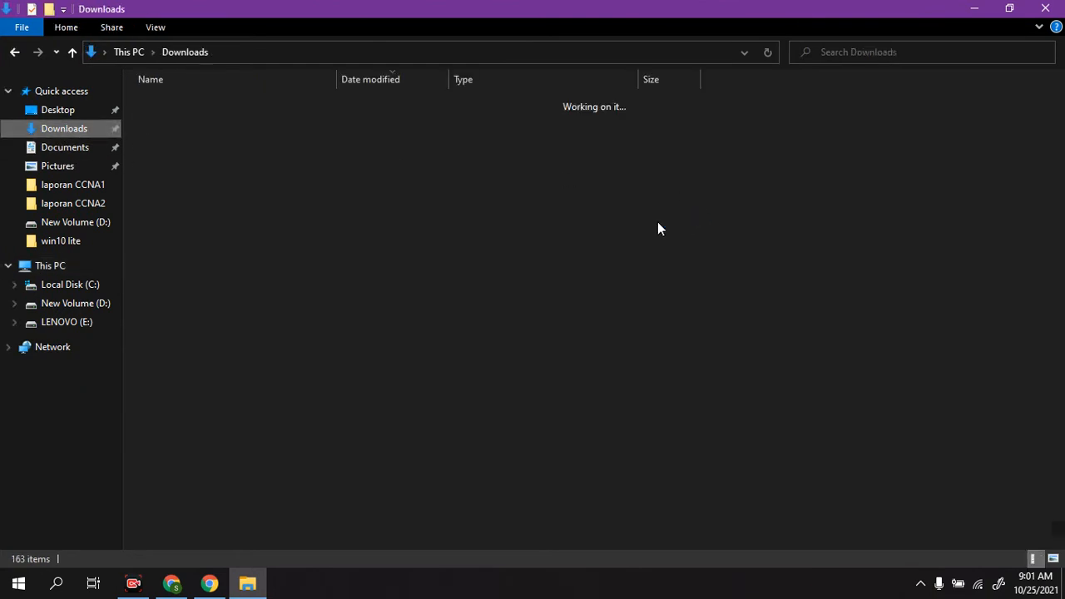
left_click(359, 222)
type("wh")
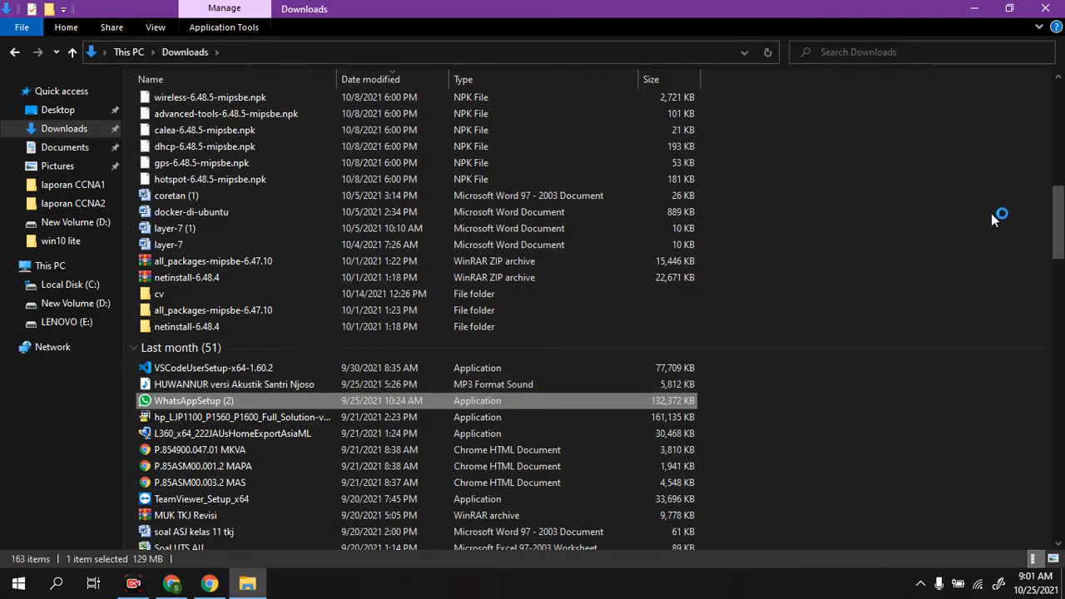
left_click(931, 277)
Step: Minimize the Downloads window and refresh the desktop
left_click(982, 8)
right_click(885, 102)
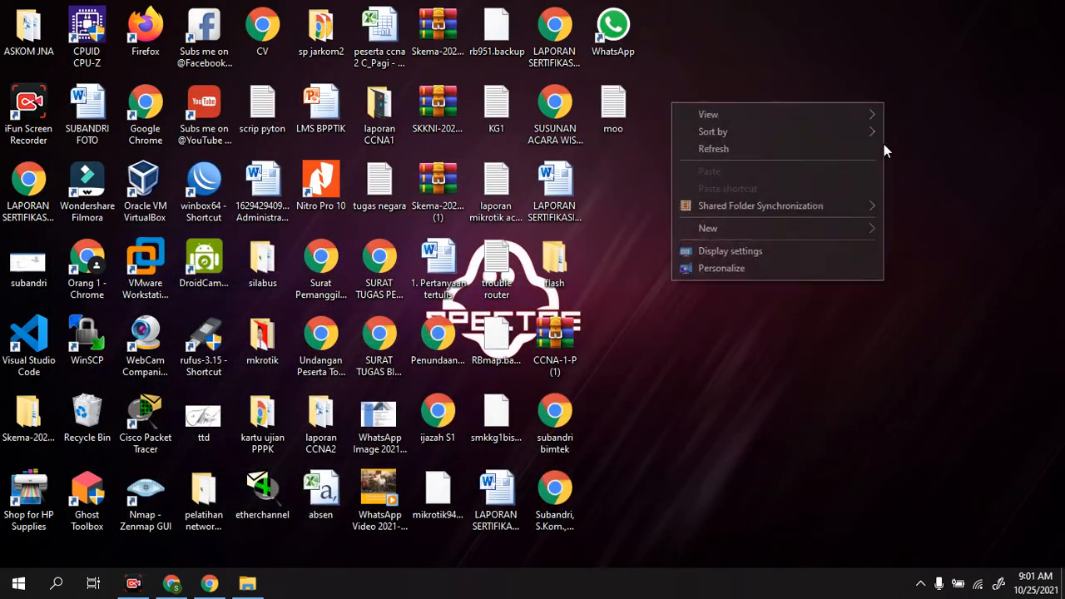
left_click(817, 149)
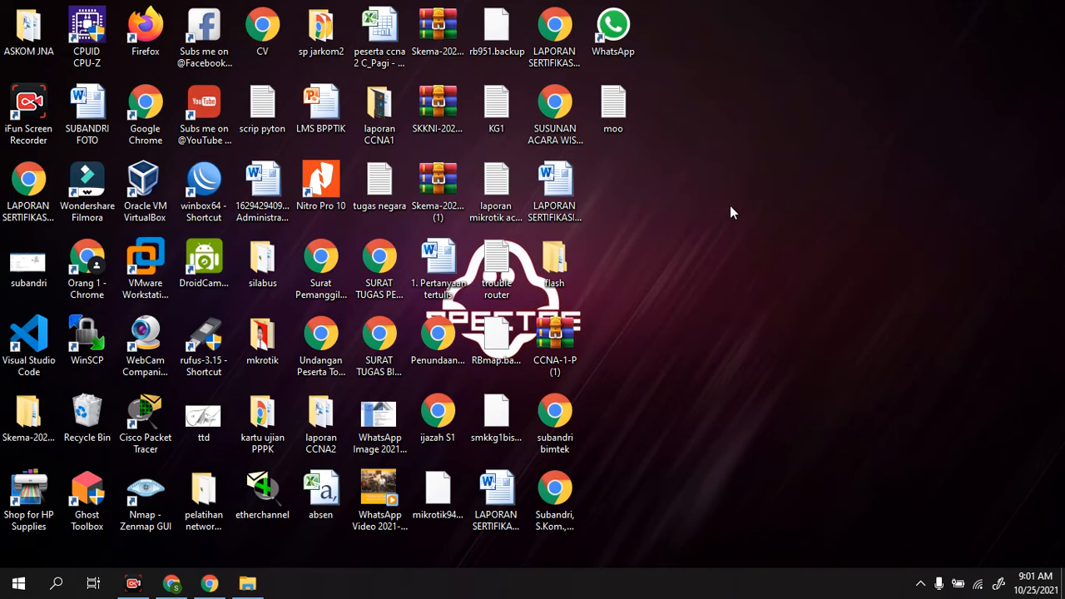
Step: Bring up WhatsApp in a maximized window and open the most recent contact's chat at today's received photos
key("super+r")
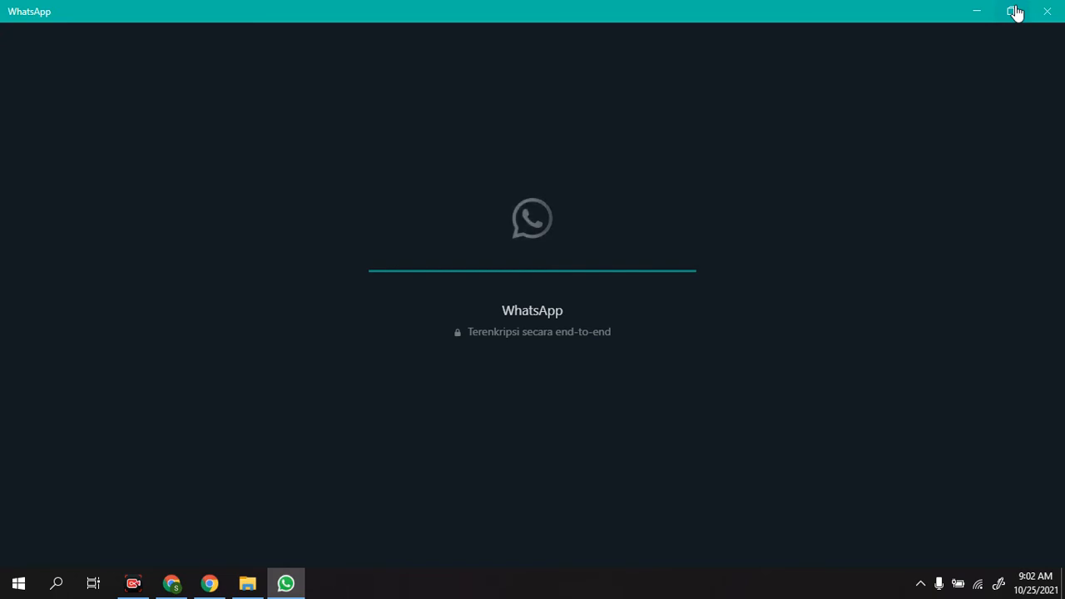
left_click(1014, 12)
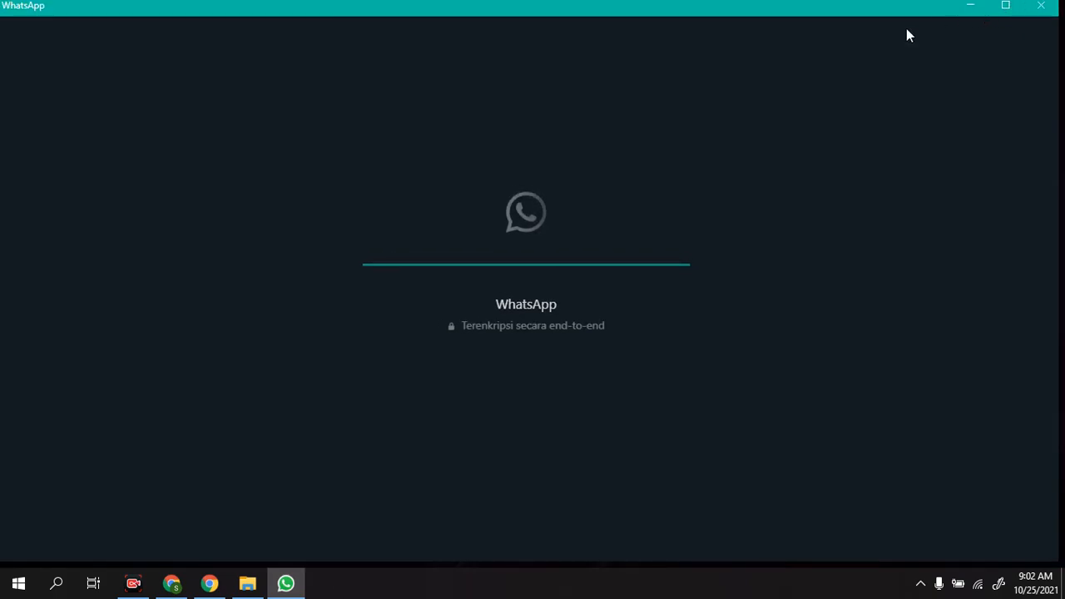
left_click(1007, 8)
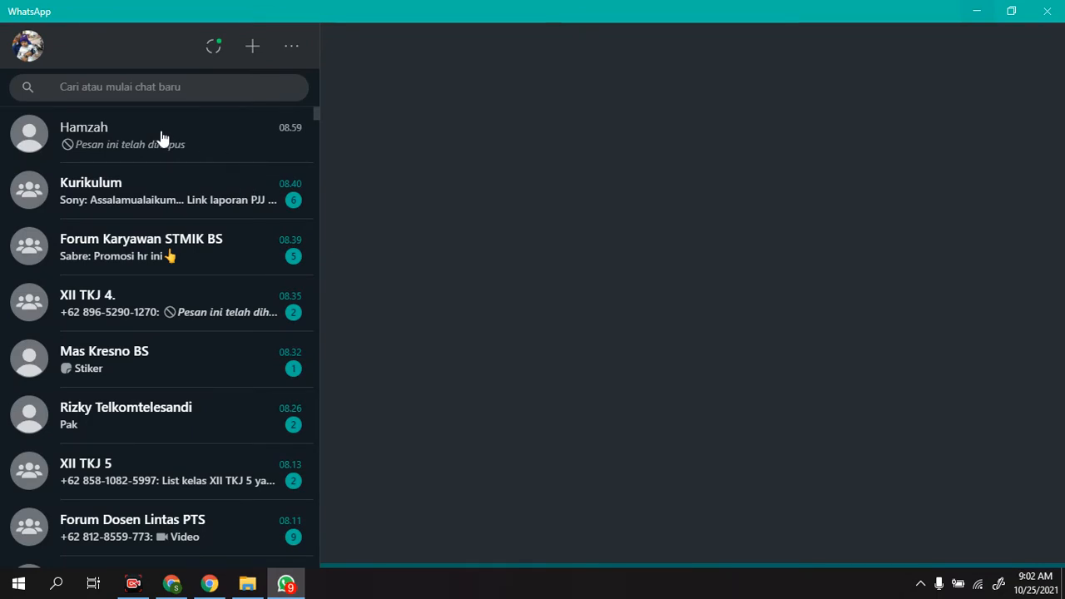
left_click(185, 146)
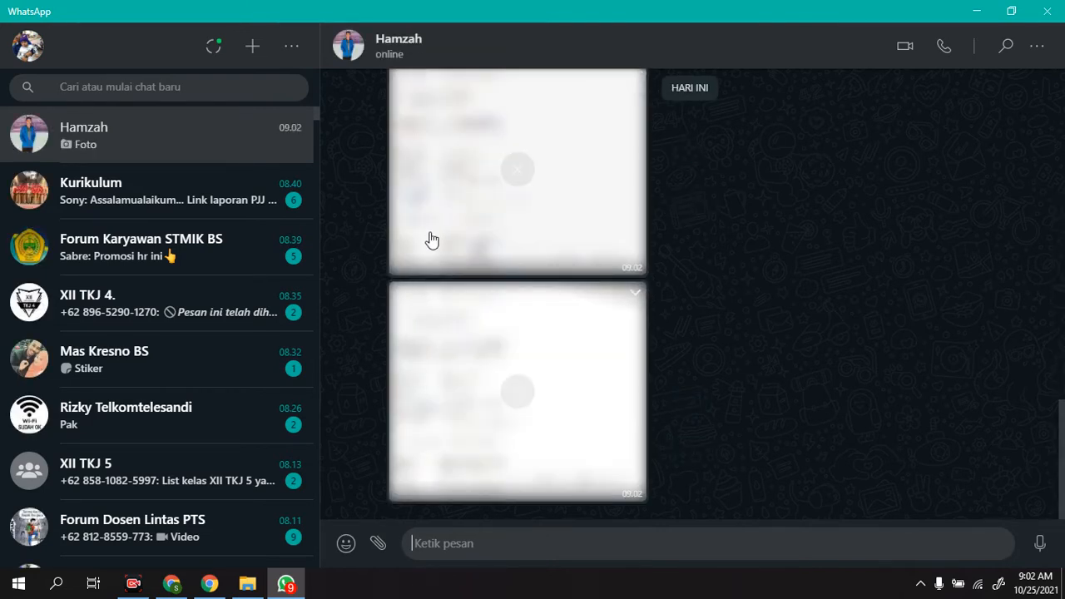
scroll(568, 376, "up", 10)
scroll(566, 370, "down", 10)
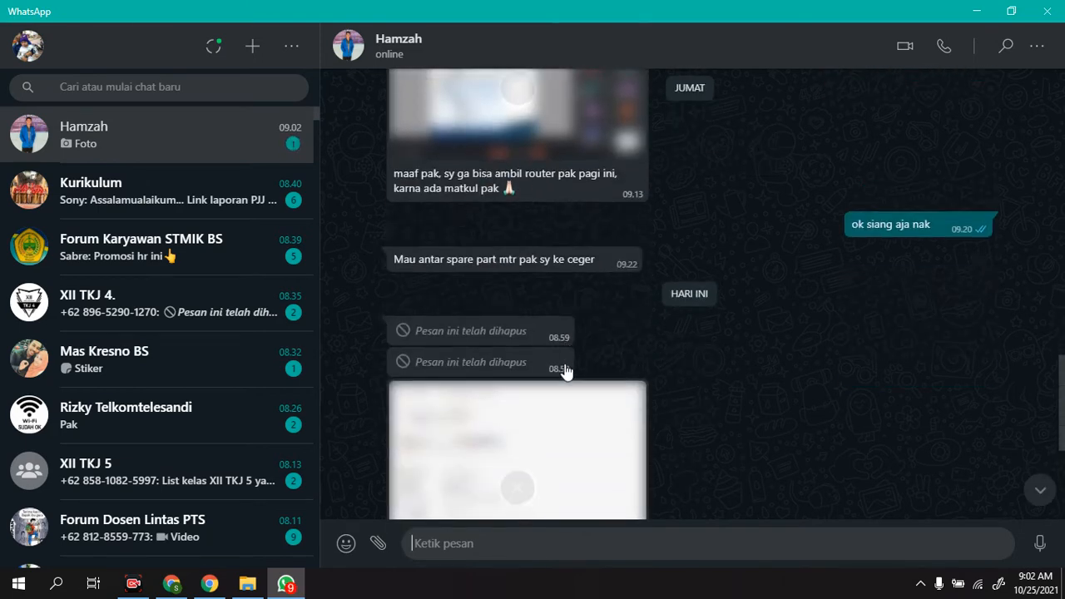
Step: Examine the two VPN Interkoneksi account photos sent in the chat, enlarging the second one to read its details
left_click(528, 203)
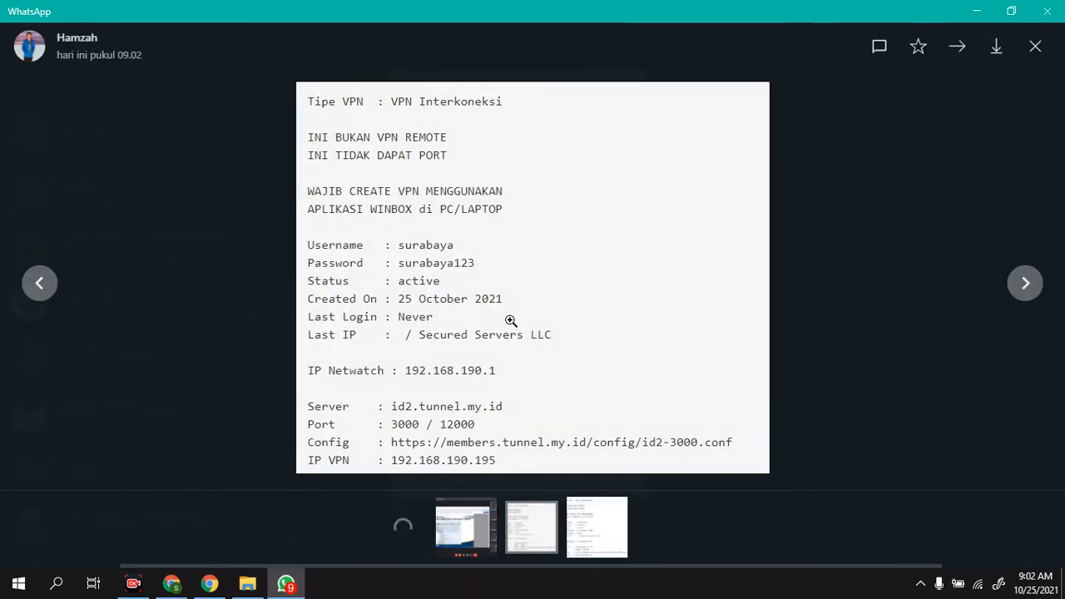
left_click(1035, 46)
left_click(502, 430)
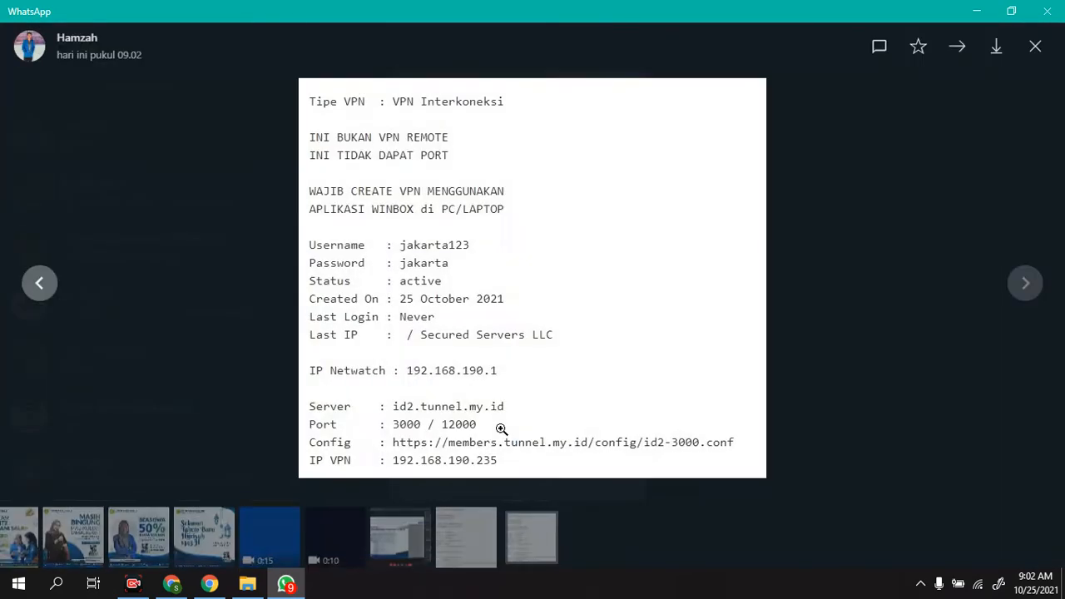
left_click(1035, 47)
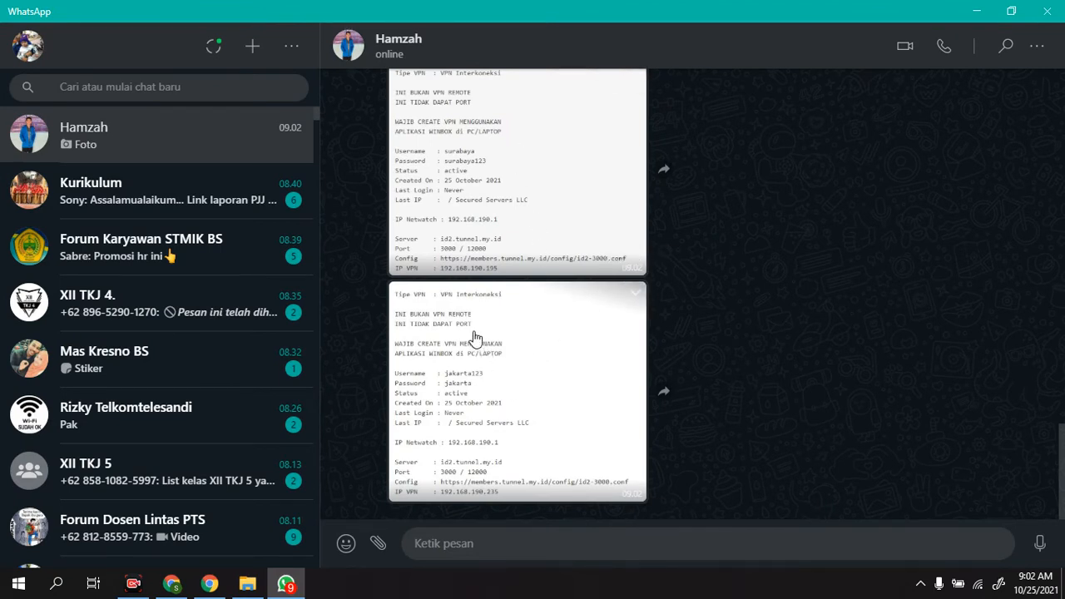
left_click(519, 363)
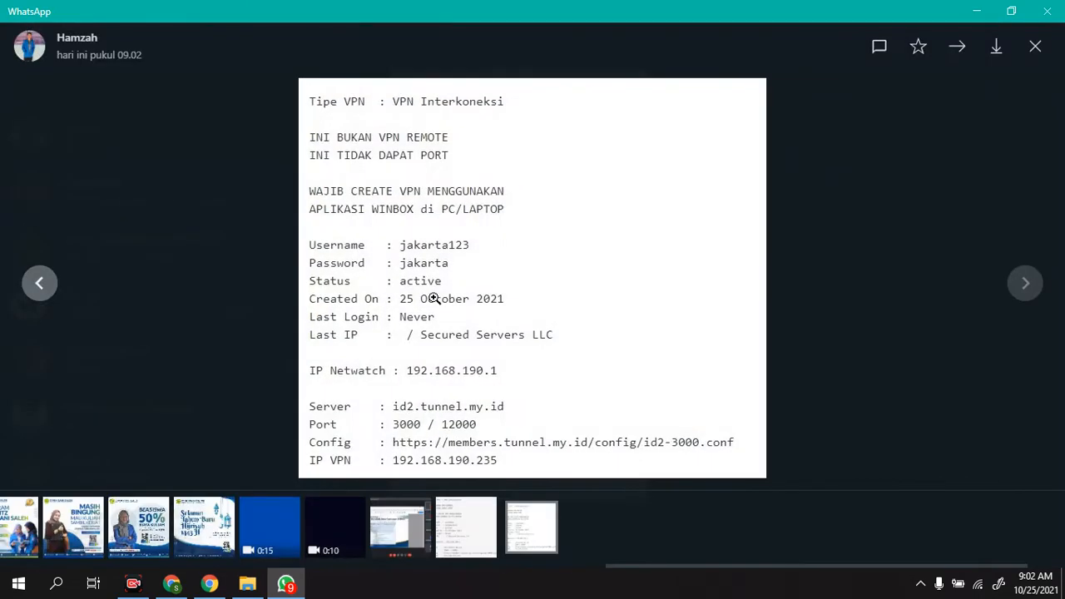
left_click(512, 259)
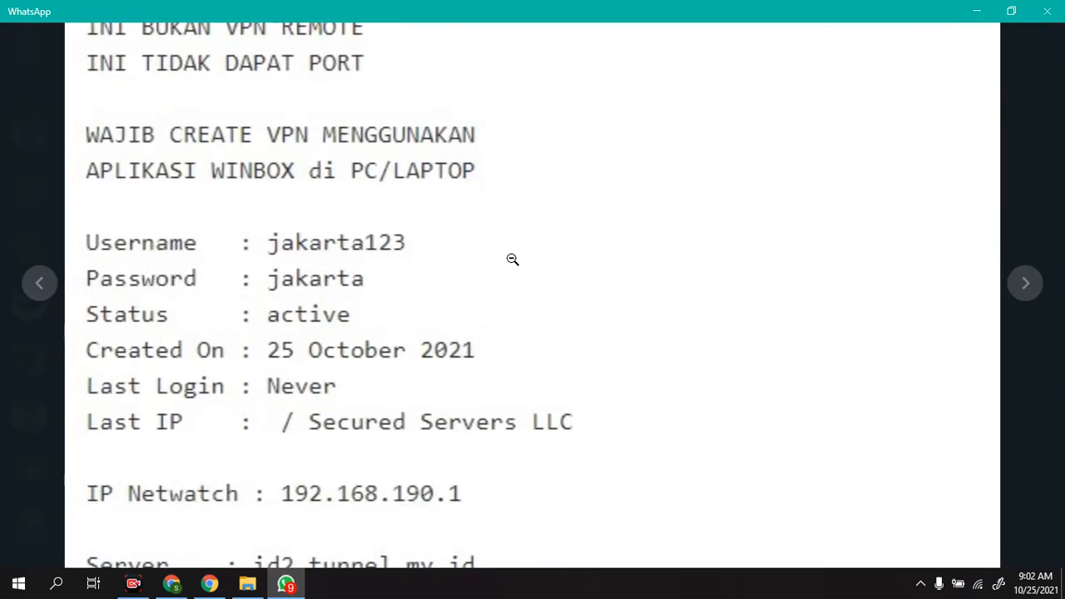
left_click(511, 259)
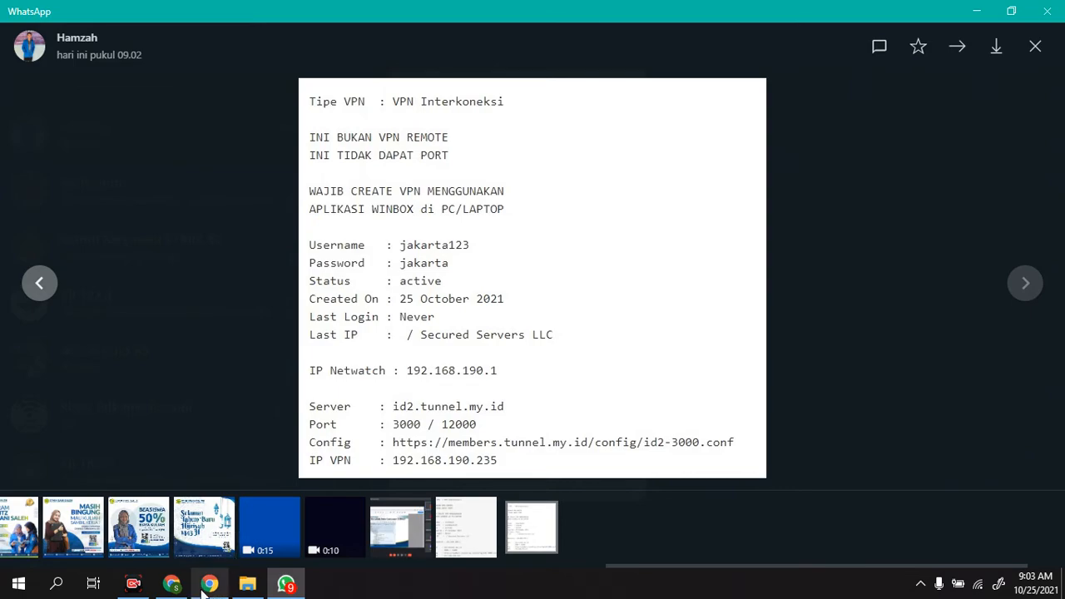
Step: Switch to Chrome and, in a new tab, look up labkom with the author's first name to reach the labkom.co.id author page
left_click(172, 584)
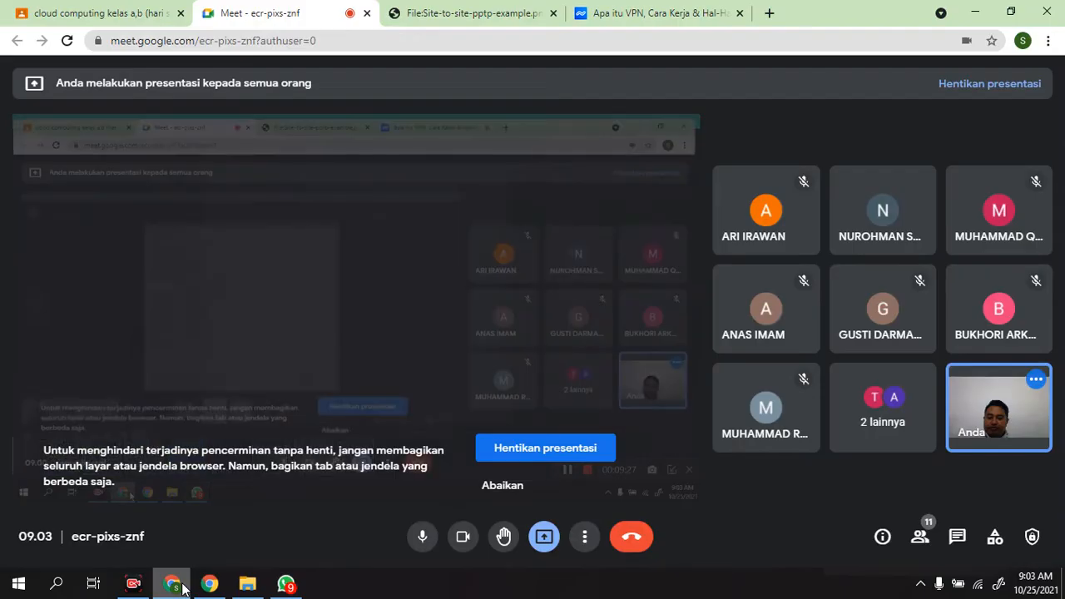
left_click(769, 13)
type("y")
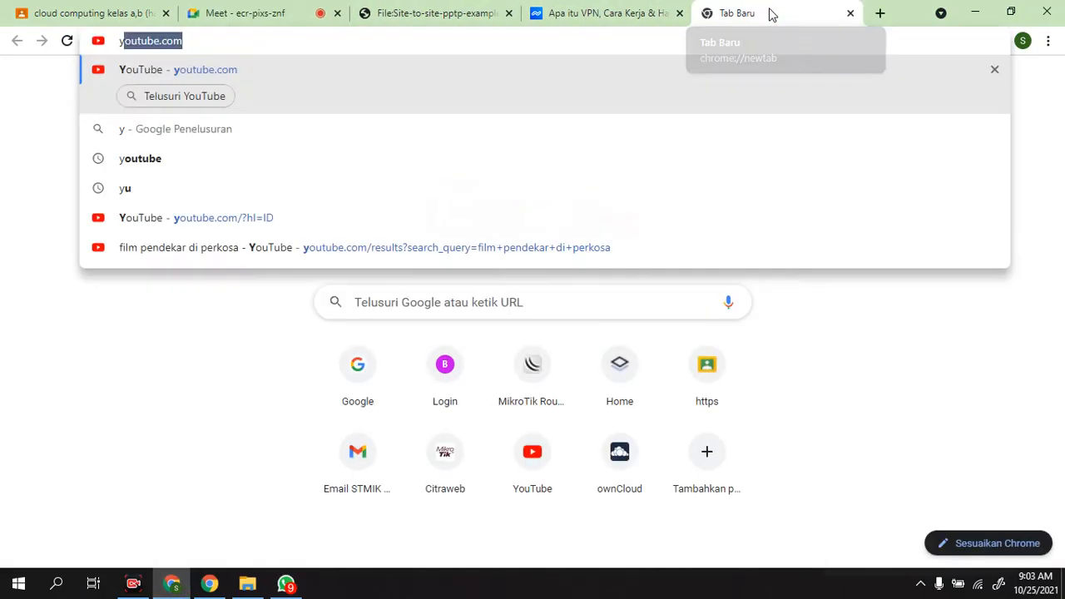
type("ayan")
key("BackSpace")
key("BackSpace")
key("BackSpace")
key("BackSpace")
key("BackSpace")
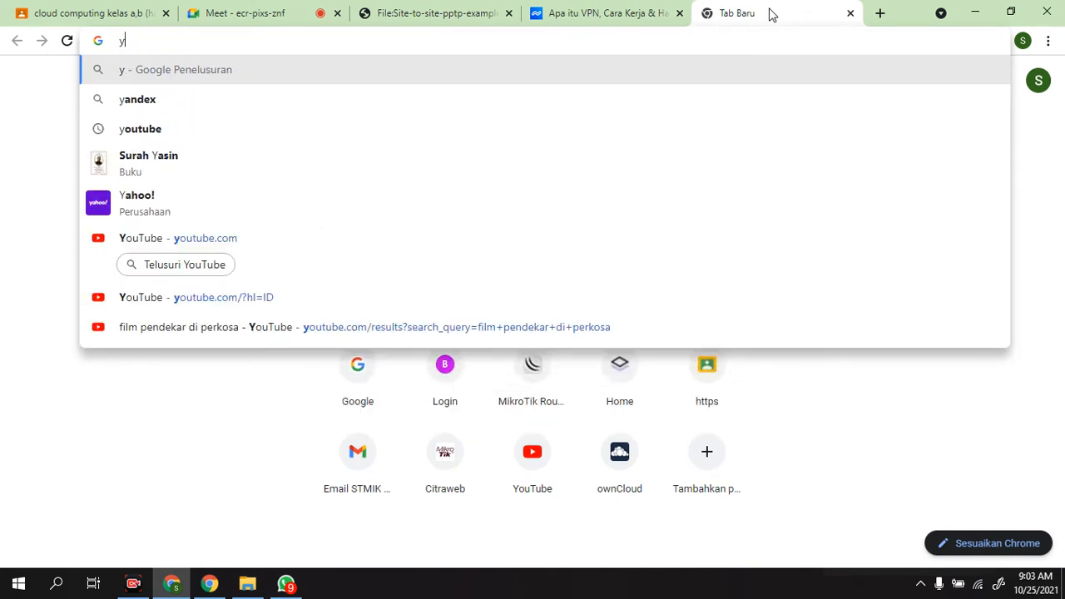
key("BackSpace")
type("labkom")
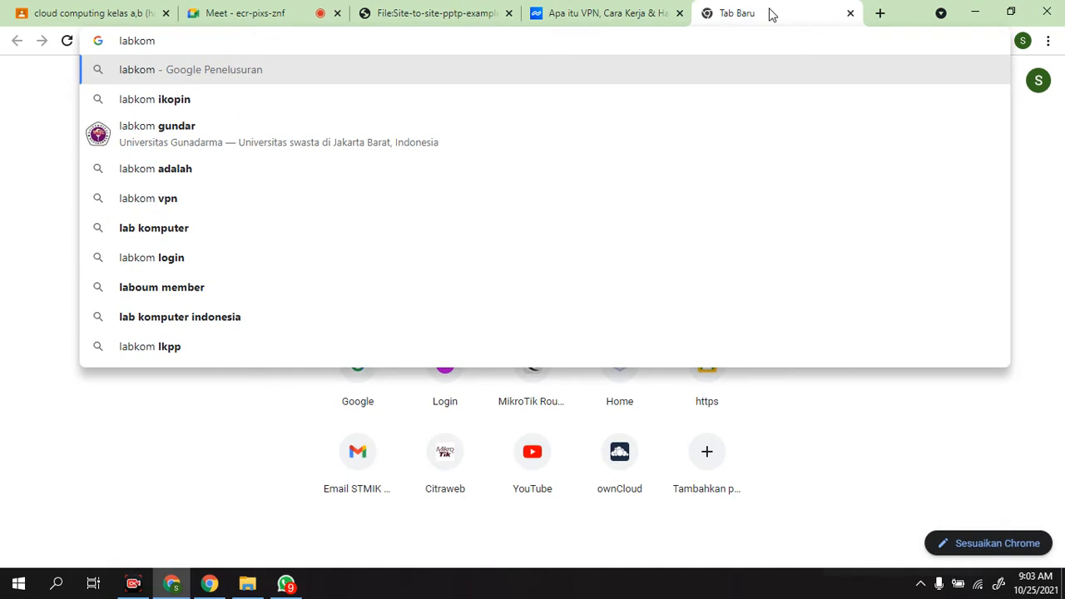
type(" yayan")
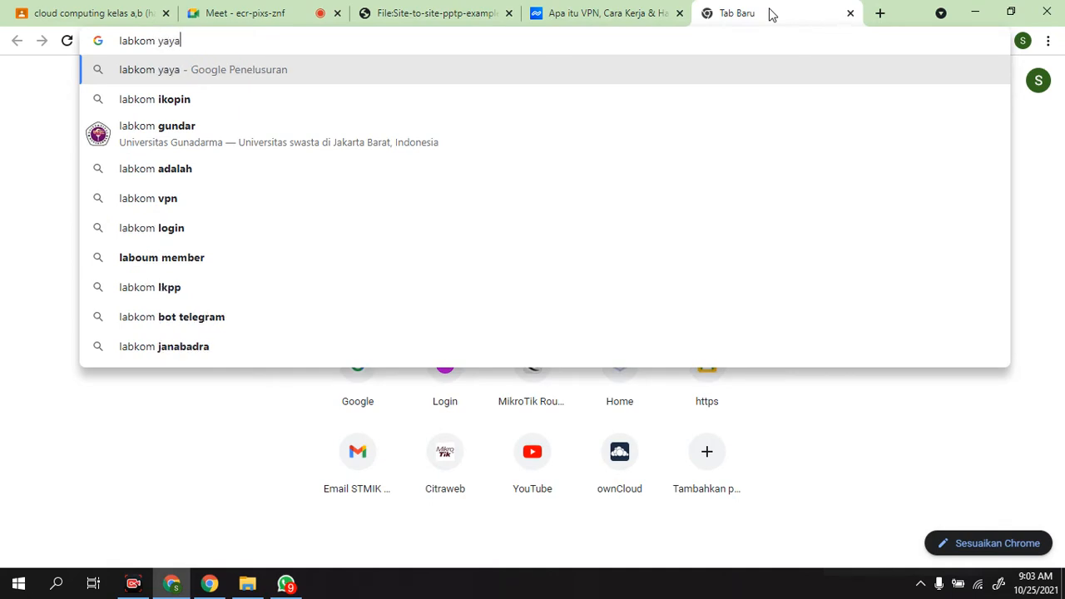
key("Return")
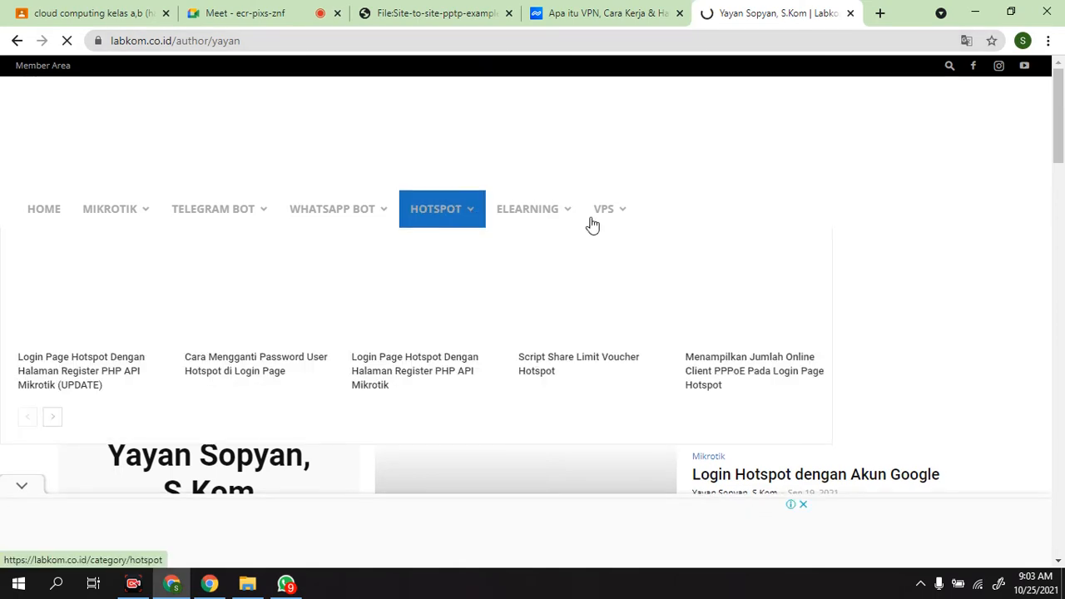
Step: Look over the author page on labkom.co.id and its category menus, alternating with the Niagahoster article about VPN
scroll(624, 225, "down", 1)
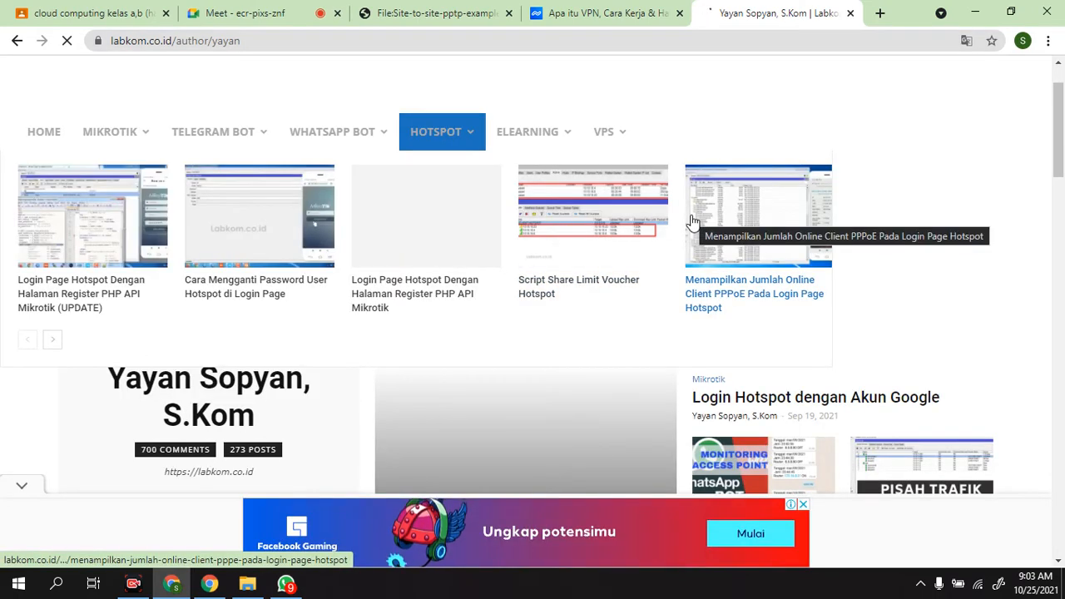
mouse_move(578, 148)
scroll(579, 150, "down", 1)
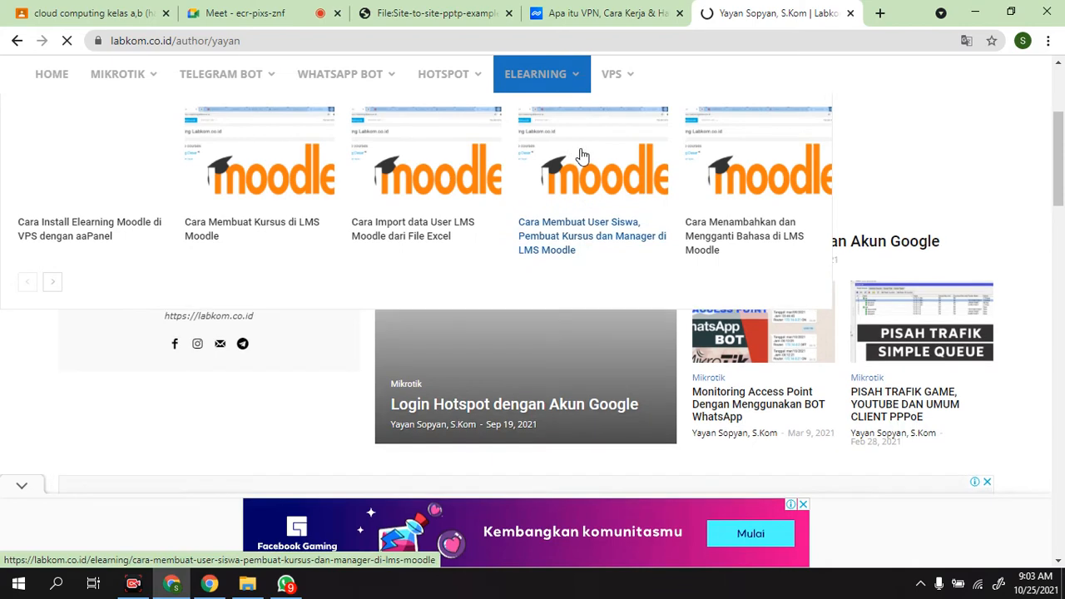
scroll(591, 241, "up", 2)
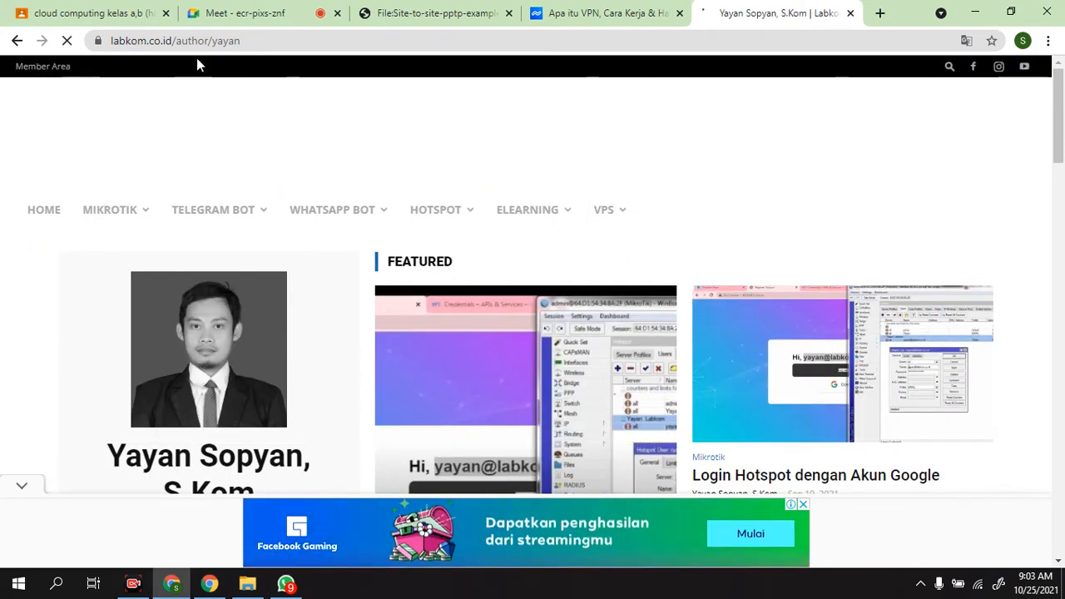
left_click(599, 13)
left_click(749, 11)
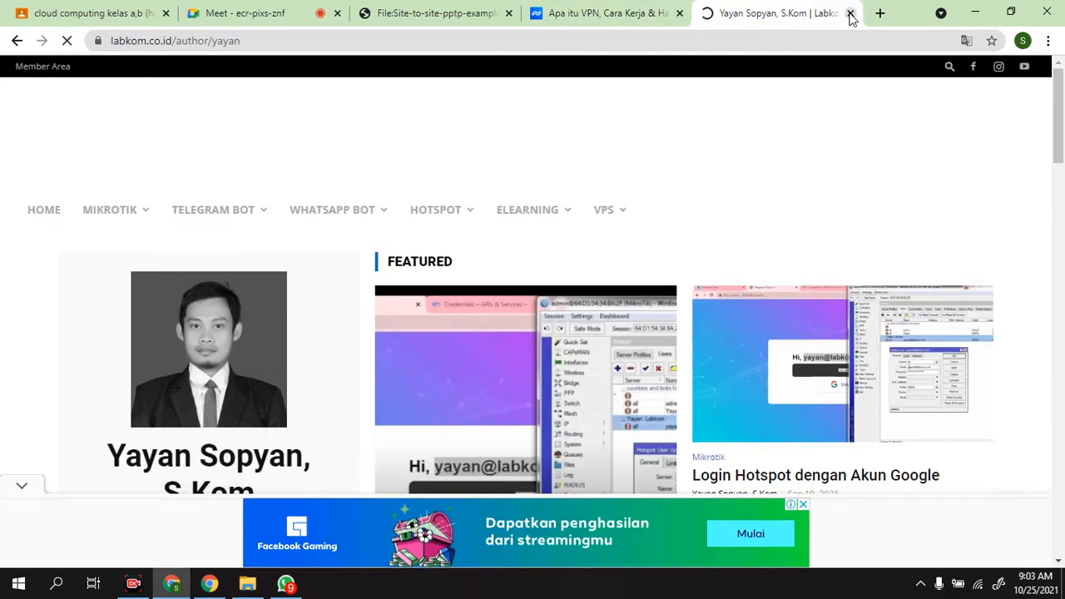
left_click(642, 15)
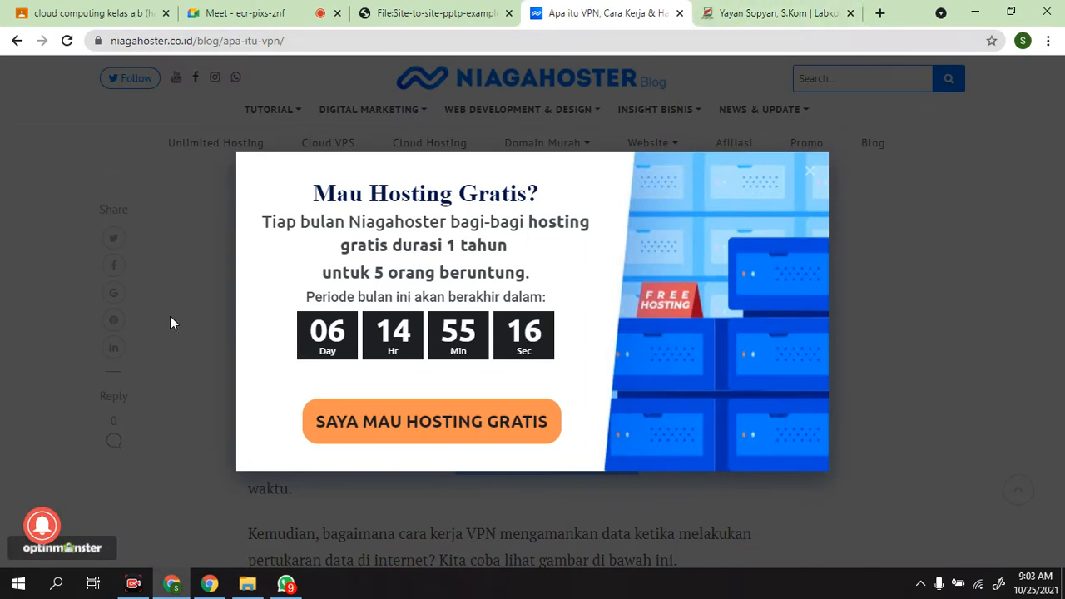
left_click(805, 12)
left_click(584, 9)
left_click(746, 8)
left_click(566, 12)
left_click(743, 15)
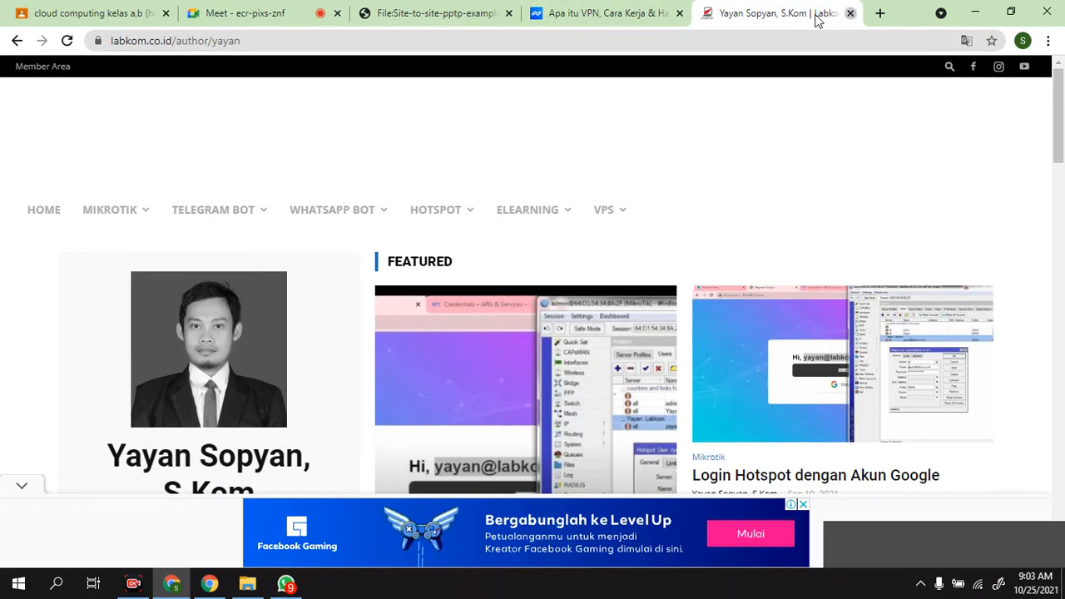
Step: Close the labkom.co.id and Niagahoster tabs, and minimize Chrome to return to the VPN account photo in WhatsApp
left_click(849, 14)
left_click(738, 13)
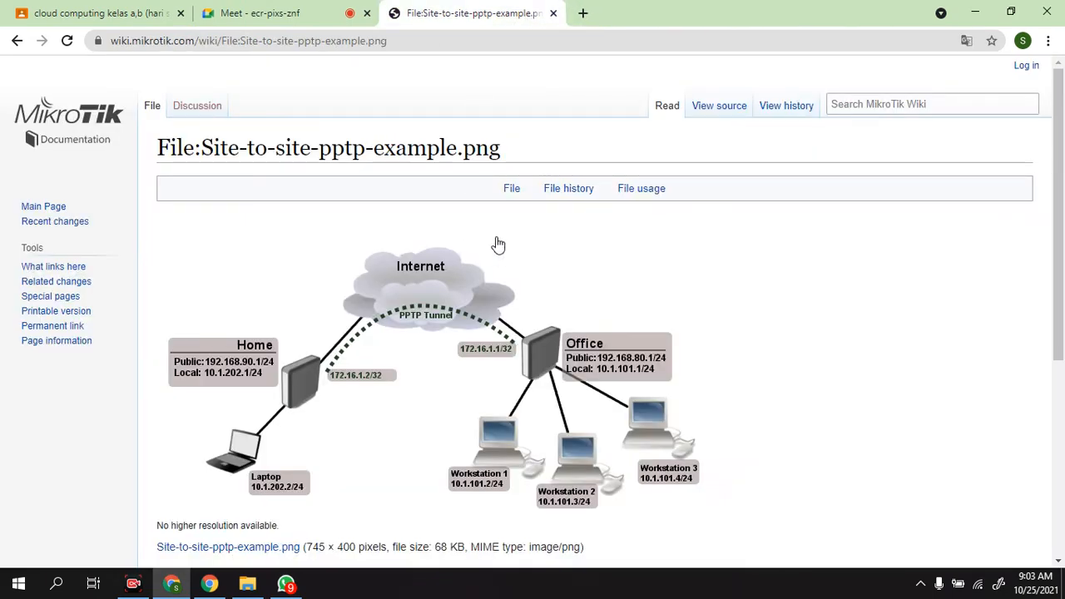
left_click(979, 15)
left_click(577, 200)
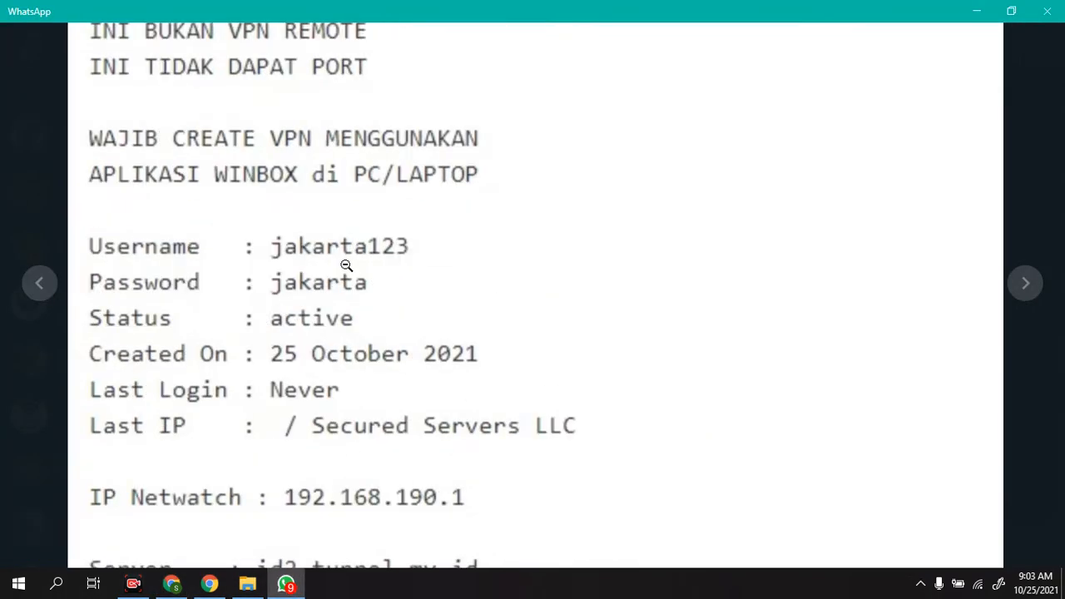
left_click(348, 265)
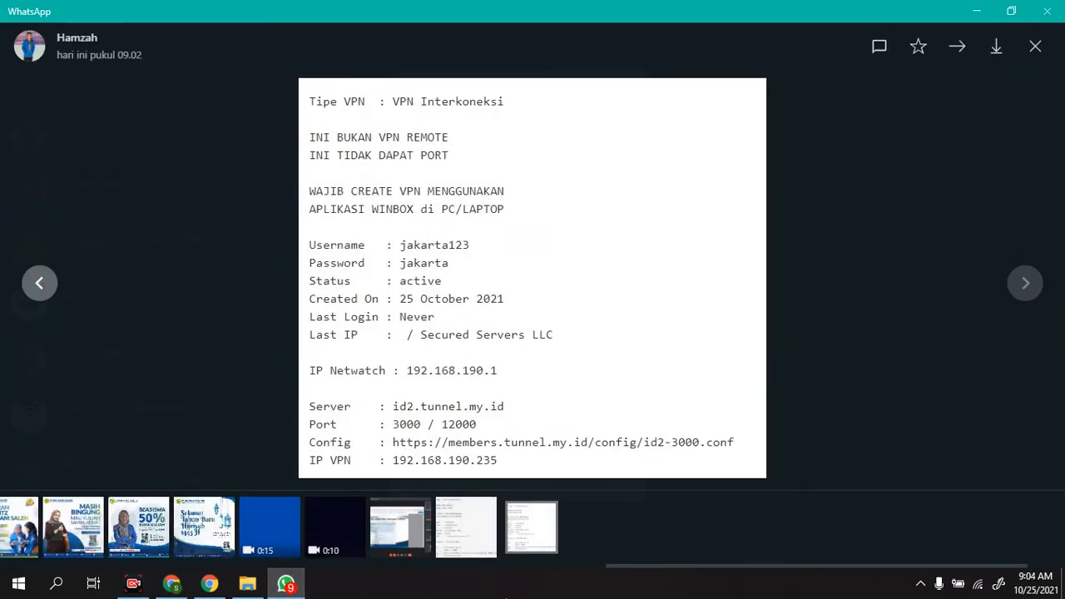
Step: Find and launch Oracle VM VirtualBox
key("super")
type("vi")
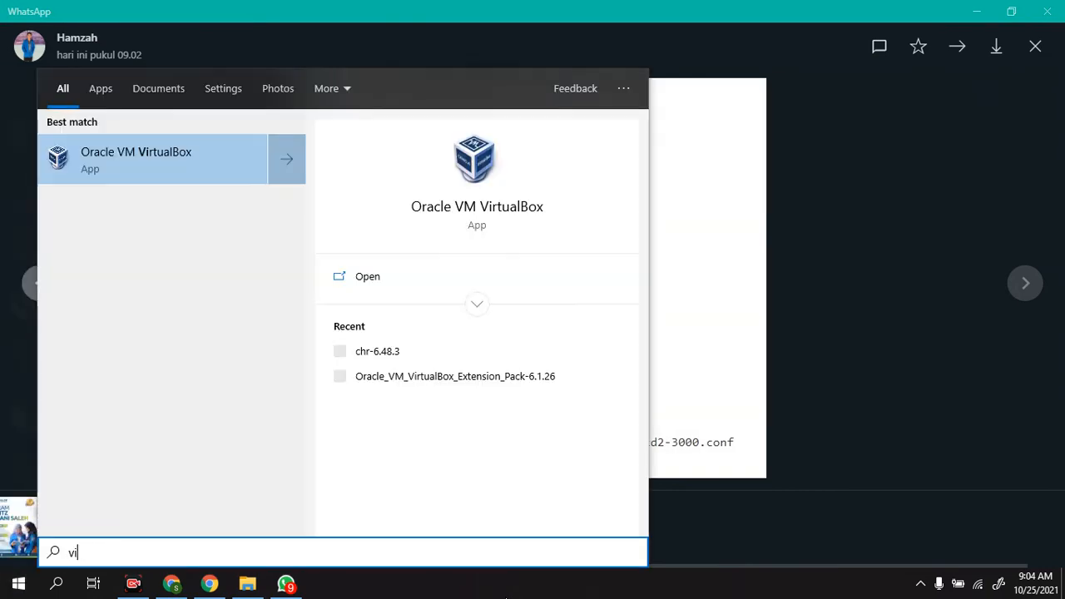
key("Escape")
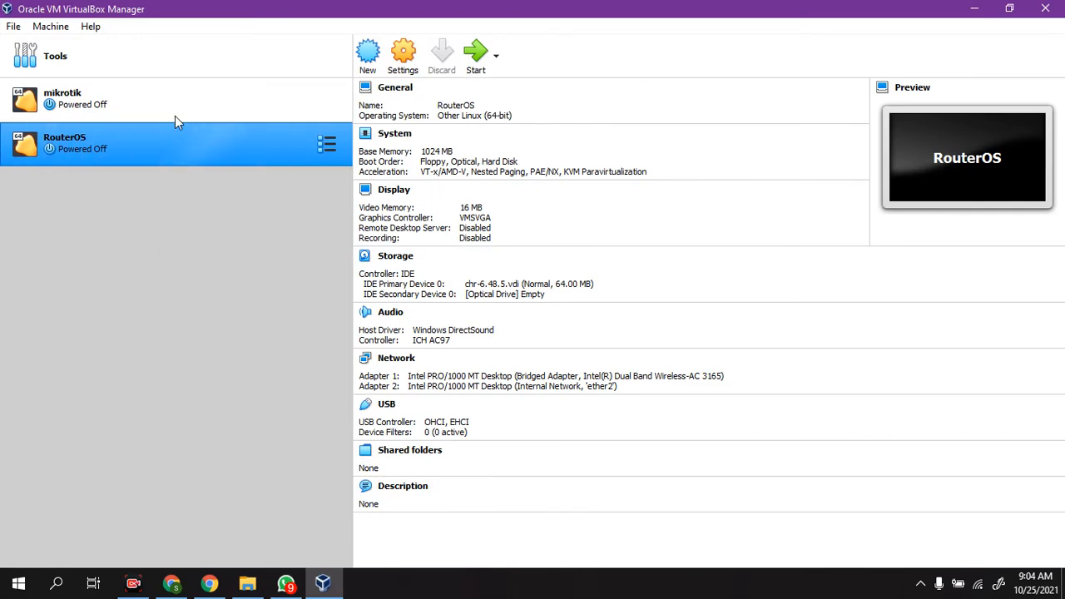
Step: Open the RouterOS machine's settings and review the network configuration of Adapter 1 and Adapter 2
left_click(398, 58)
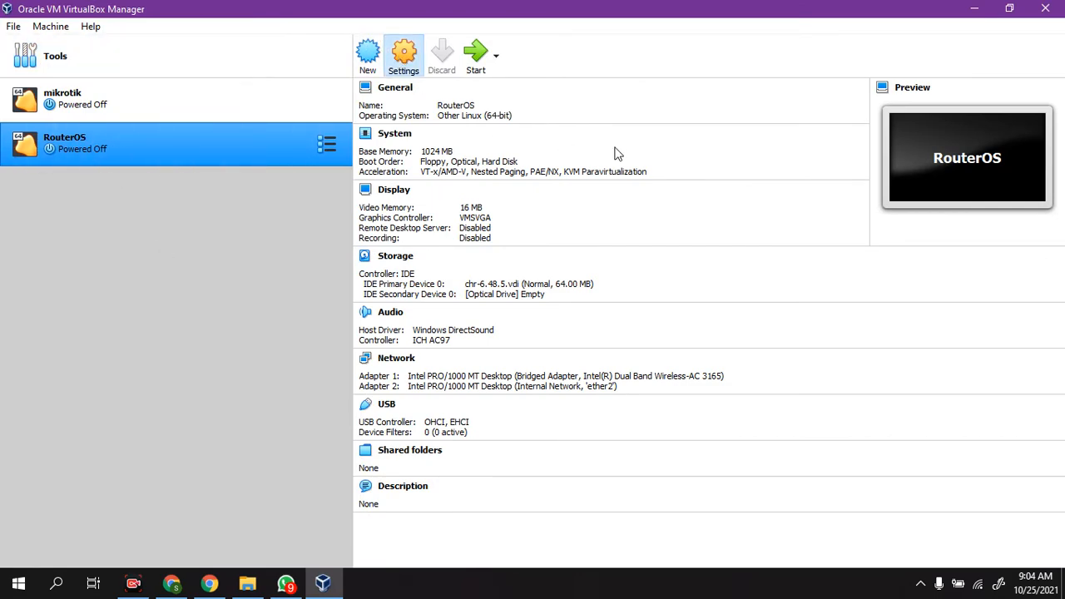
left_click(530, 350)
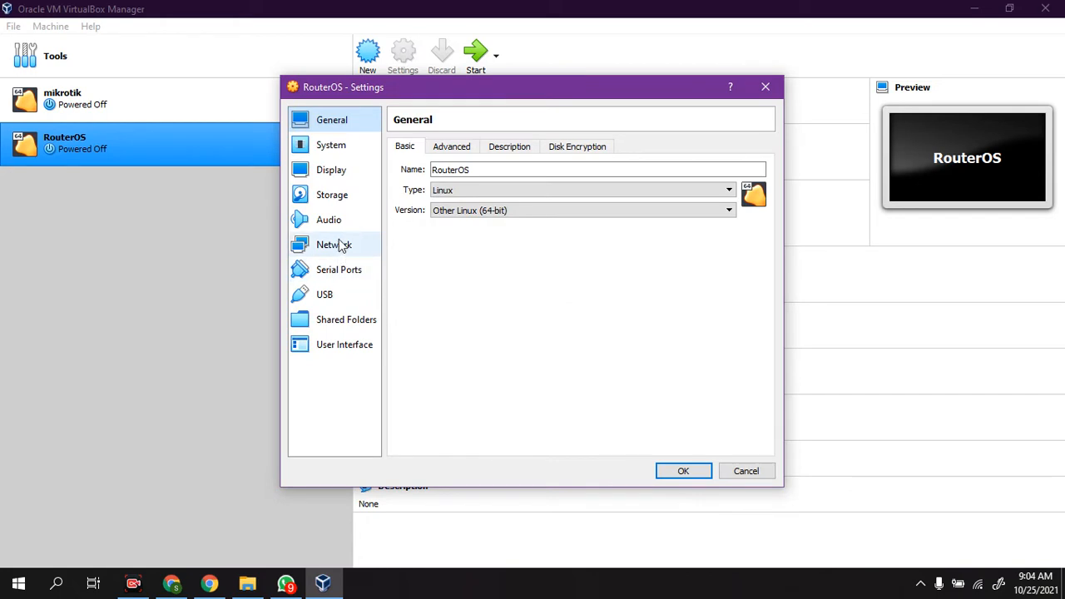
left_click(339, 245)
left_click(549, 210)
left_click(552, 217)
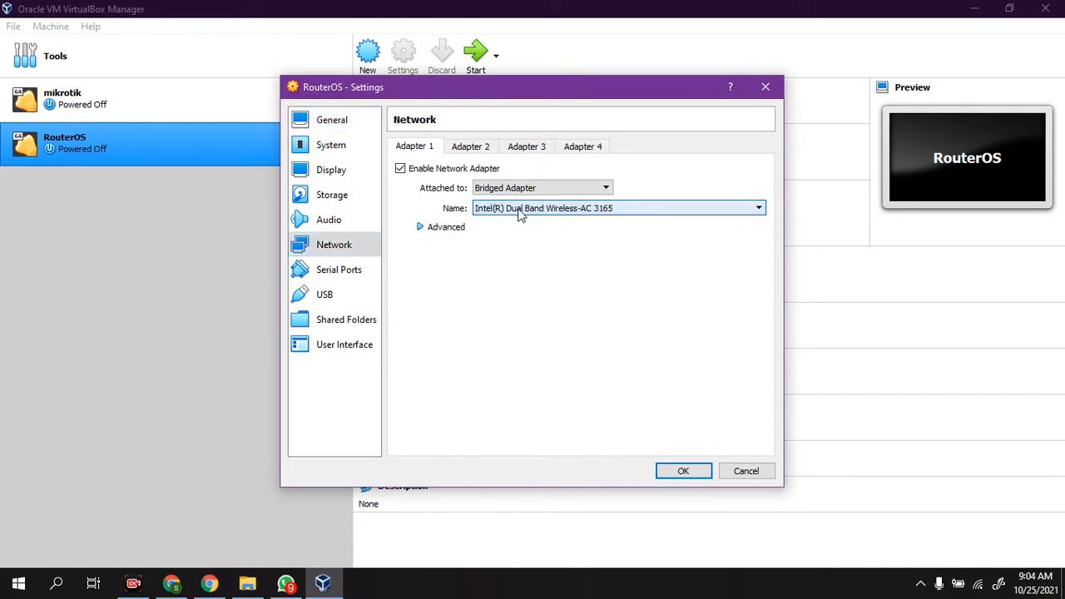
left_click(479, 148)
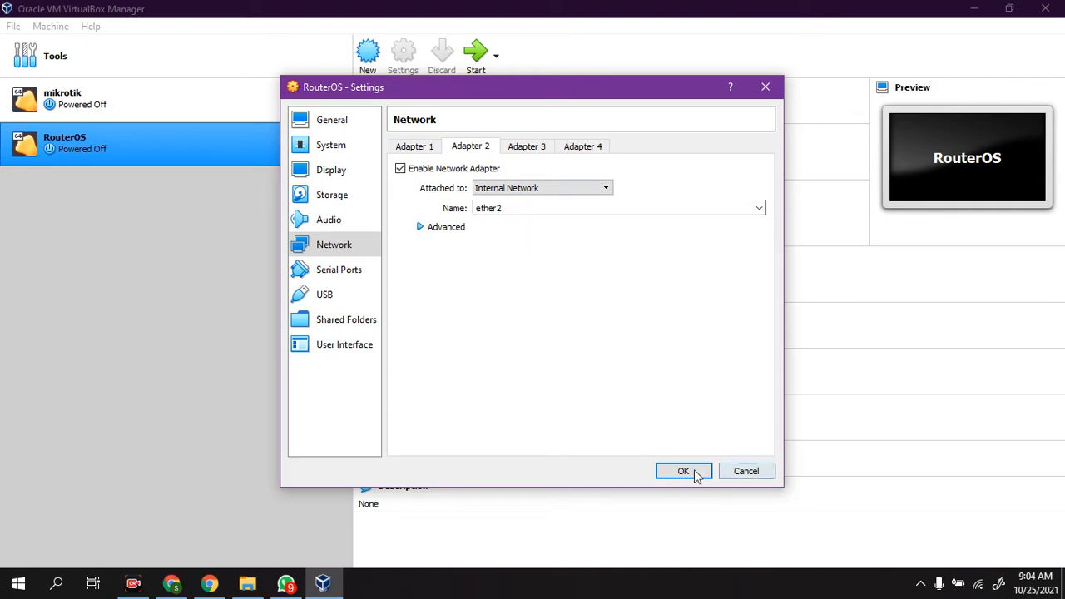
left_click(415, 148)
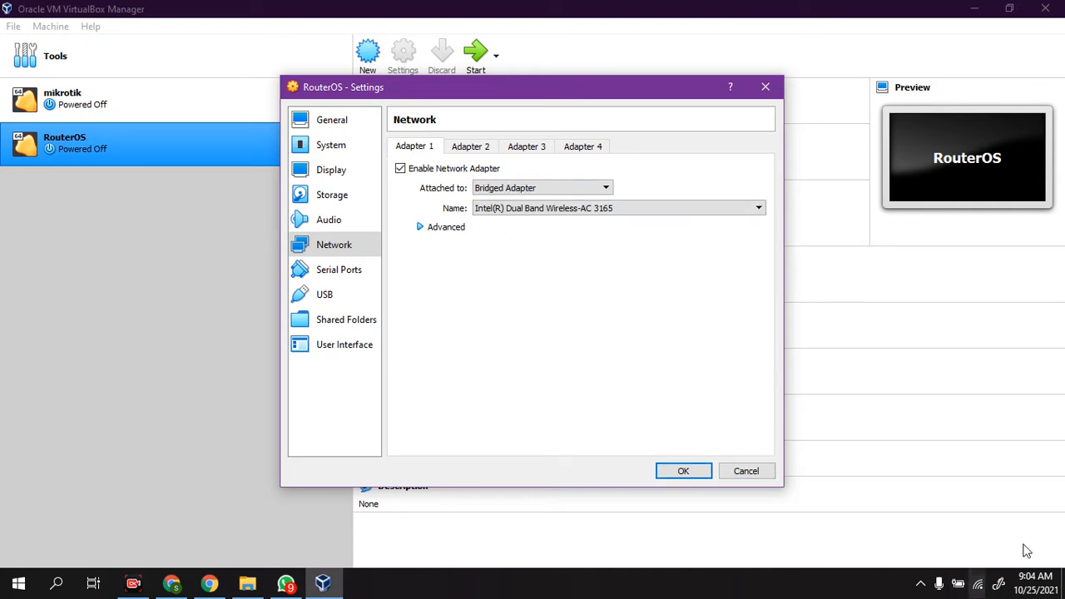
Step: Check which Wi-Fi network the computer uses, and accept the RouterOS machine's settings
left_click(978, 583)
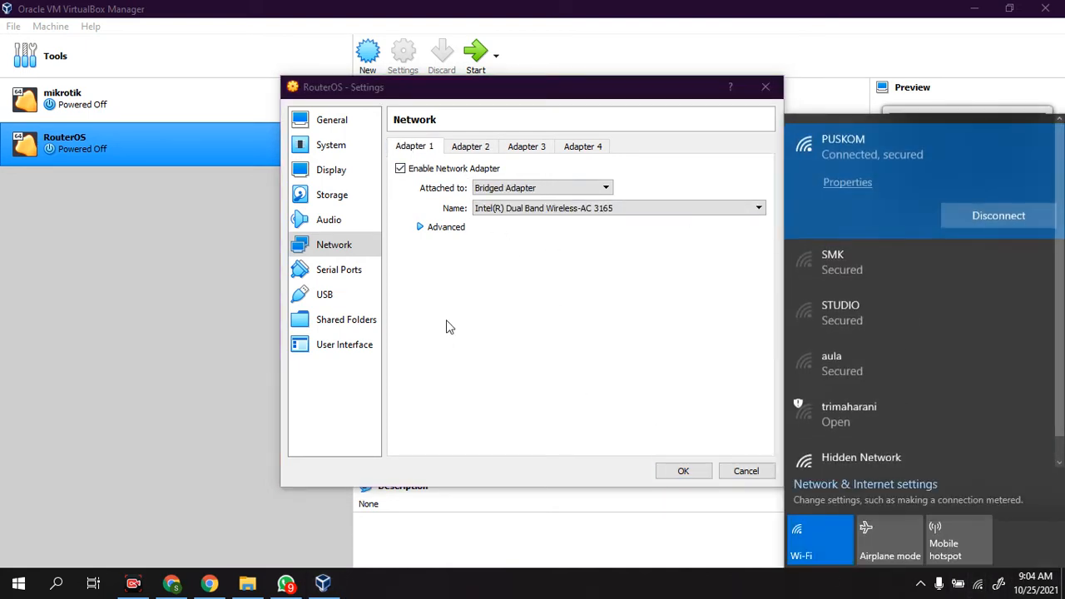
left_click(446, 321)
left_click(683, 472)
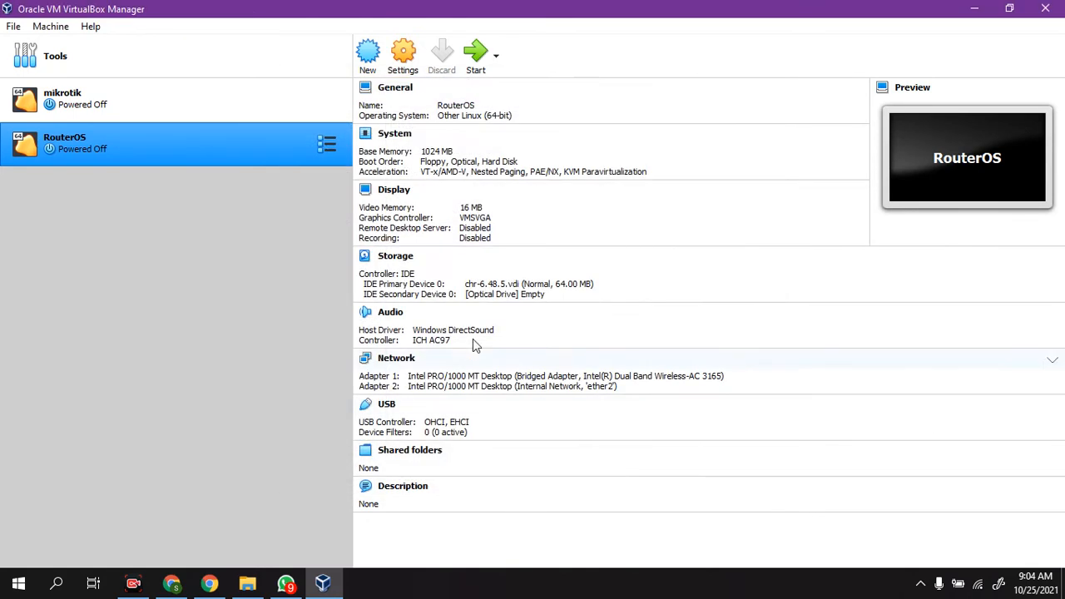
Step: Start the RouterOS virtual machine, dismiss the keyboard capture notice and reposition its console window
left_click(478, 55)
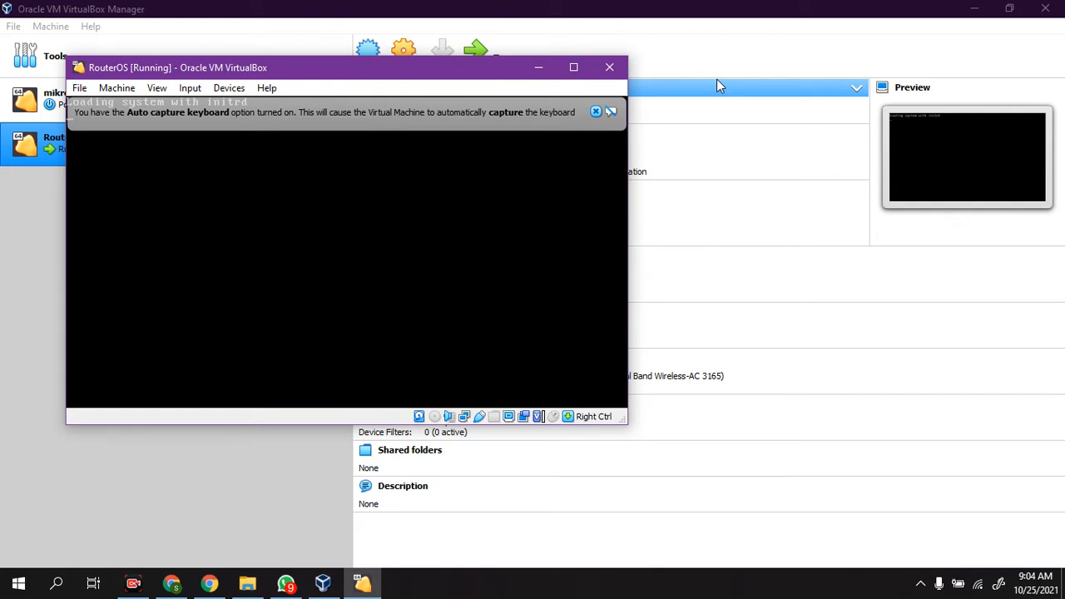
left_click(595, 113)
left_click(596, 111)
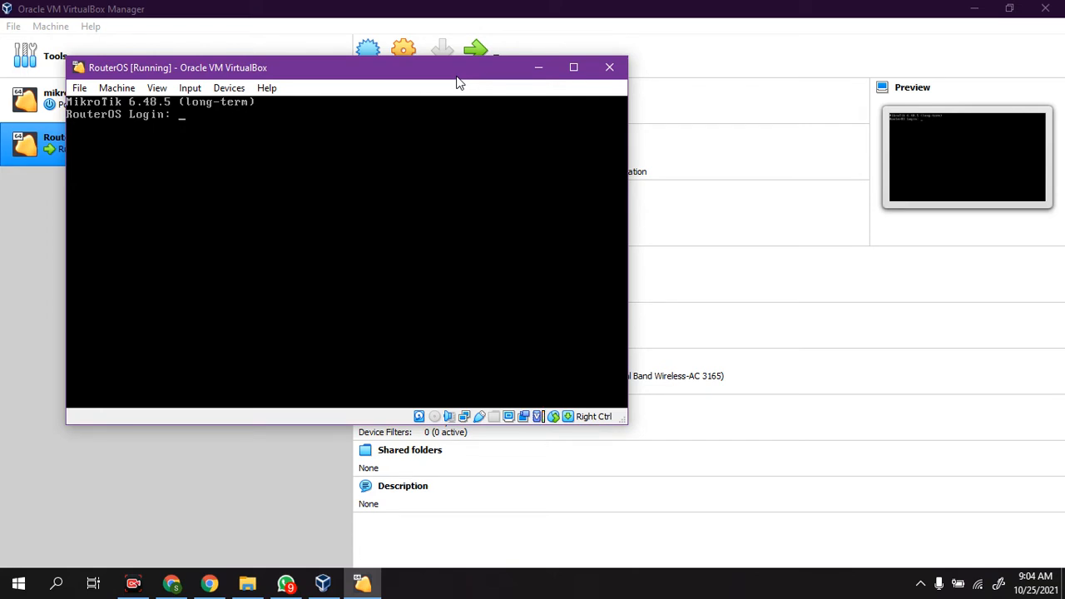
left_click_drag(396, 76, 465, 127)
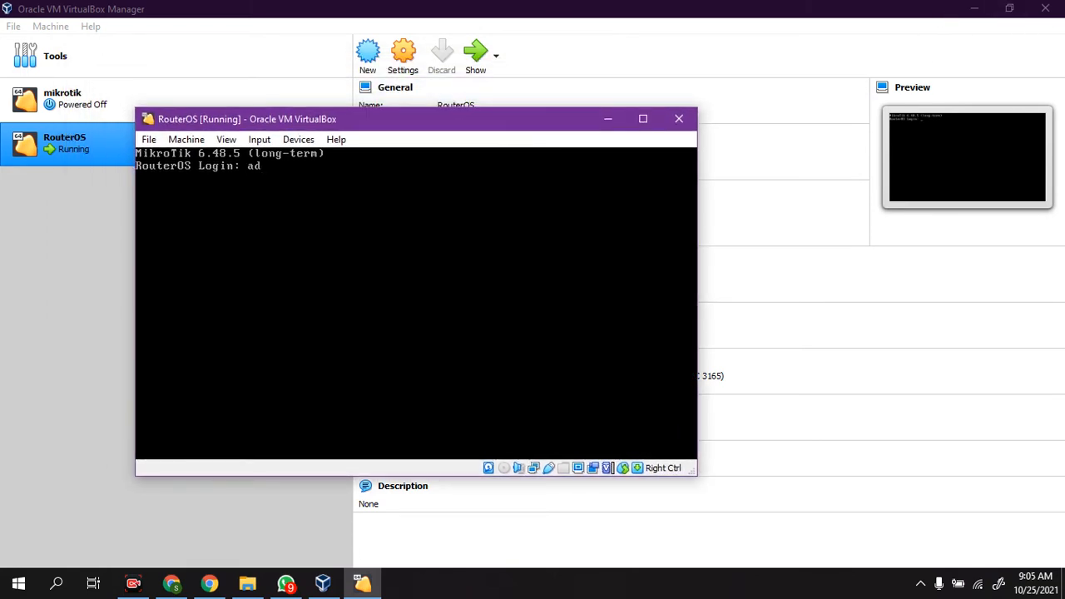
Step: Log in to the RouterOS console as admin with a blank password
key("BackSpace")
key("Return")
Step: Reset the router's system configuration with no-defaults set to yes, and confirm the reboot
key("Return")
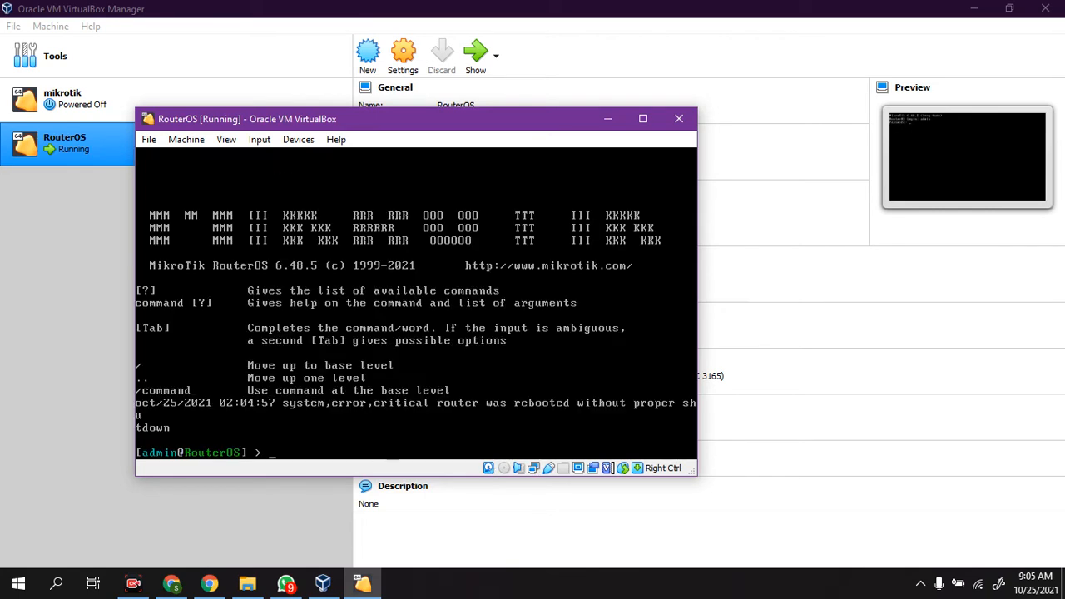
type("sy")
key("Tab")
type("rest")
key("Tab")
type("no")
key("Tab")
type("yes")
key("Return")
key("y")
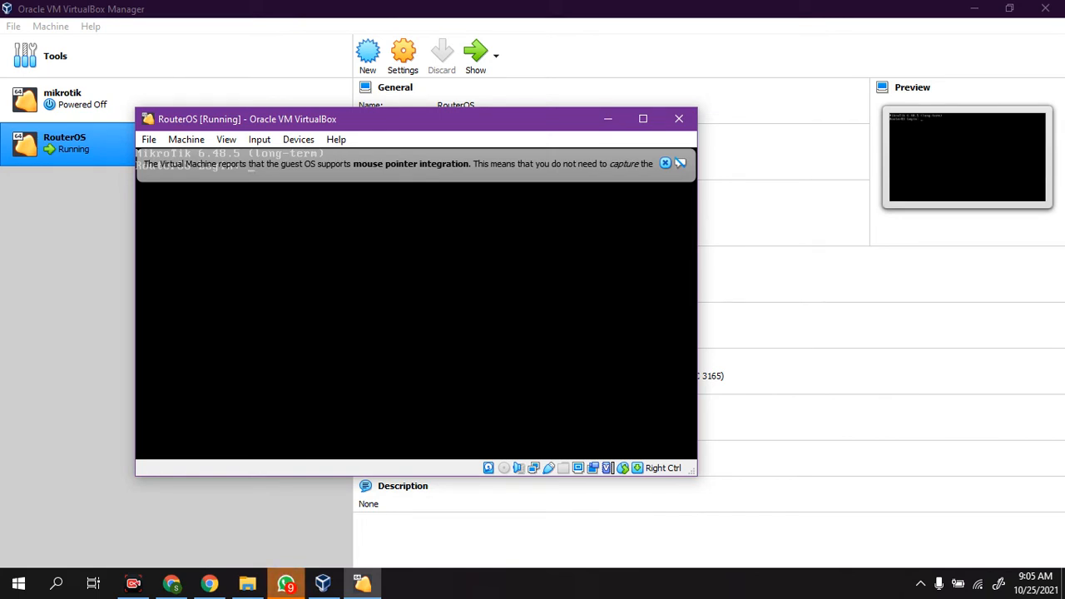
Step: Dismiss the mouse integration notice and log back in to the reset router as admin with a blank password
left_click(666, 163)
type("admin")
key("Return")
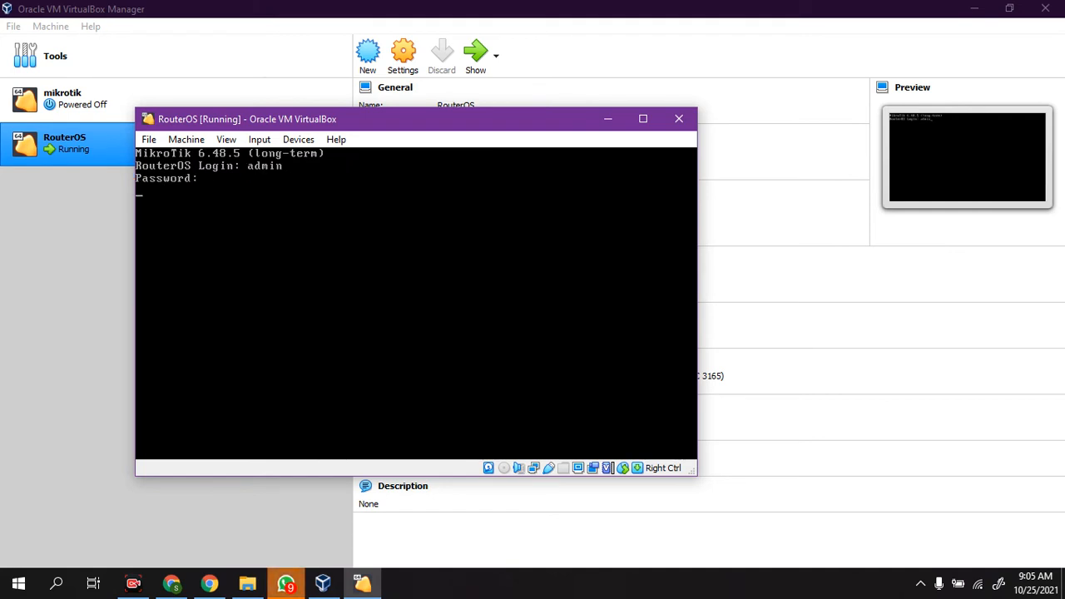
key("Return")
Step: Enter the router's ip address level, list its available commands and print the assigned addresses
type("ip ad")
key("Return")
key("Tab")
key("Tab")
type("pr")
Step: Return to the console's base level and test internet connectivity by pinging detik.com, stopping after a reply
key("Return")
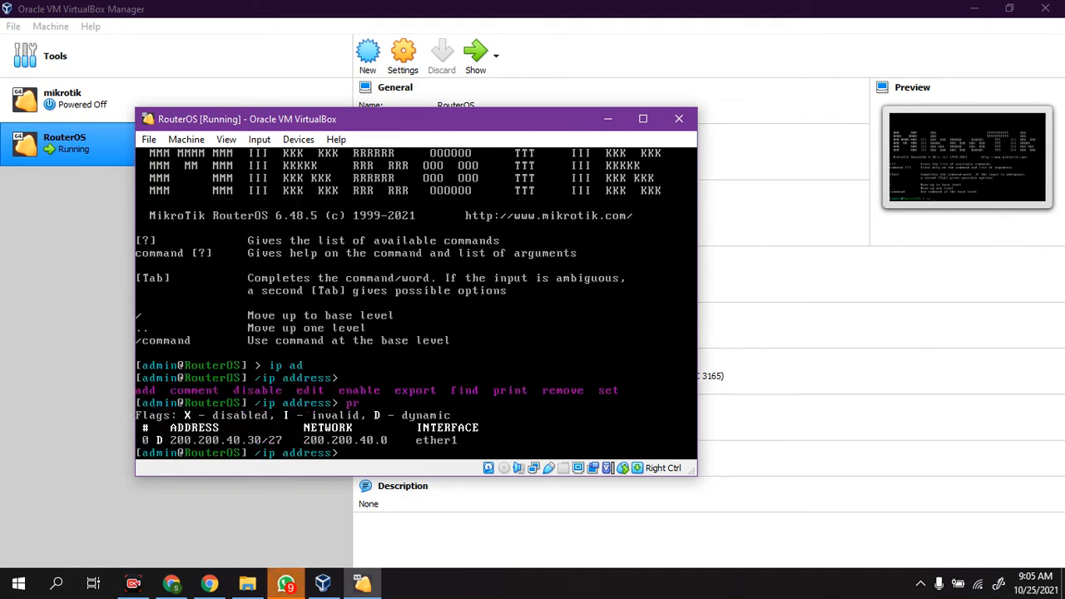
type("..")
key("Return")
type("..")
key("Return")
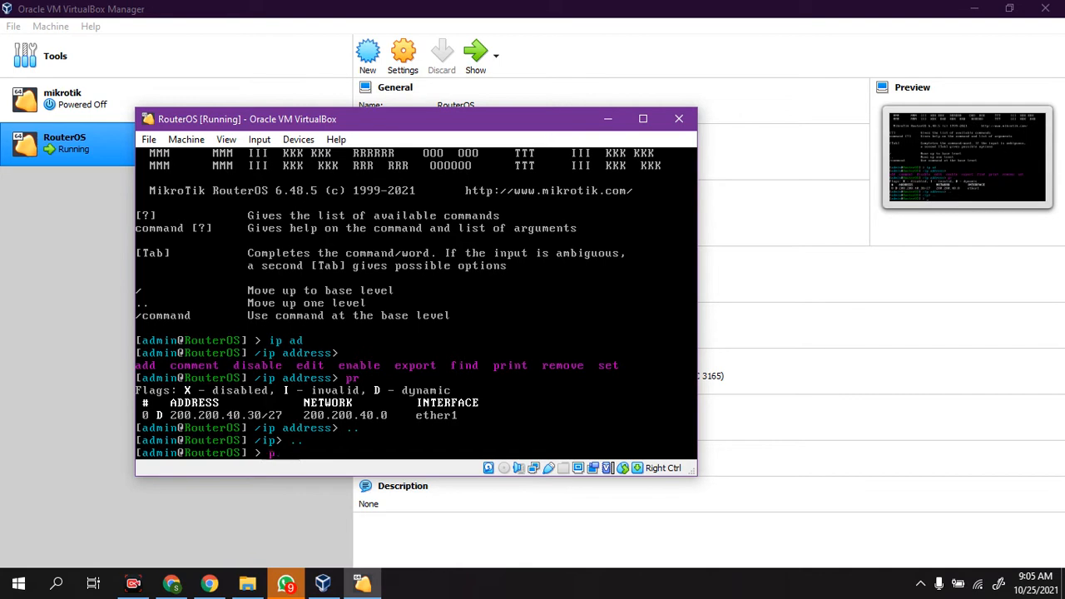
type("ping detik.com")
key("Return")
key("ctrl+c")
Step: Print the router's IP address list again
type("ip")
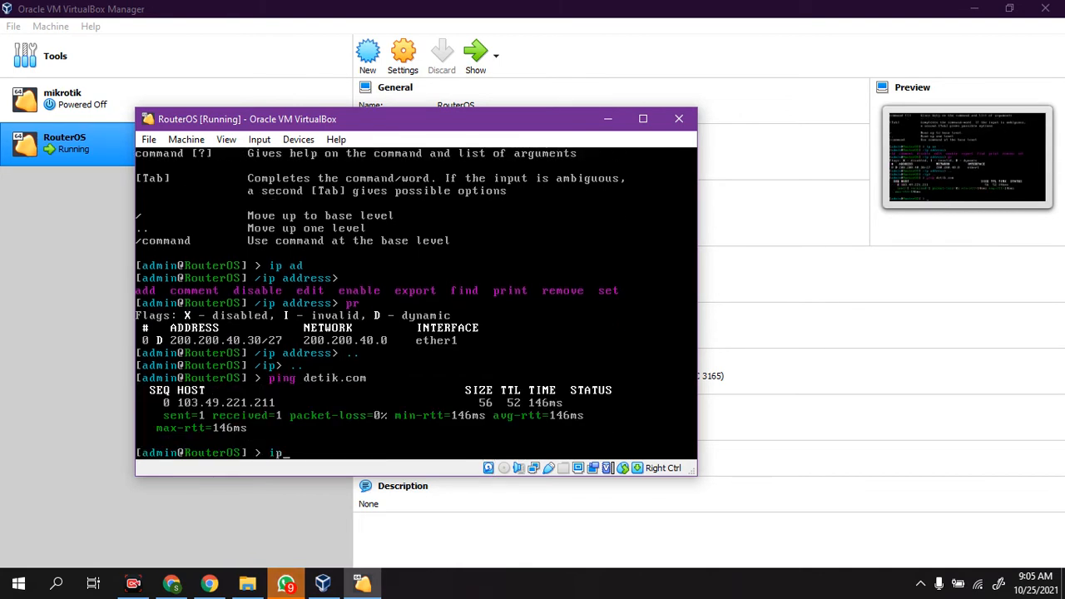
type(" address")
key("Return")
type("pr")
key("Return")
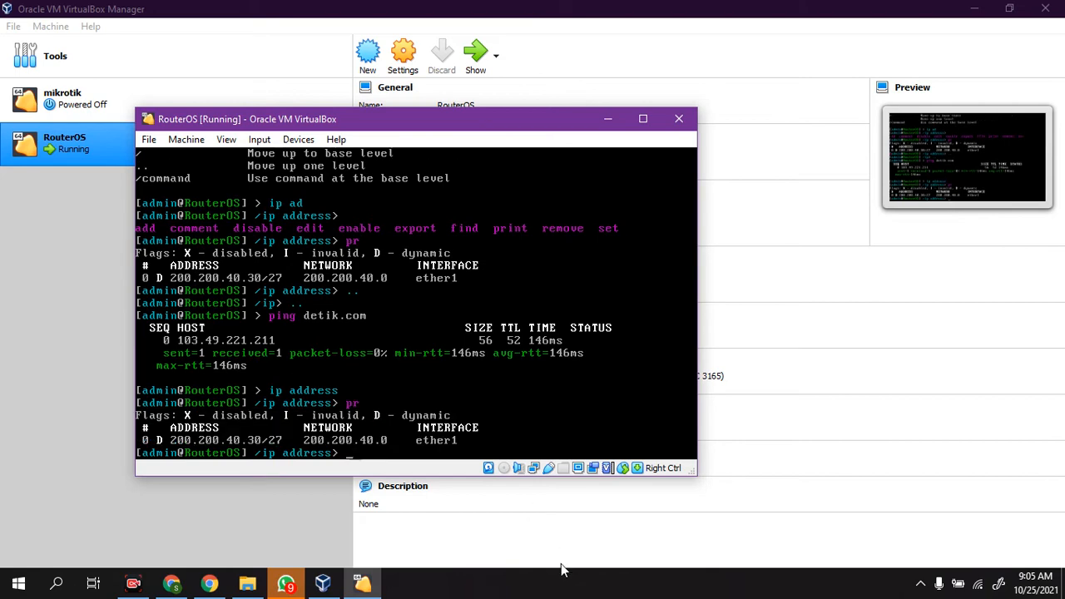
Step: Find and launch WinBox on the host computer
left_click(18, 584)
type("winbox")
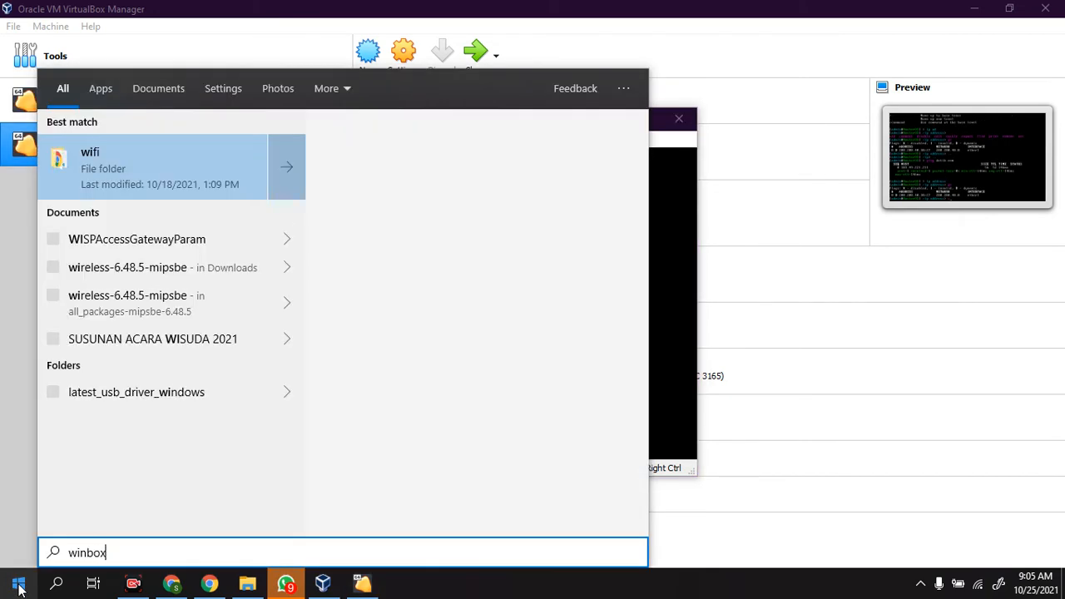
left_click(18, 584)
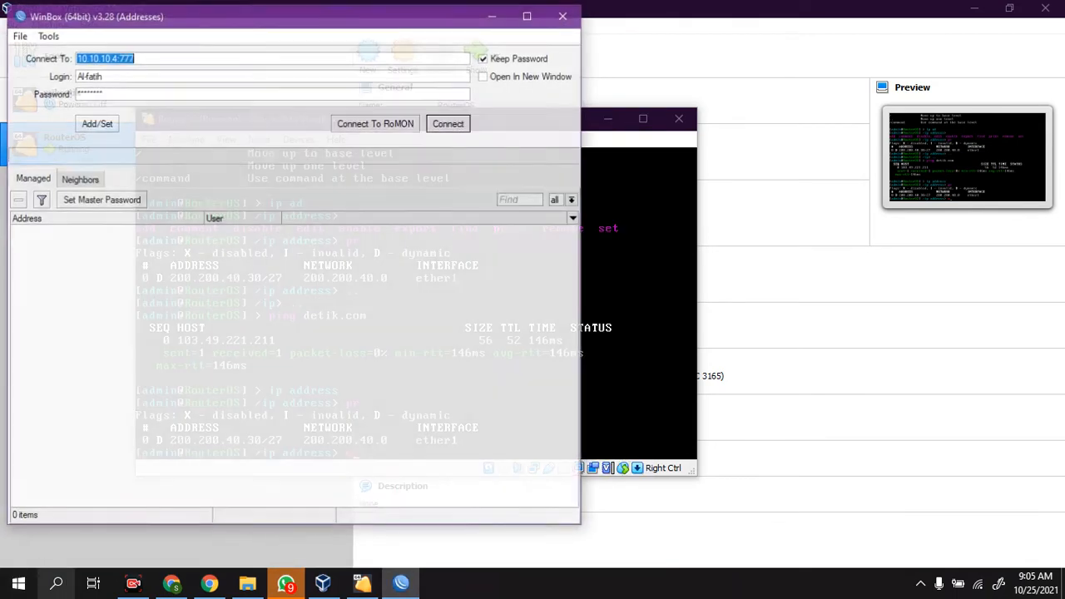
Step: Minimize VirtualBox Manager and arrange the RouterOS console and WinBox windows side by side
left_click(852, 29)
left_click(970, 10)
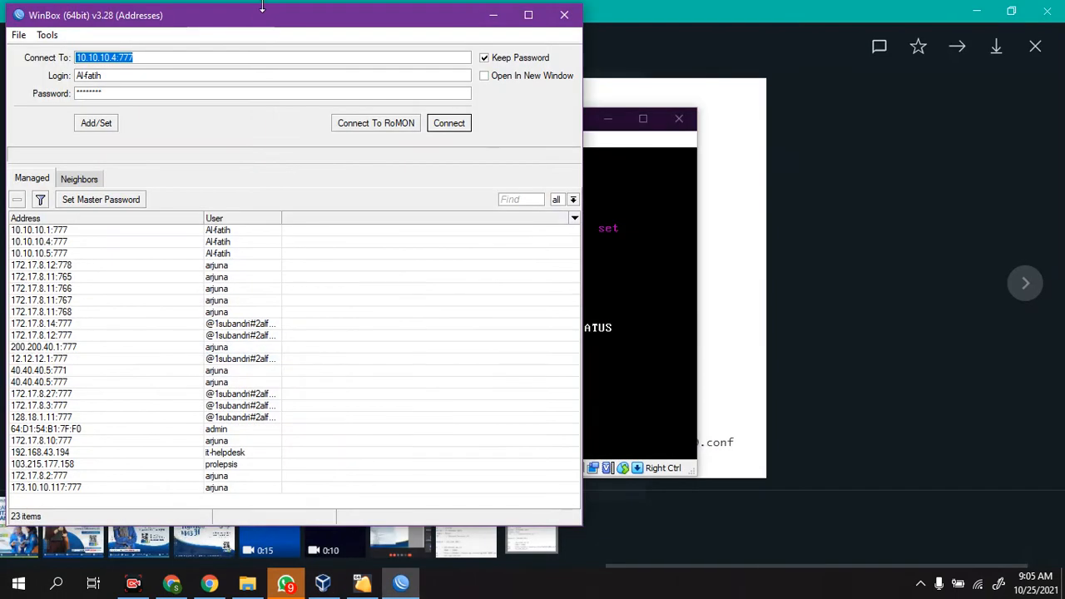
left_click_drag(262, 6, 265, 59)
left_click_drag(347, 71, 854, 124)
left_click_drag(422, 121, 297, 109)
left_click_drag(720, 122, 714, 81)
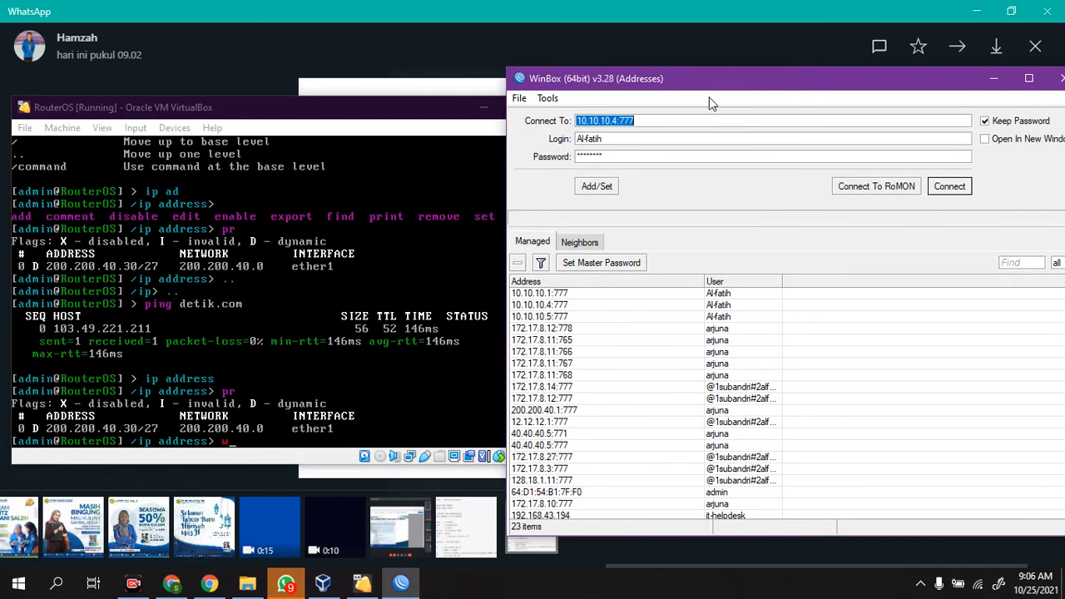
Step: Connect WinBox to the discovered RouterOS neighbor by its MAC address, using login admin and a blank password
left_click(580, 242)
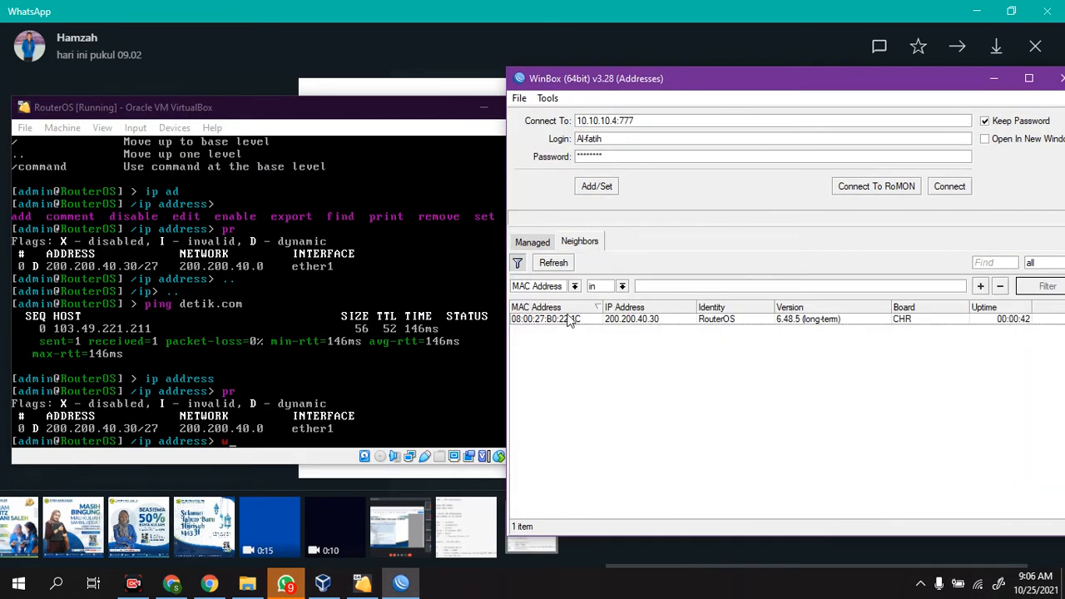
left_click(572, 319)
type("admin")
key("Tab")
key("Return")
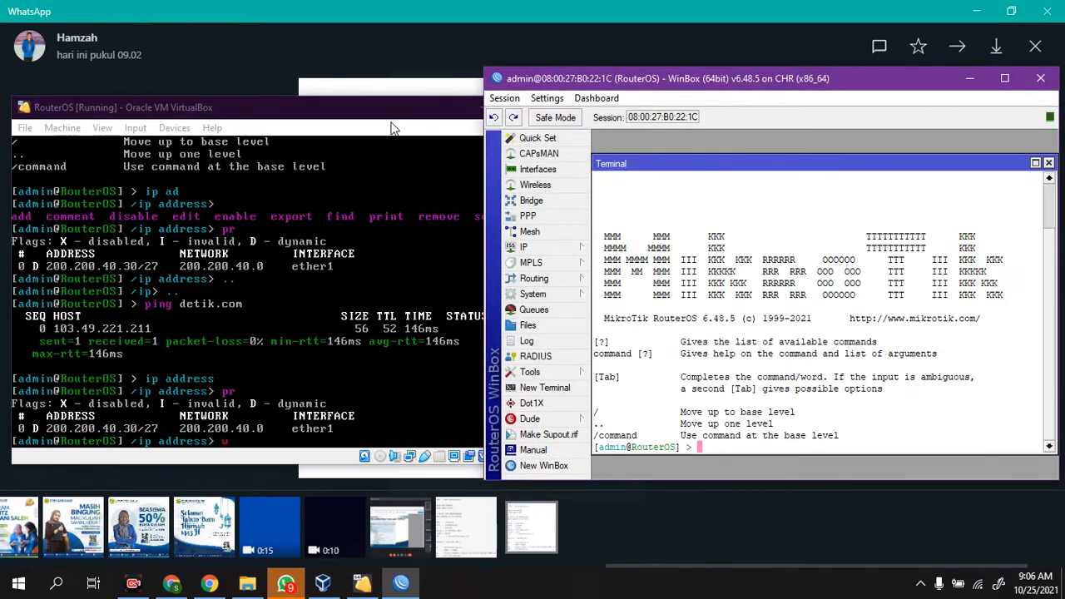
Step: Minimize the RouterOS console and move the WinBox session window so the VPN account photo shows beside it
left_click(397, 119)
left_click(485, 106)
left_click_drag(779, 82, 796, 65)
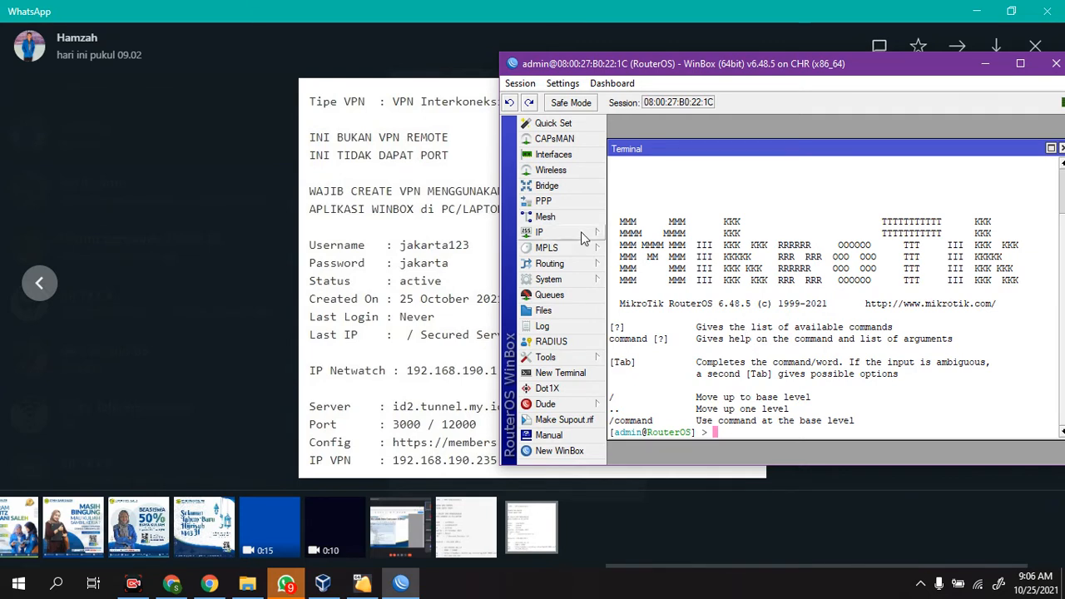
Step: Open the router's IP neighbor list and review its discovery settings without changing them
left_click(549, 232)
left_click(666, 372)
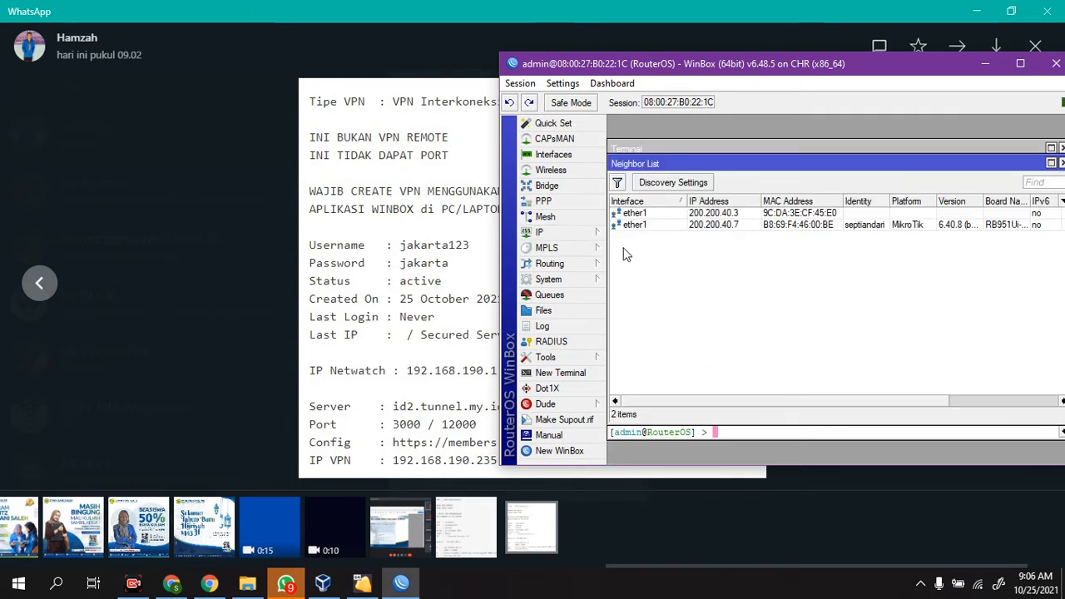
left_click(673, 184)
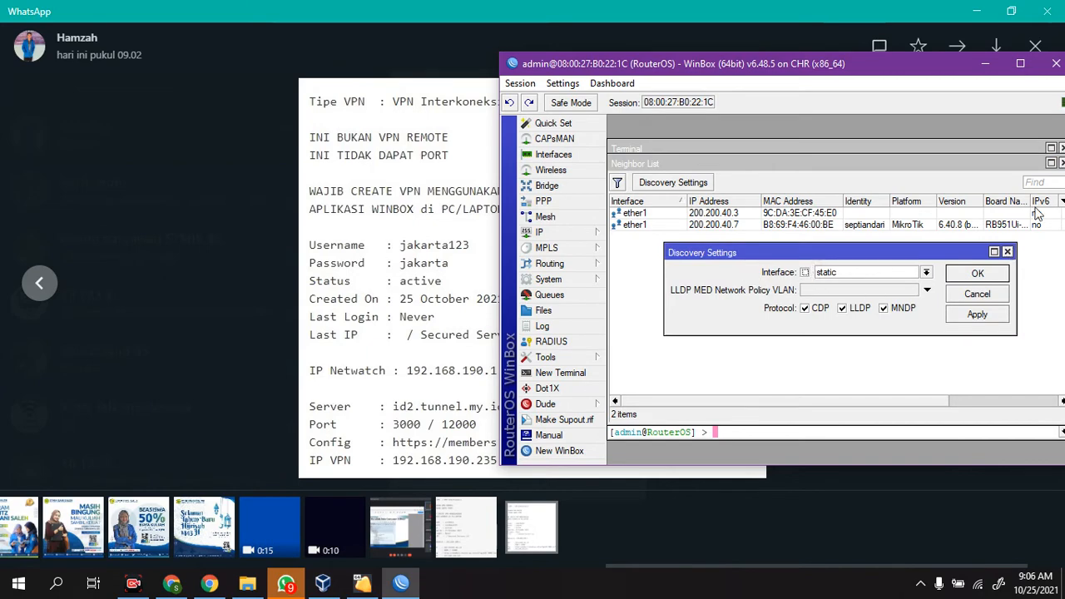
left_click_drag(878, 73, 760, 94)
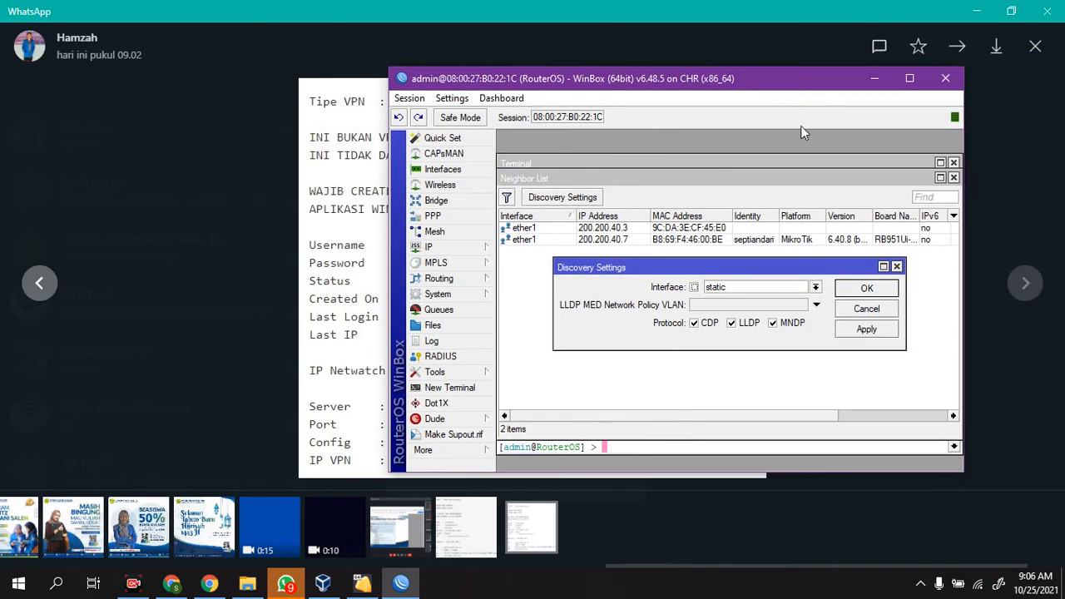
left_click(896, 267)
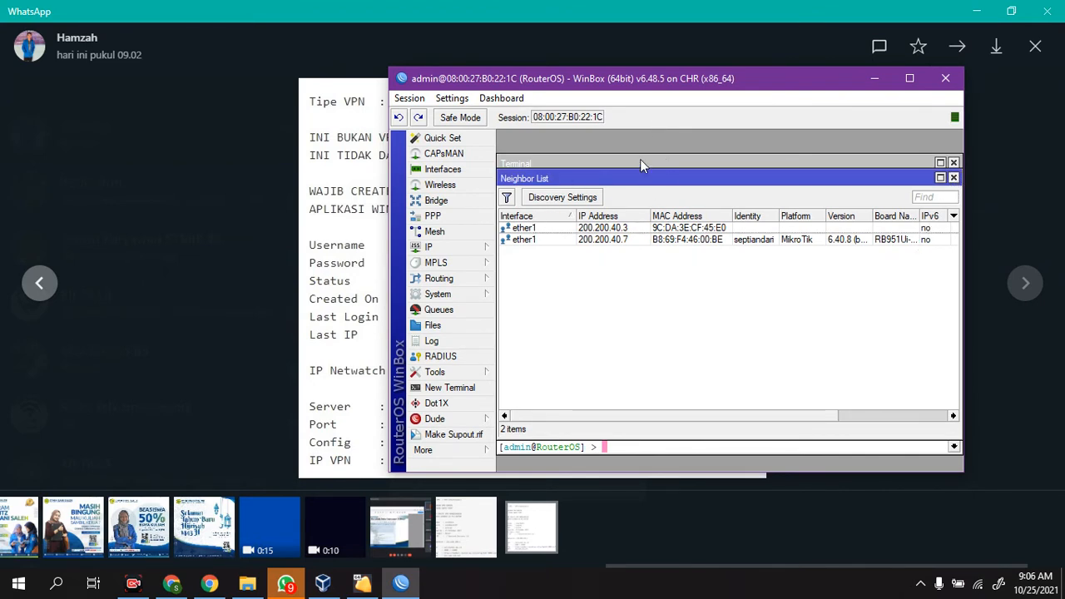
left_click(586, 198)
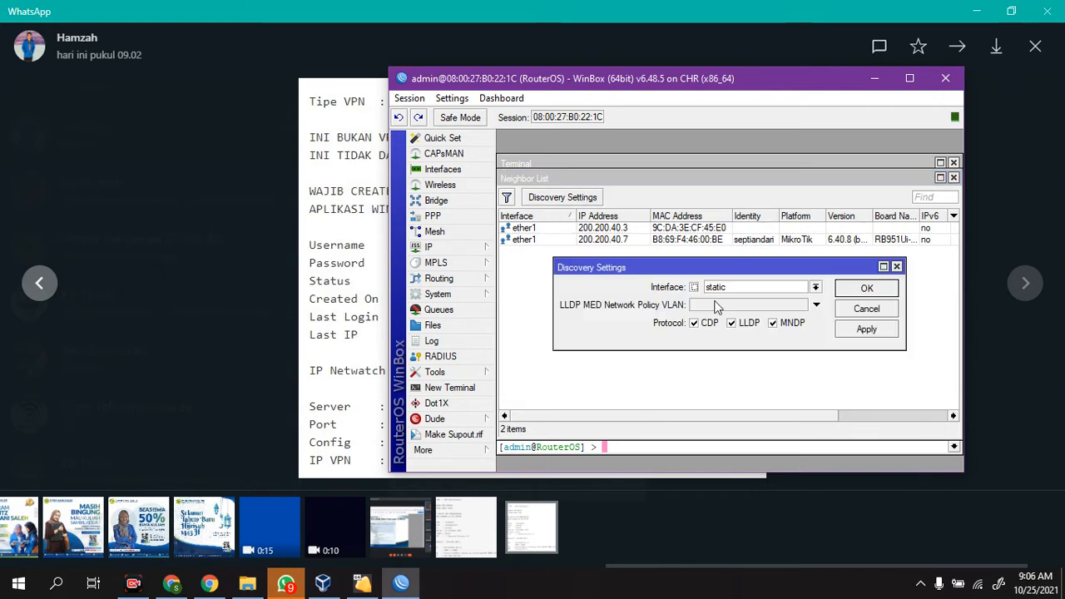
left_click(897, 267)
Step: Create an interface list named tdkboleh, and close the list definitions
left_click(453, 170)
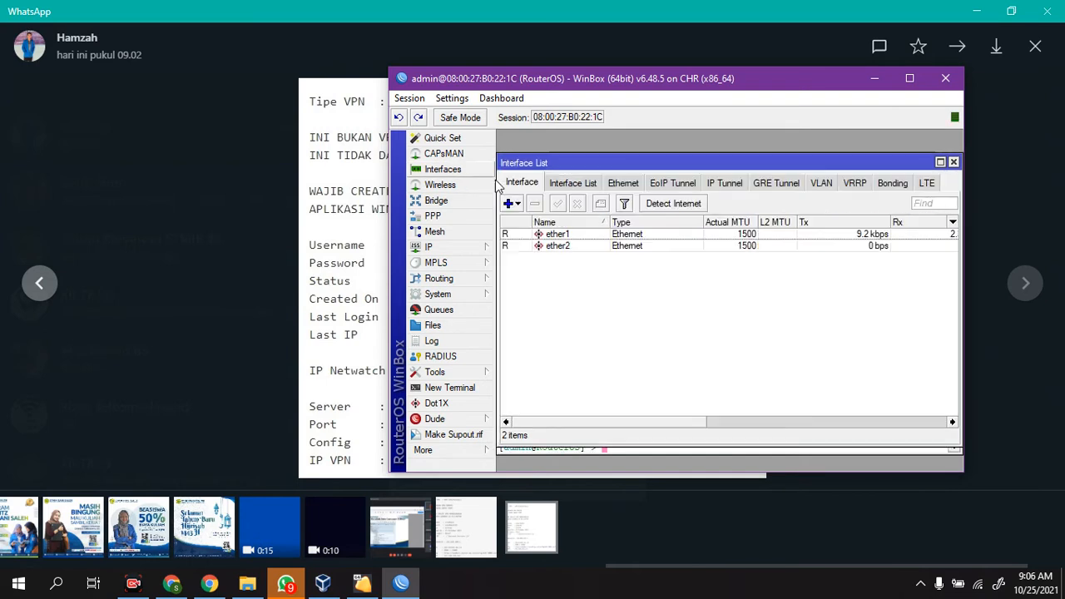
left_click(572, 183)
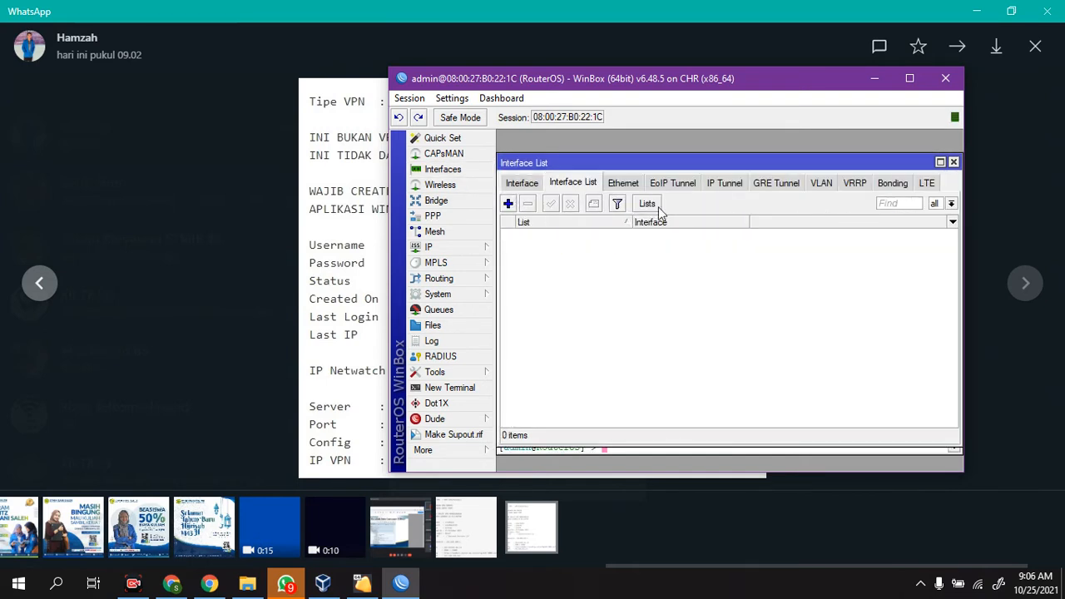
left_click(649, 203)
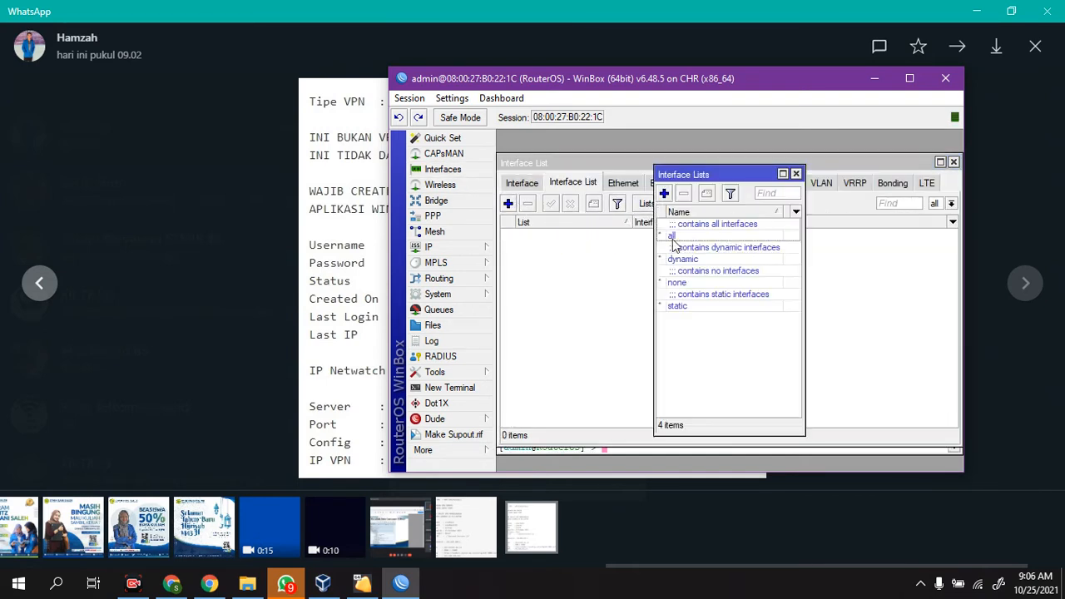
left_click(664, 193)
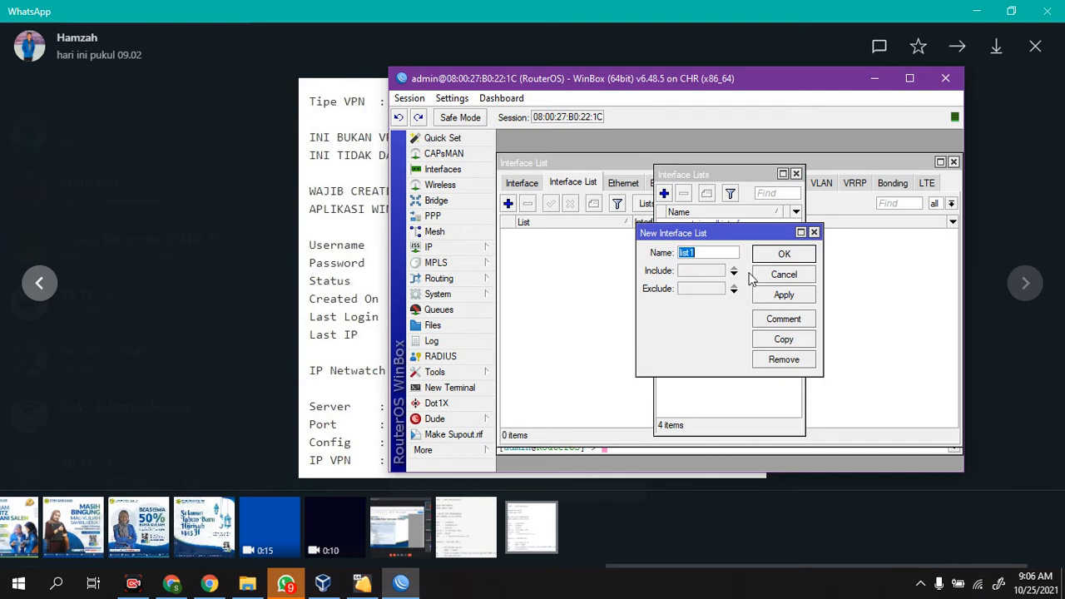
type("tdkboleh")
left_click(768, 254)
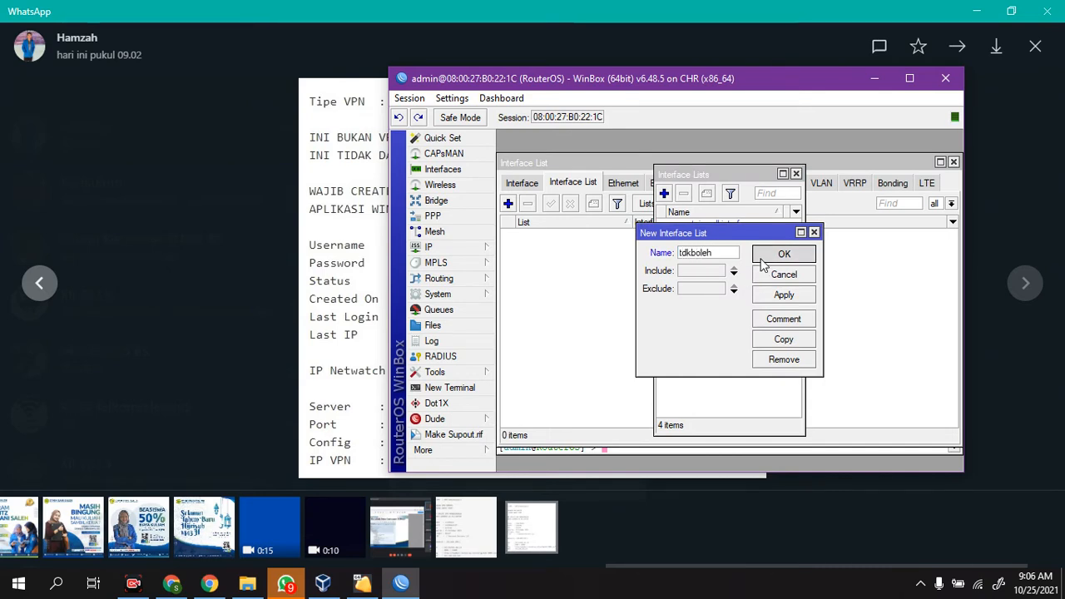
left_click(563, 289)
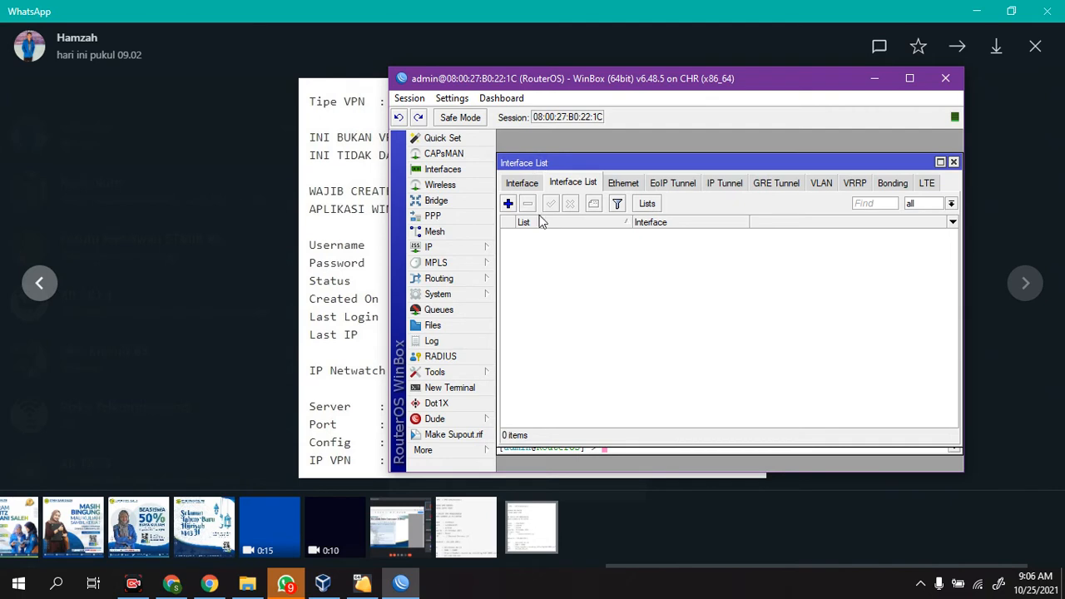
left_click(654, 206)
left_click(801, 172)
Step: Add ether1 as a member of the tdkboleh interface list
left_click(508, 204)
left_click(737, 254)
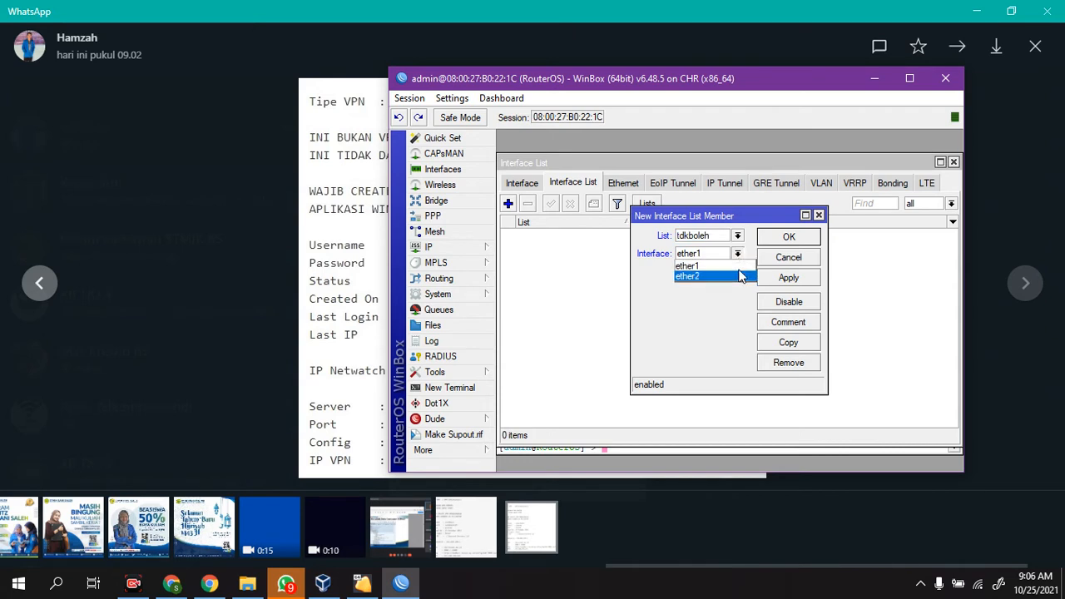
left_click(735, 266)
left_click(789, 280)
left_click(767, 237)
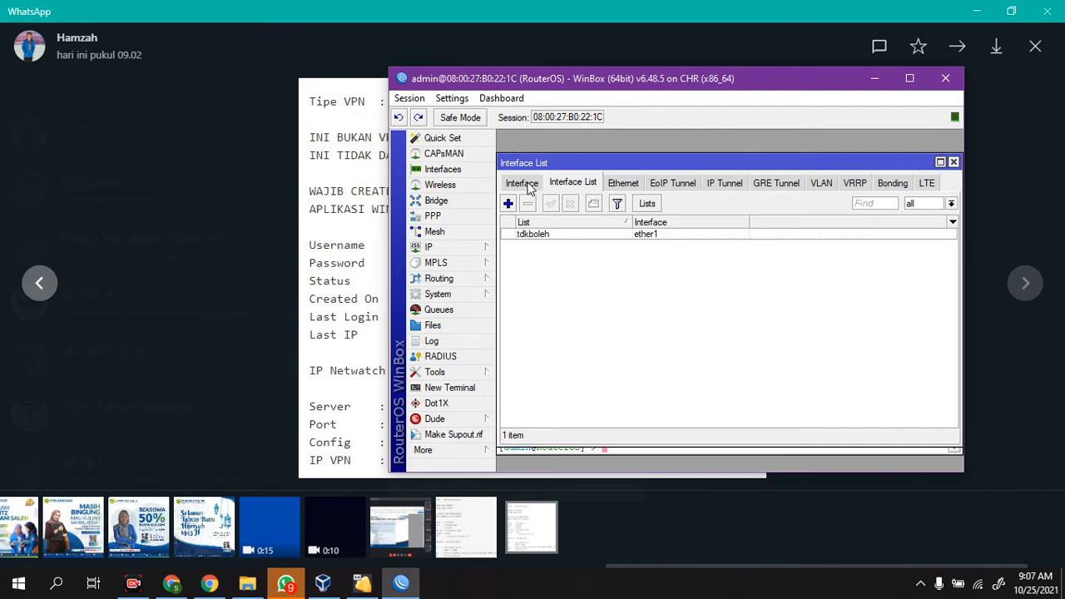
Step: Copy the ether1 list member to add ether2 to the tdkboleh interface list as well
double_click(545, 236)
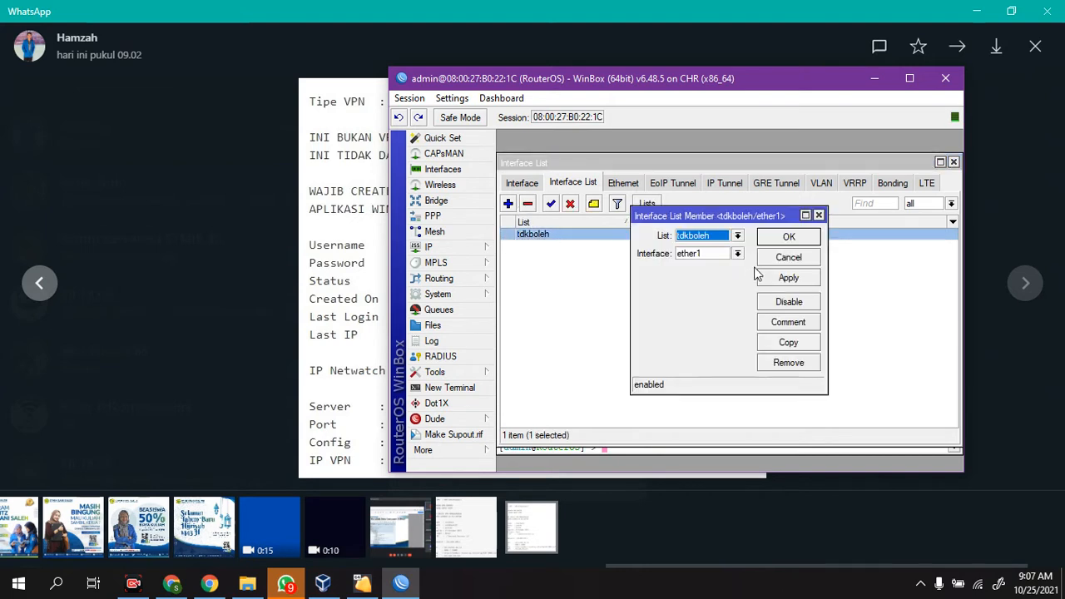
left_click(799, 342)
left_click(755, 272)
left_click(754, 295)
left_click(802, 298)
left_click(806, 255)
left_click(805, 236)
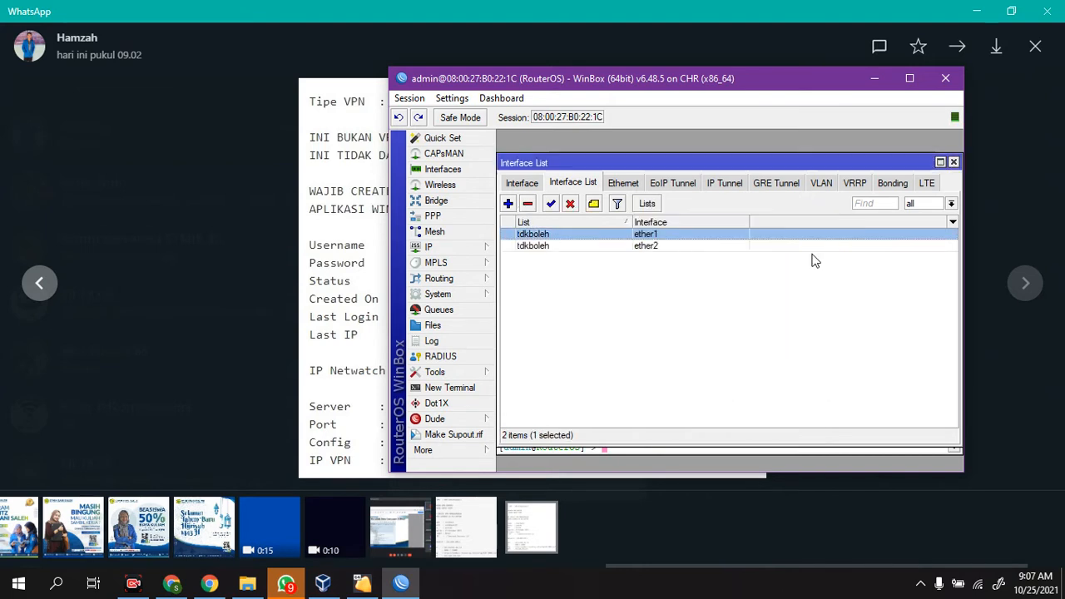
left_click(815, 261)
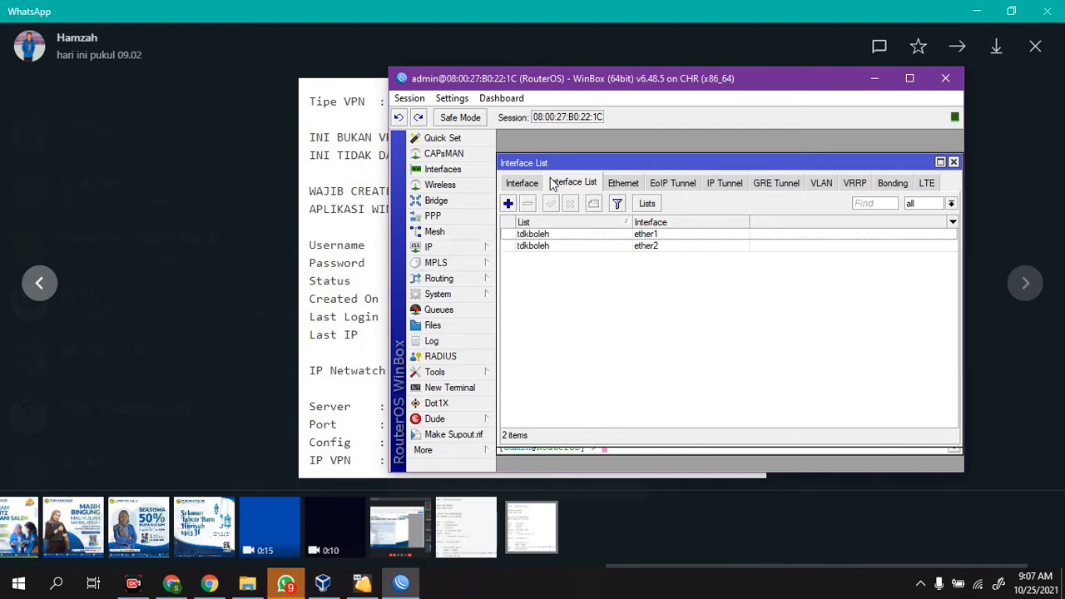
Step: Change the interface setting for neighbor discovery, apply it, and close the neighbor and interface lists
left_click(469, 247)
left_click(561, 371)
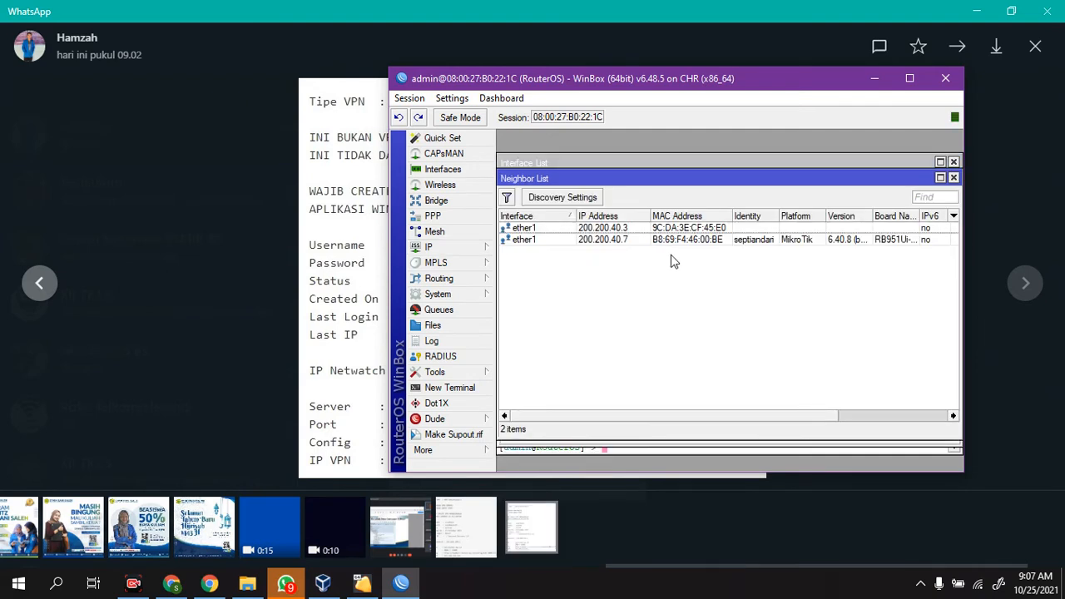
left_click(572, 201)
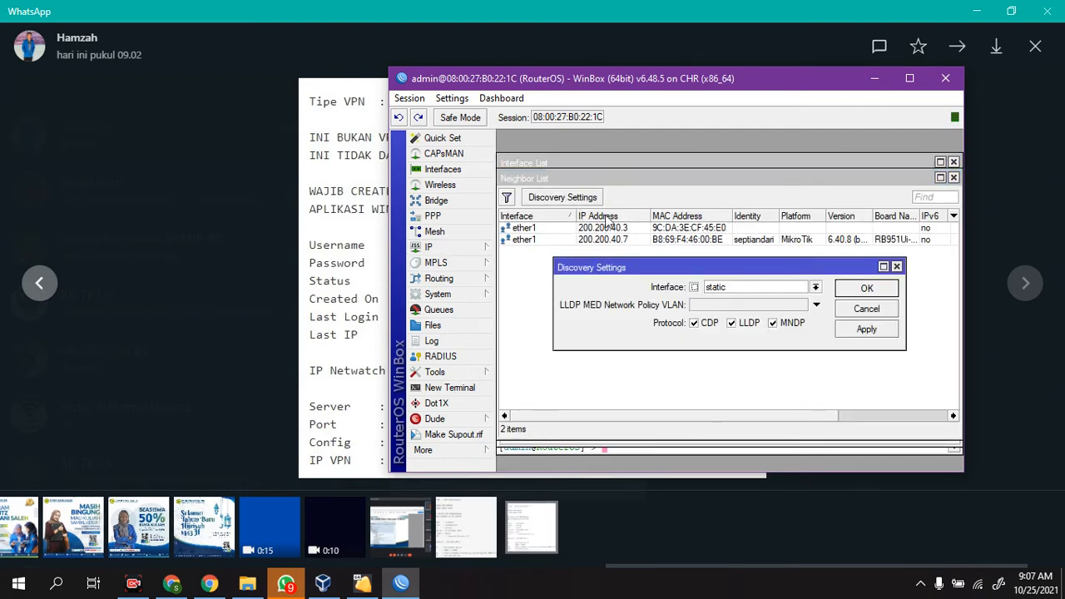
left_click(780, 286)
left_click(769, 335)
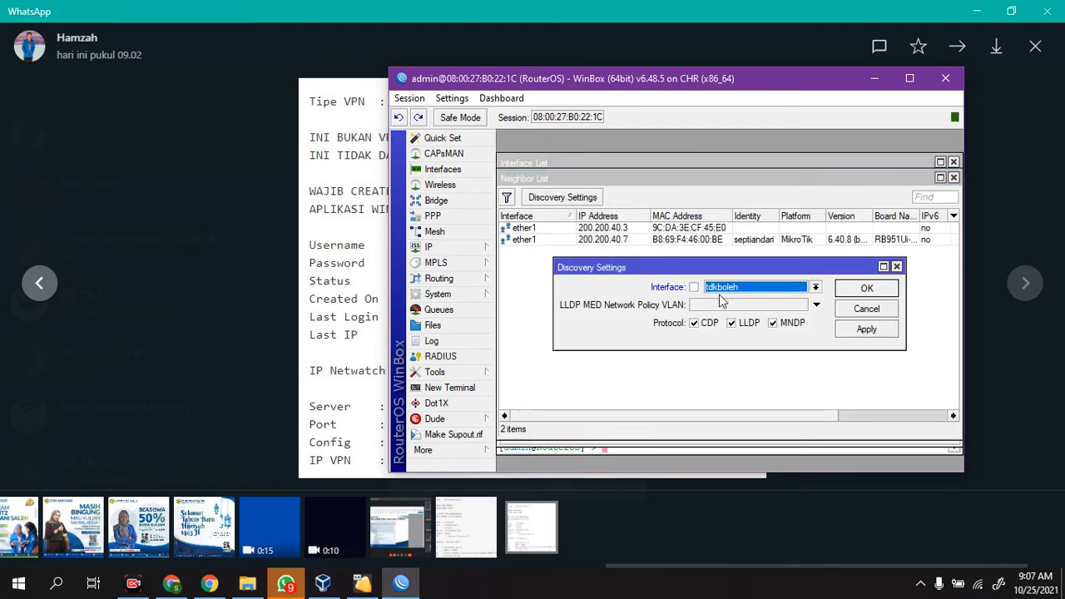
left_click(867, 288)
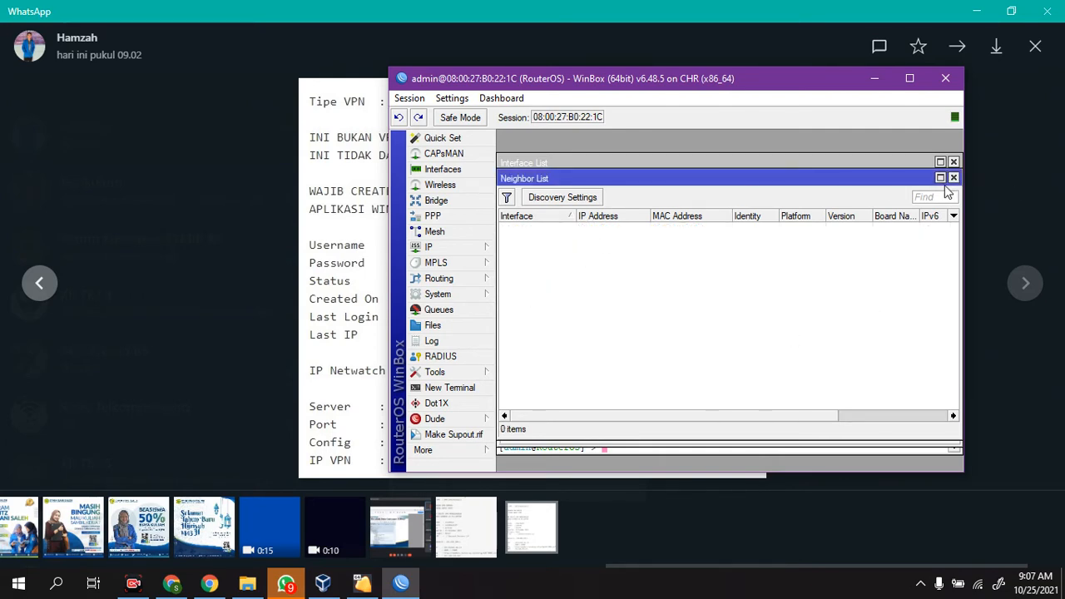
left_click(954, 177)
left_click(954, 162)
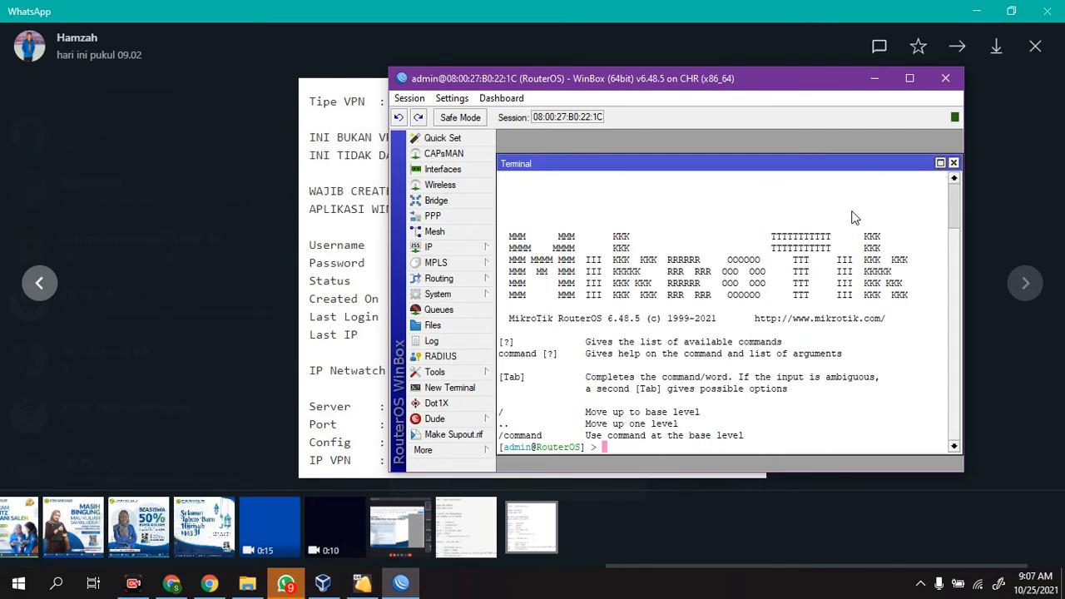
Step: Disable the api, api-ssl, ftp, ssh and telnet services in the router's IP service list
left_click(447, 247)
left_click(526, 463)
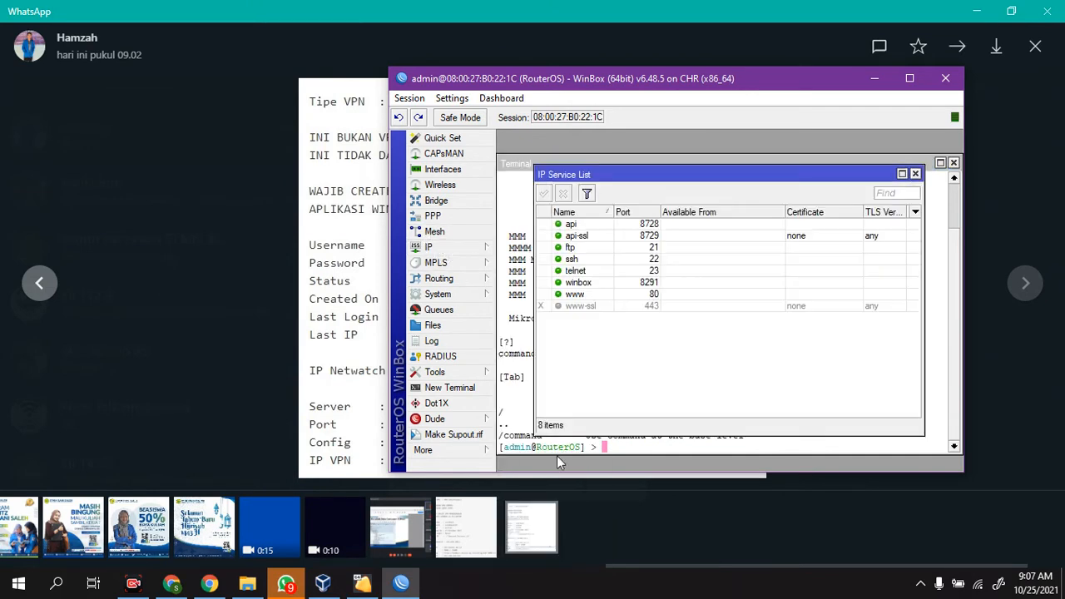
left_click(618, 225)
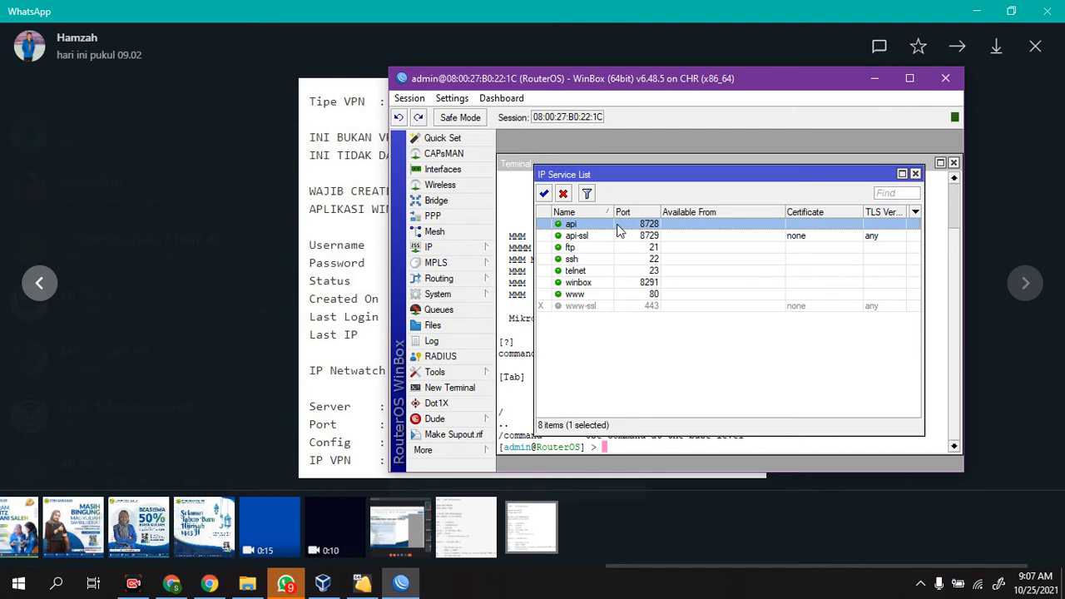
key("shift+Down")
key("shift+Down")
key("shift+Down")
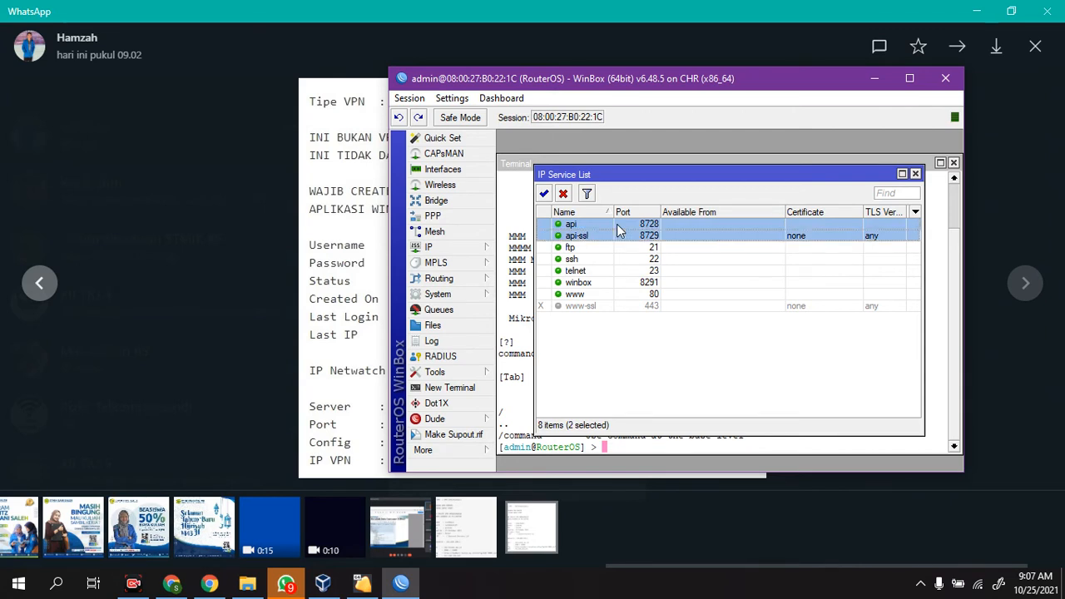
left_click(564, 193)
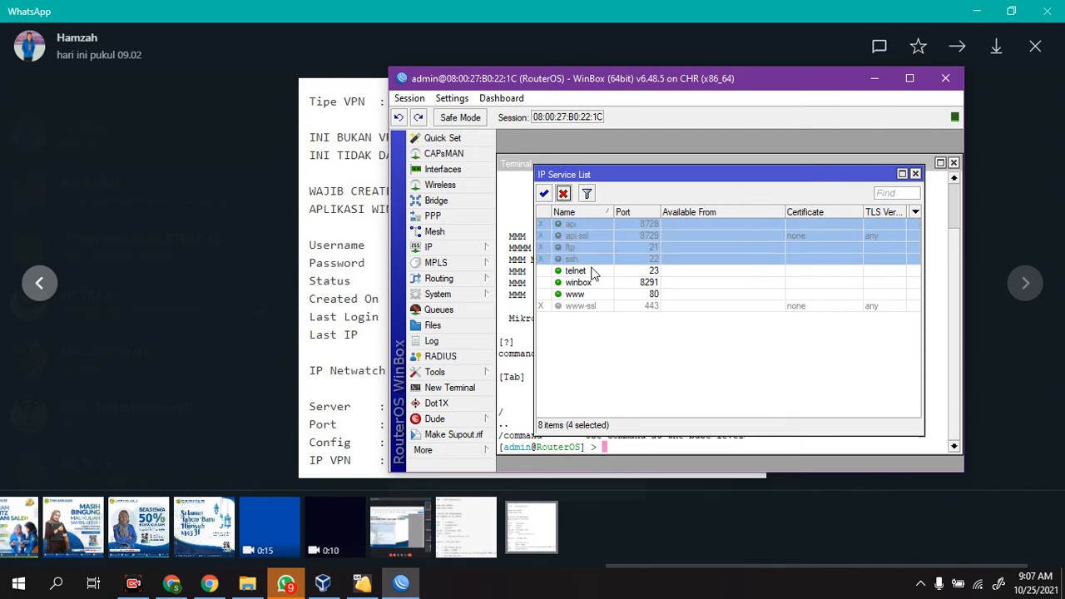
left_click(596, 283)
left_click(584, 271)
left_click(564, 193)
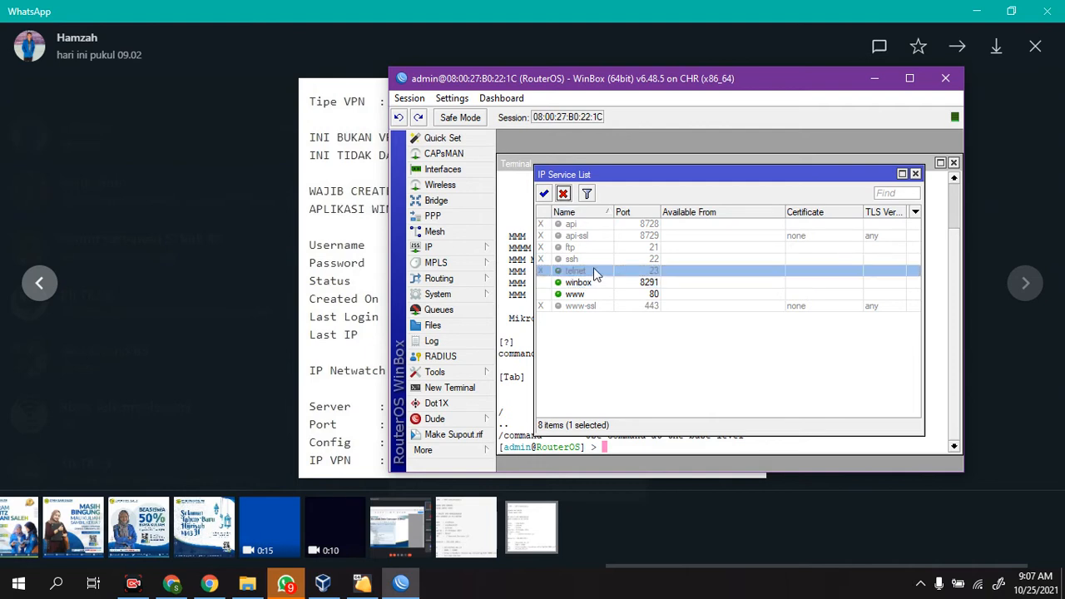
Step: Set the winbox service's port to 766
double_click(596, 283)
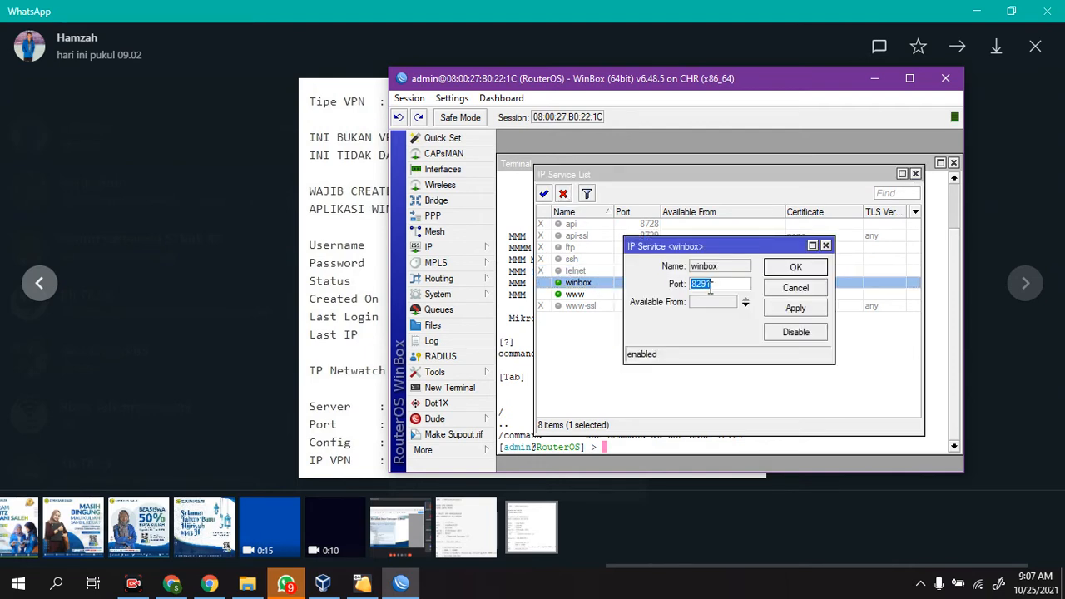
type("766")
left_click(799, 270)
left_click(686, 294)
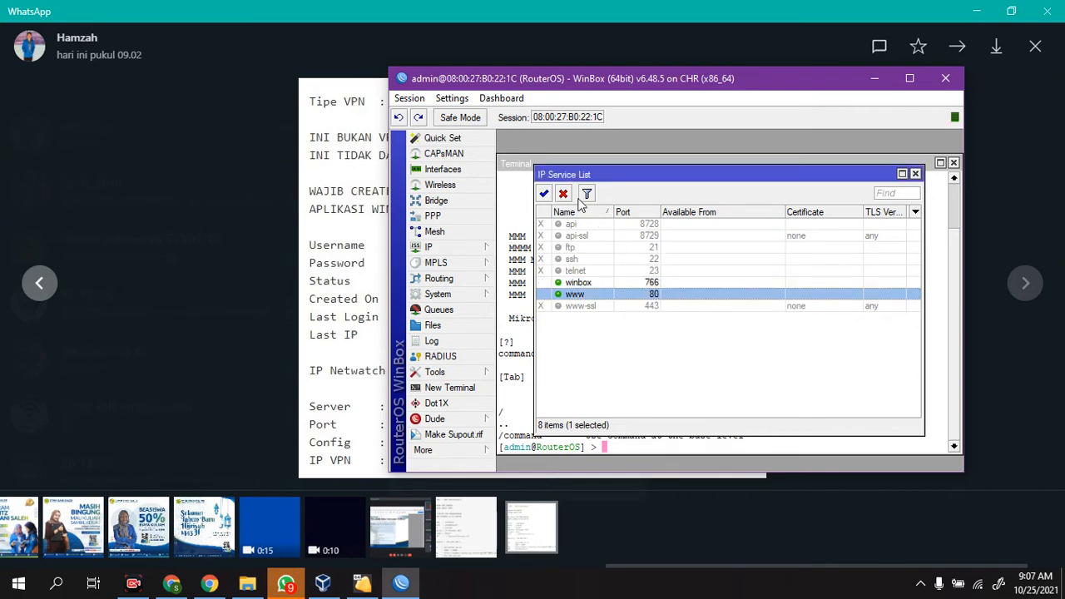
Step: Print the router's IP addresses in the terminal with the ip address and pr commands
left_click(513, 348)
type("ip ")
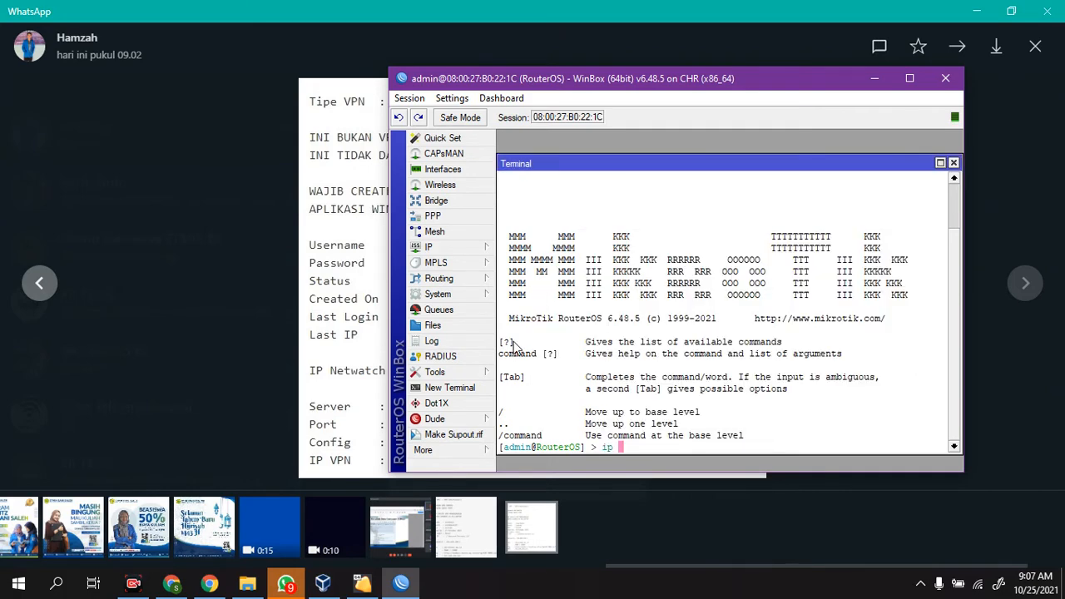
type("address")
key("Return")
type("pr")
key("Return")
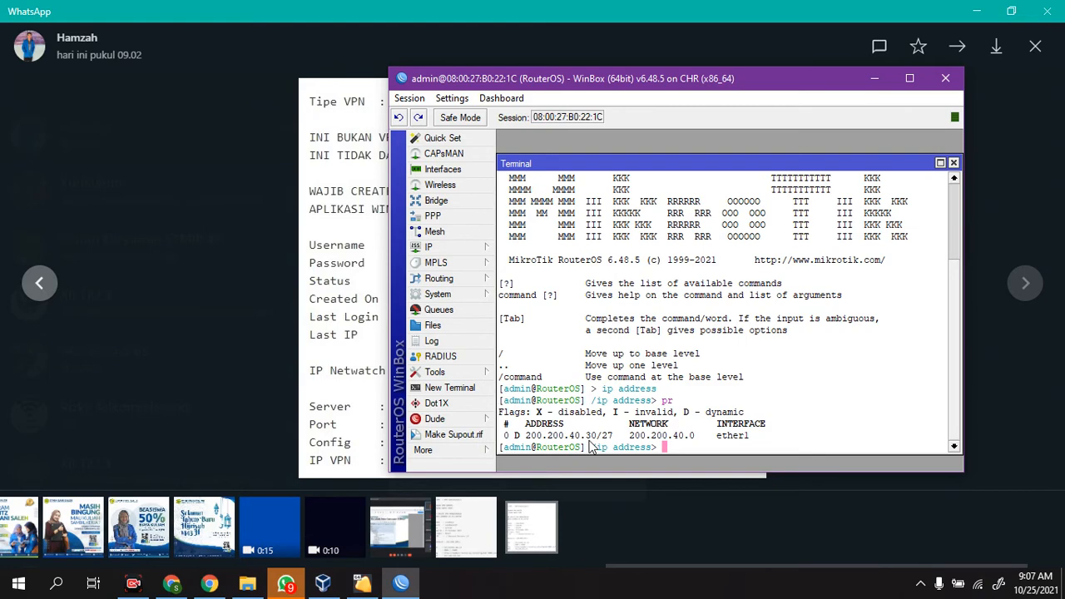
Step: Close the current router session and launch WinBox again
left_click(945, 79)
key("super")
key("super")
key("super")
type("winbo")
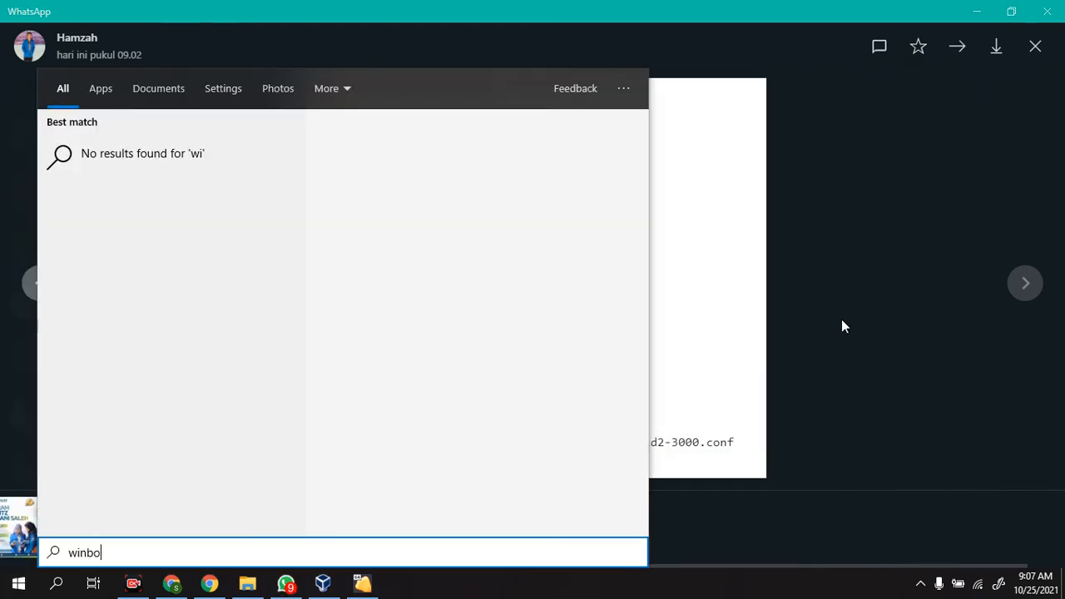
key("Return")
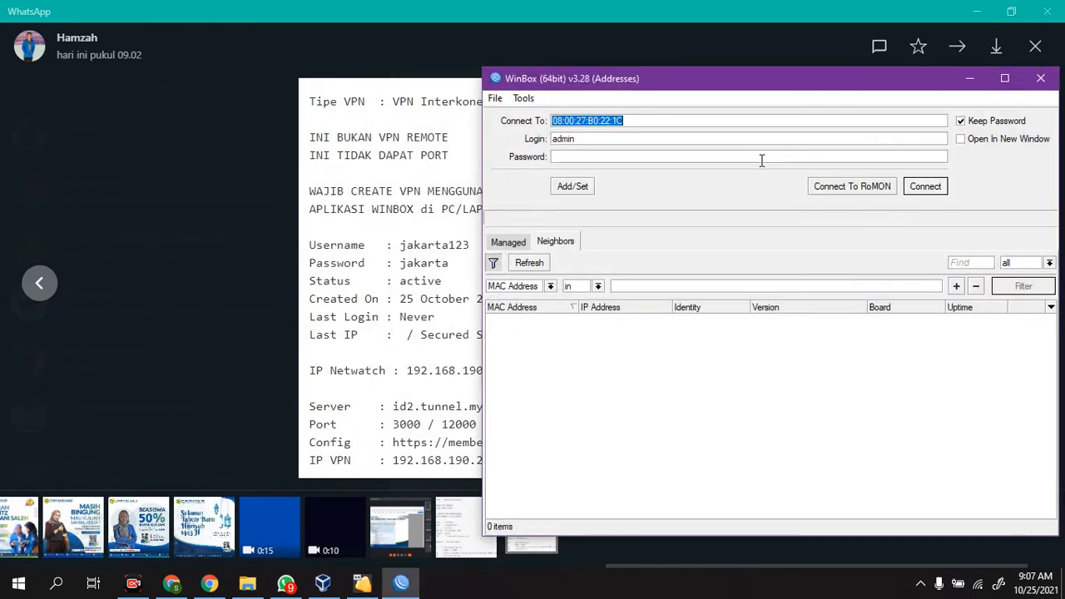
Step: Clear the connection address in the login window and refresh the list of neighbors
type("2003")
key("BackSpace")
key("BackSpace")
key("BackSpace")
key("BackSpace")
left_click(542, 266)
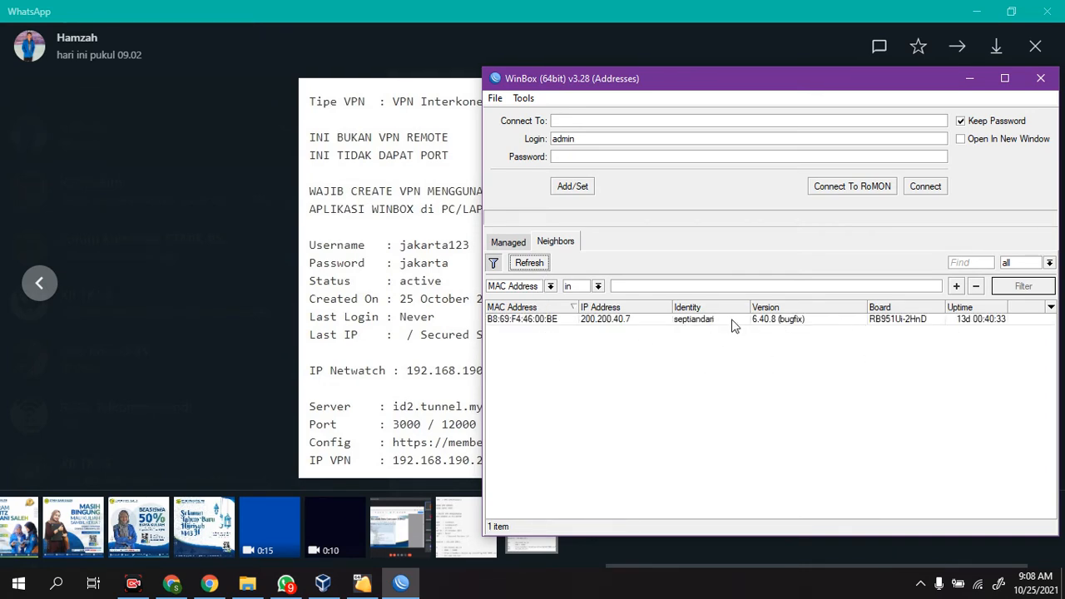
Step: Try to connect to the router at 200.200.40.30 as admin without specifying a port
double_click(890, 324)
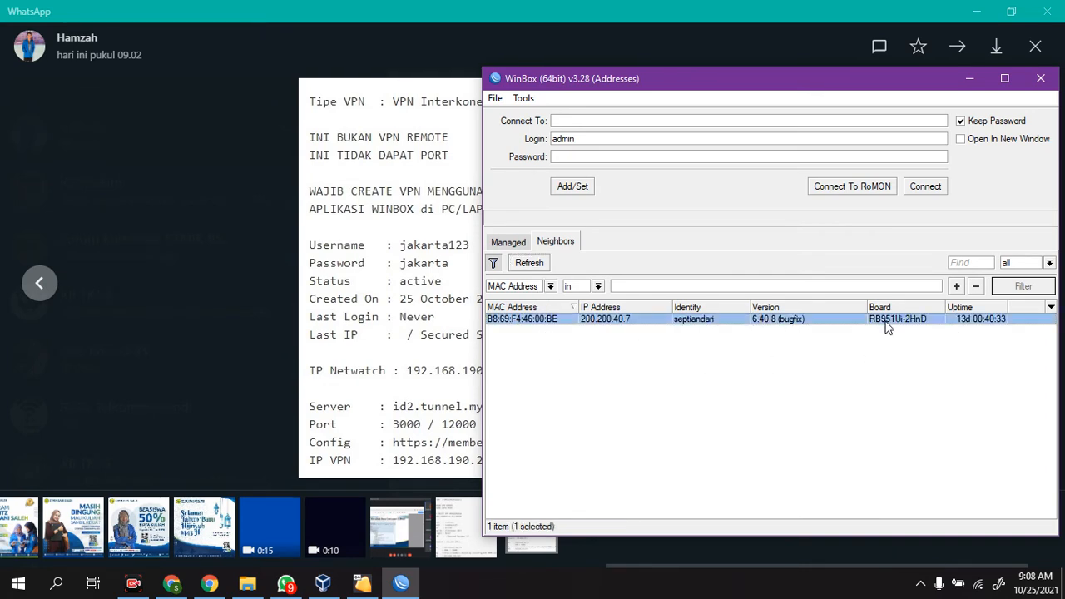
left_click_drag(617, 124, 532, 124)
left_click(643, 121)
type("30")
key("Return")
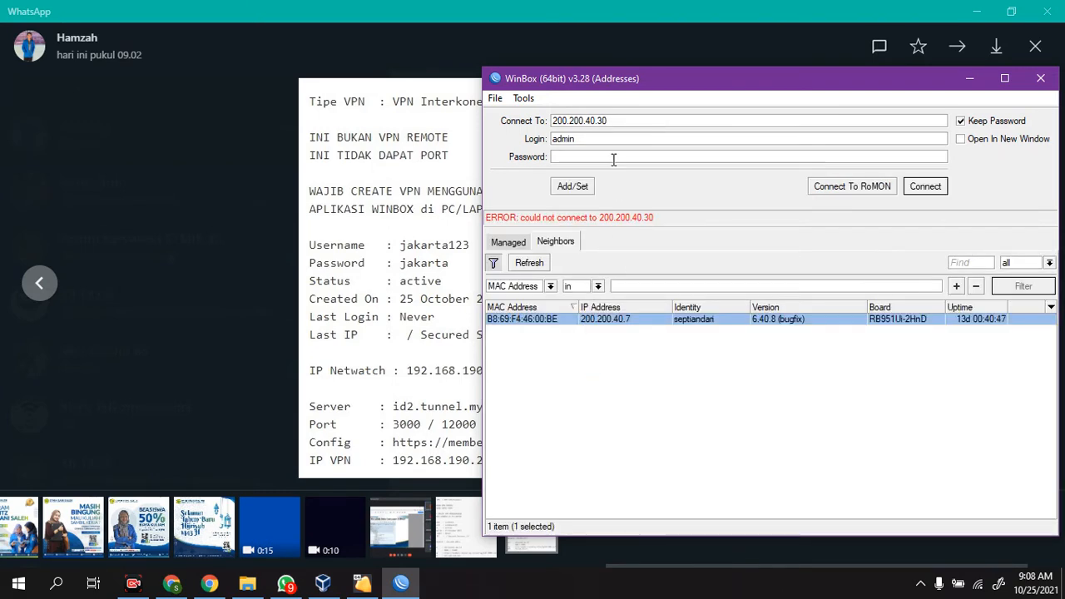
Step: Add port 766 to the connection address, making it 200.200.40.30:766, and connect to the router
type(":7")
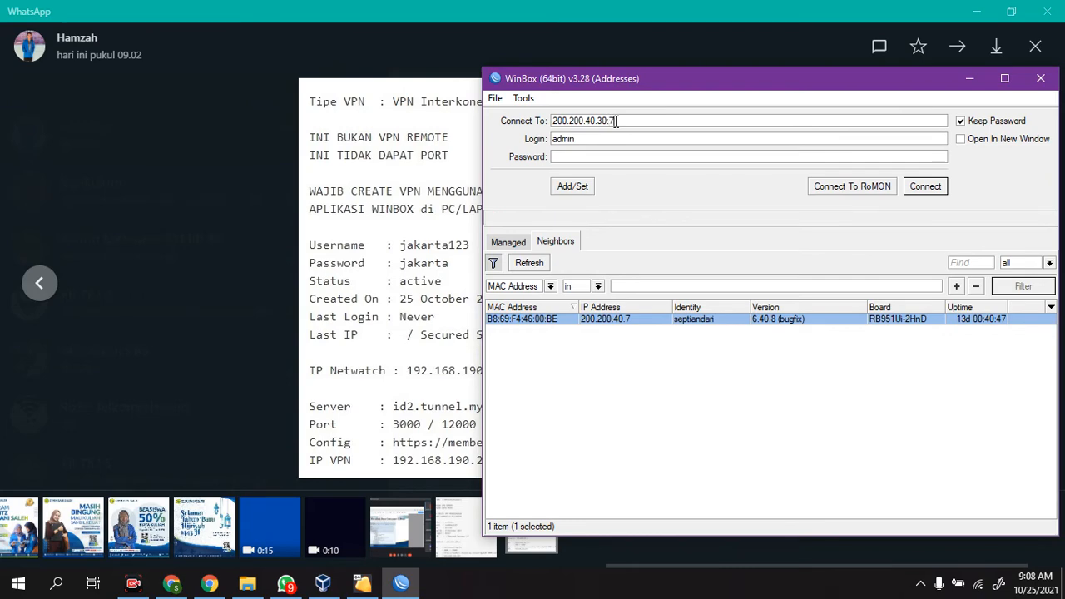
type("66")
key("Return")
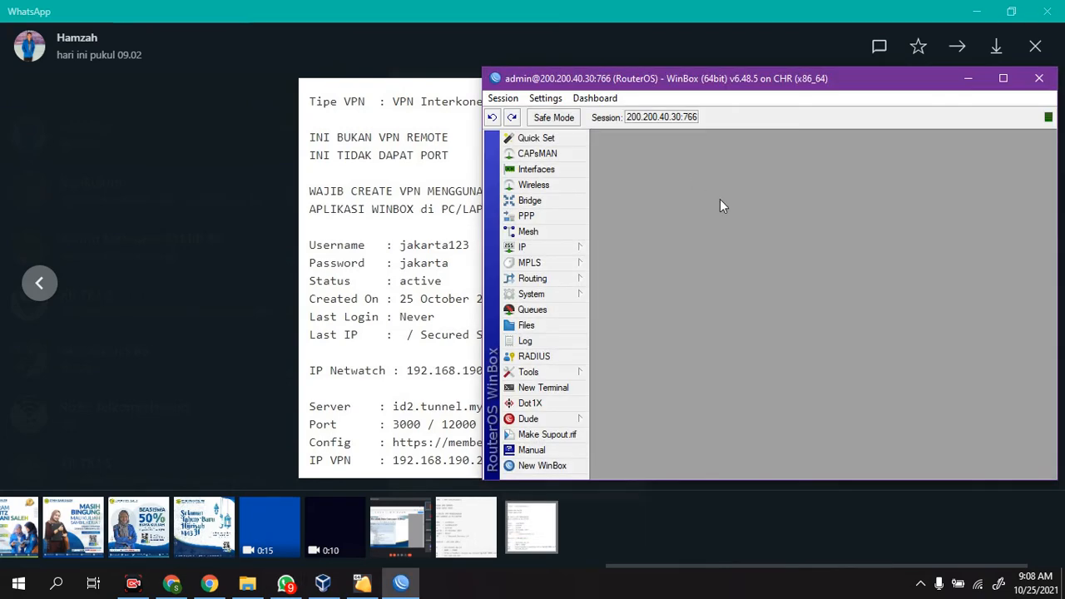
Step: Open the router's PPP interface list and check the VPN details image in WhatsApp
left_click_drag(828, 86, 687, 109)
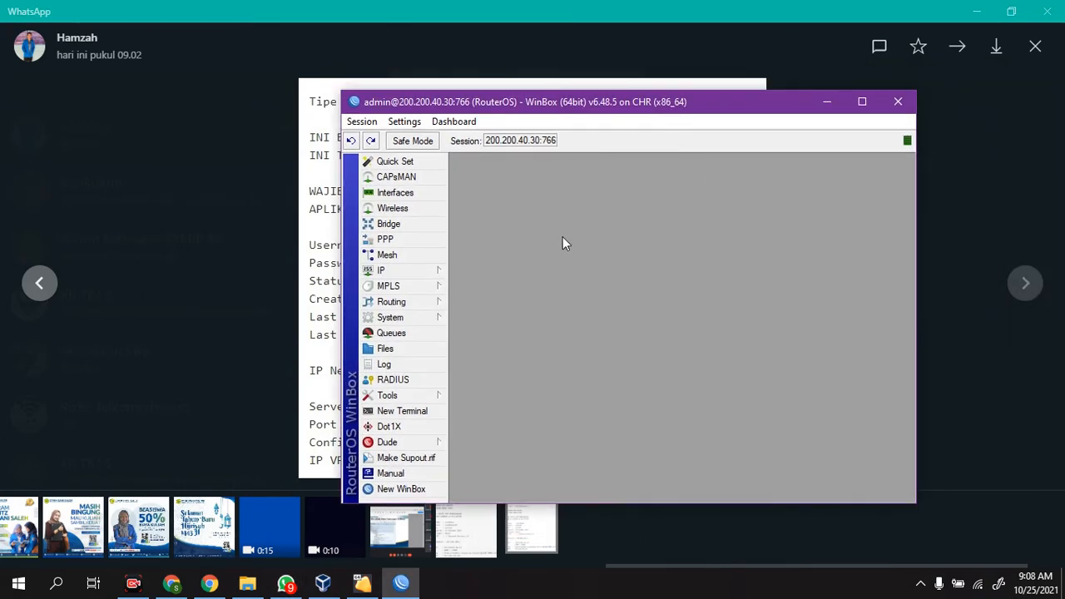
left_click(398, 239)
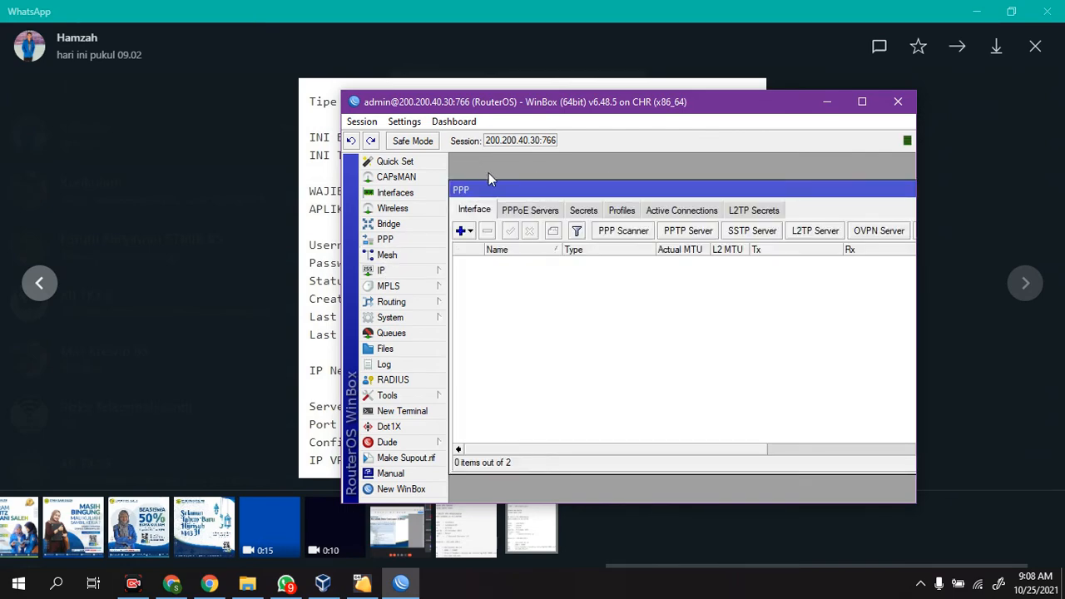
left_click(324, 160)
left_click(407, 203)
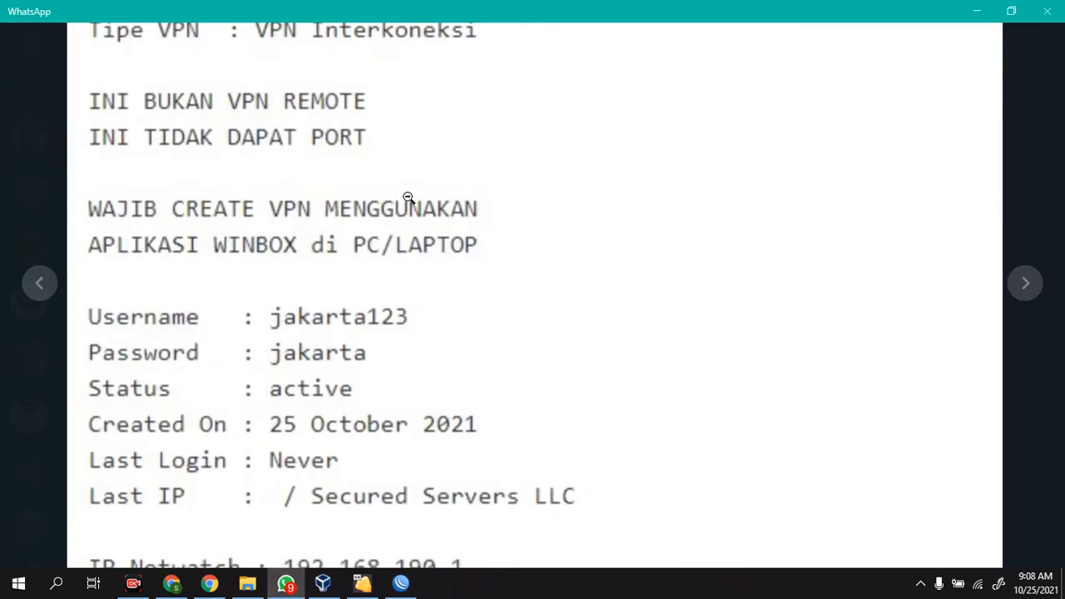
left_click(388, 316)
key("alt+Tab")
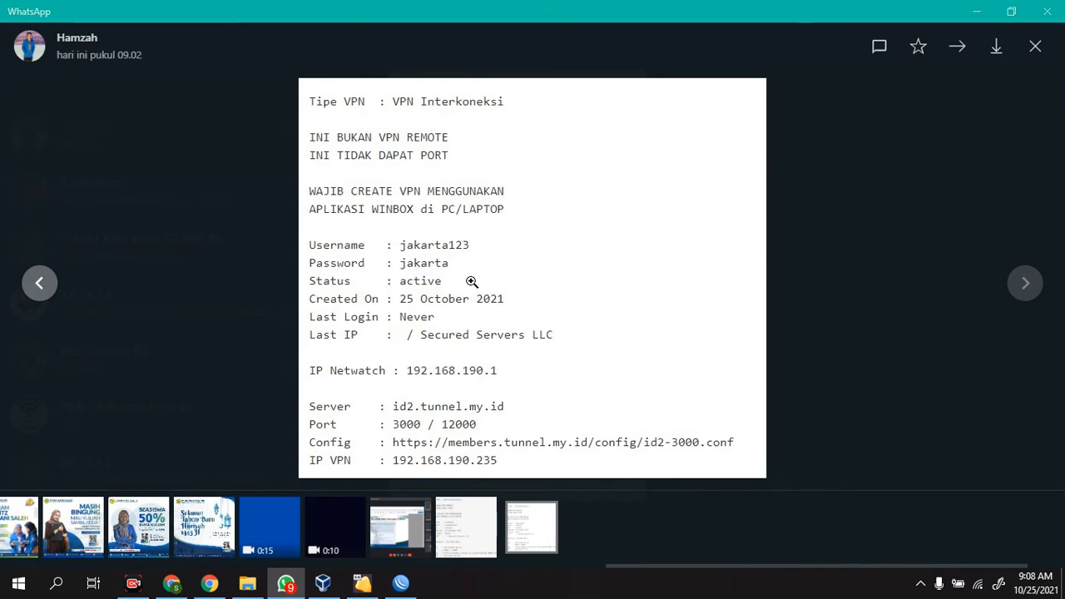
Step: Start a new OVPN Client interface and set its dial-out server address to id2.tunnel.my.id
left_click(470, 231)
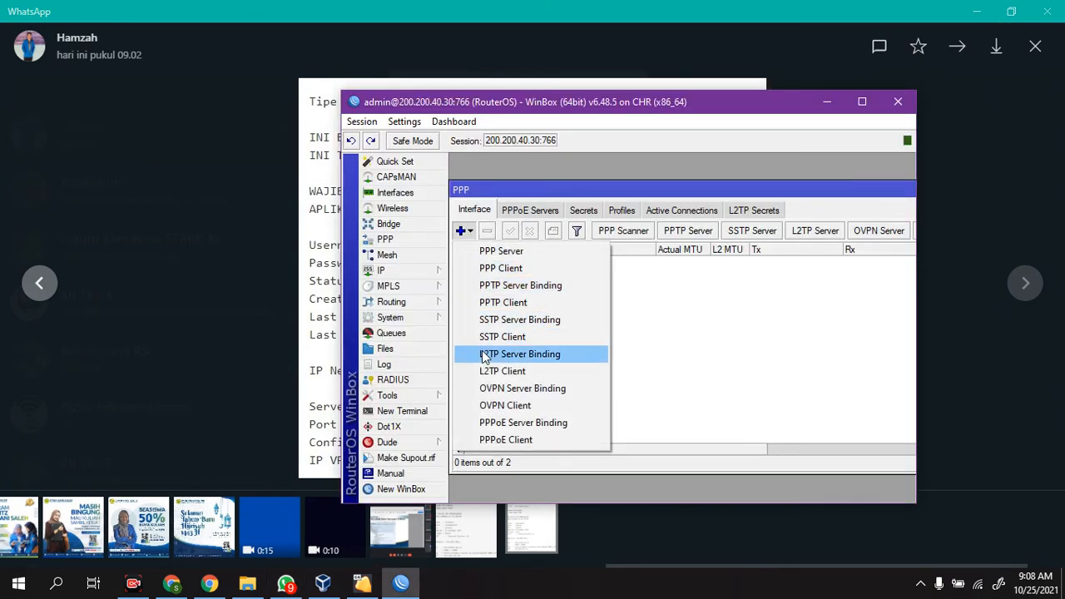
left_click(485, 405)
left_click(570, 183)
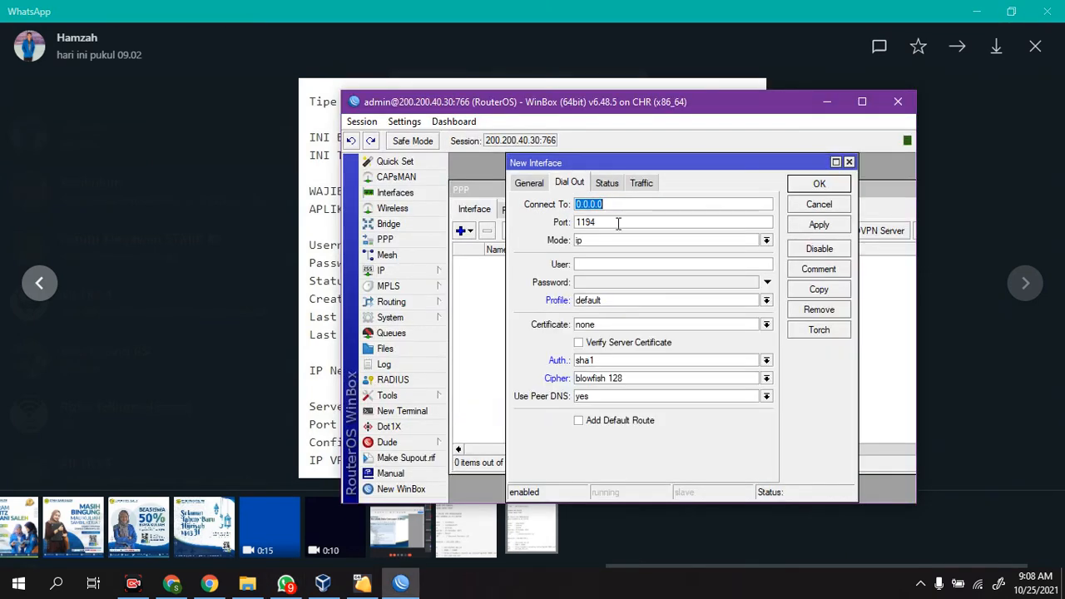
type("iakart")
key("BackSpace")
key("BackSpace")
key("BackSpace")
key("BackSpace")
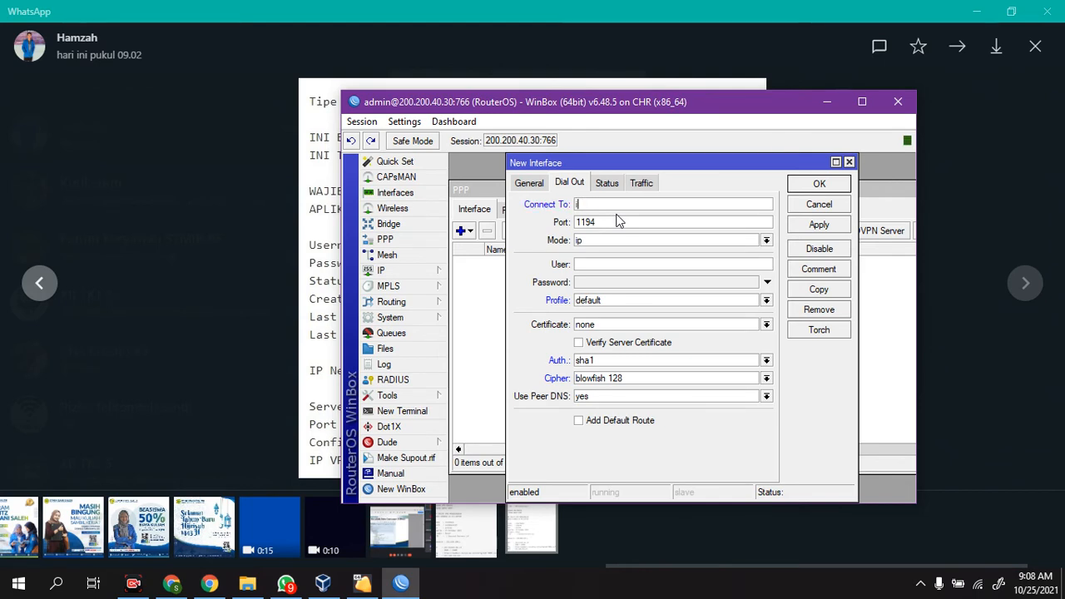
type("d2.tunnel.")
Step: Check the port in the WhatsApp VPN details and set the OVPN client's port to 3000
left_click_drag(606, 223, 574, 224)
type("1000")
left_click(310, 240)
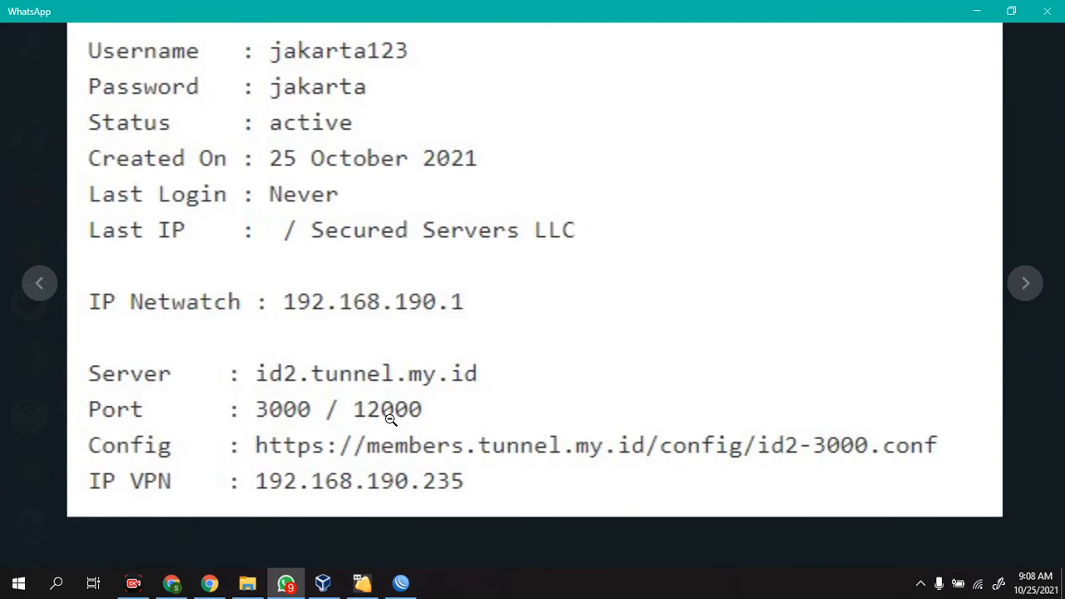
left_click(390, 420)
left_click(401, 582)
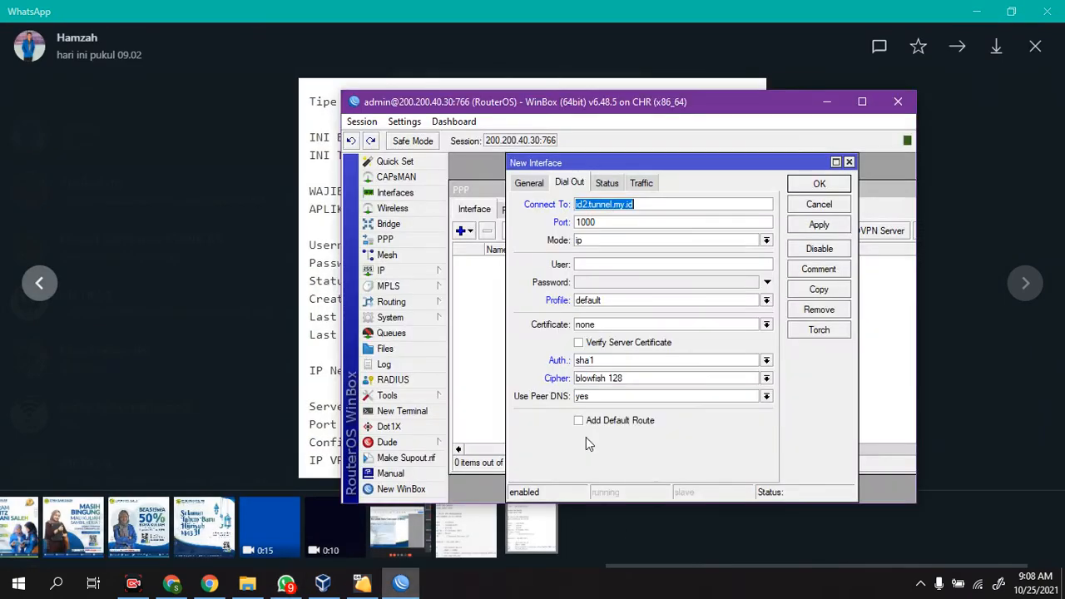
double_click(639, 223)
type("30")
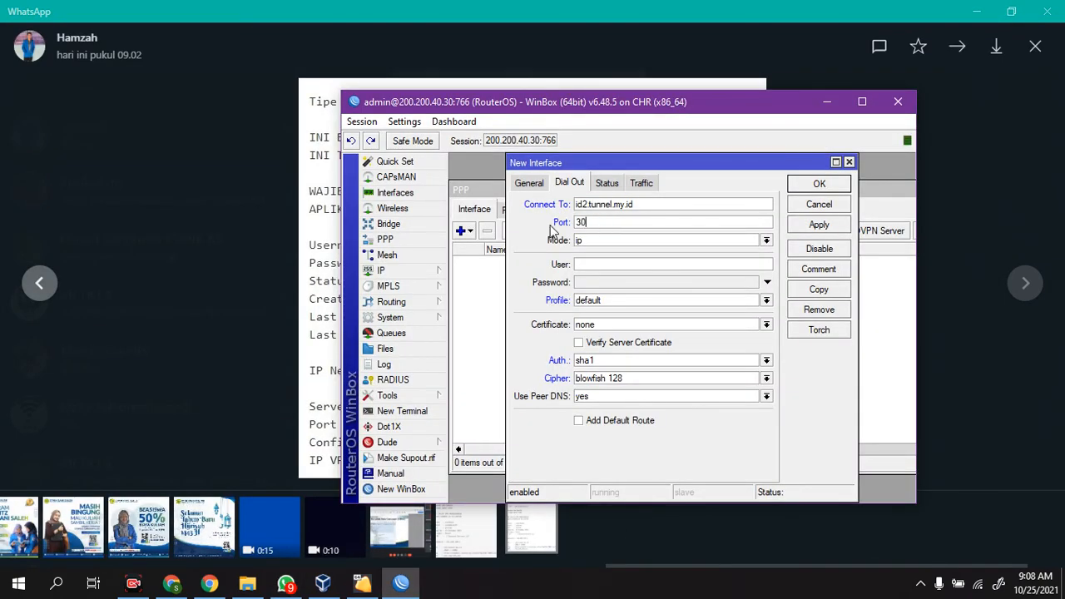
Step: Set the OVPN client's mode to ethernet
left_click(588, 240)
left_click(599, 262)
left_click(597, 265)
Step: Check the credentials in the WhatsApp VPN details, set the OVPN client's user to jakarta123 and enter the VPN account password
left_click(331, 315)
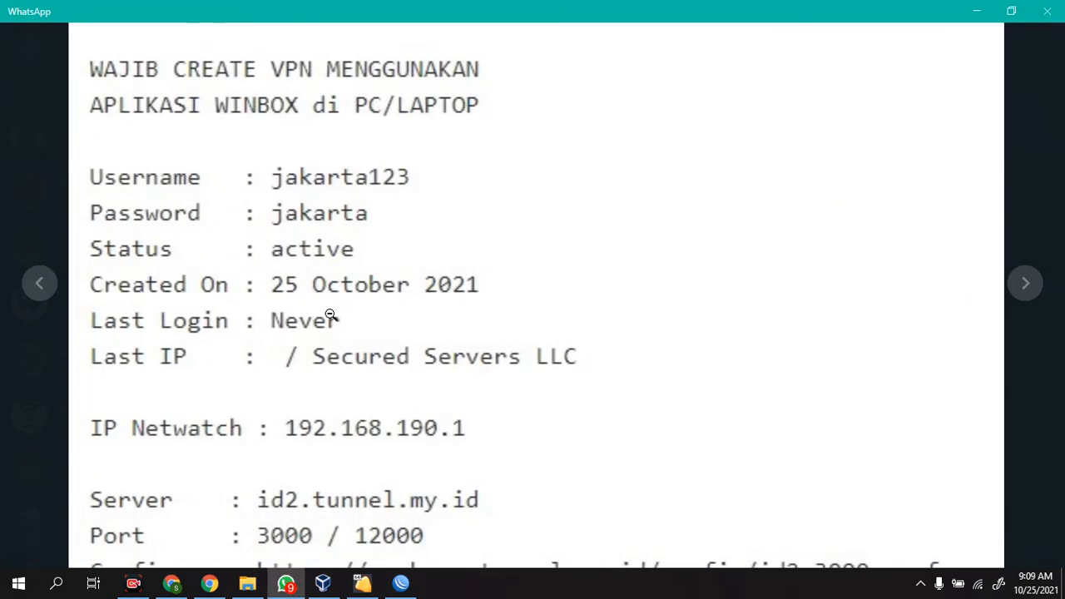
left_click(331, 314)
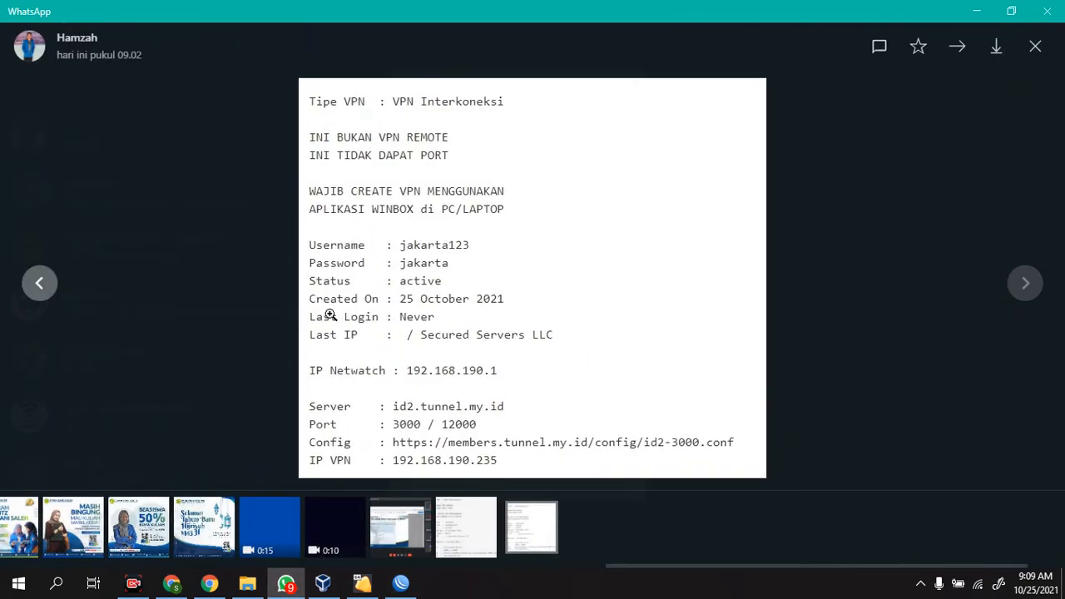
key("alt+Tab")
left_click(617, 264)
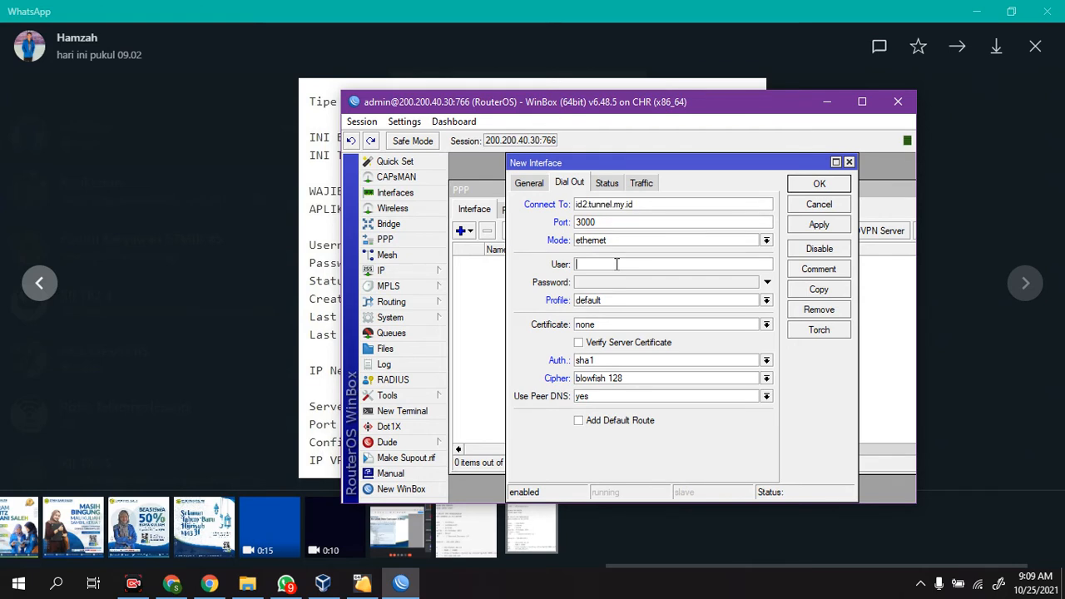
type("jar")
type("kar")
type("ta123")
key("Tab")
type("***")
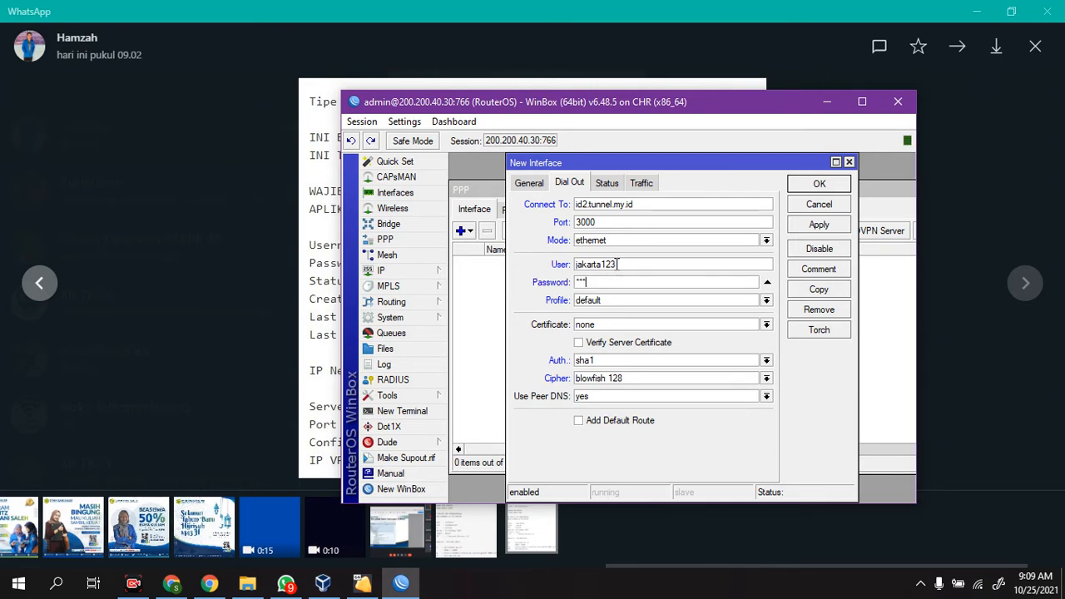
key("BackSpace")
Step: Set the OVPN client's profile to default-encryption and save the new interface
left_click(599, 301)
left_click(607, 323)
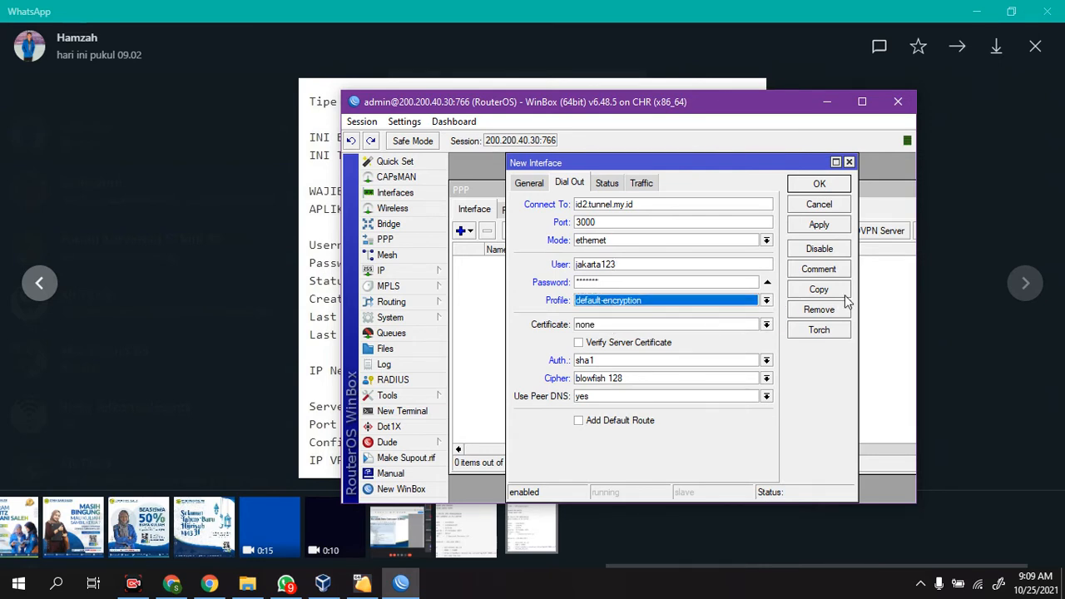
left_click(835, 226)
left_click(819, 183)
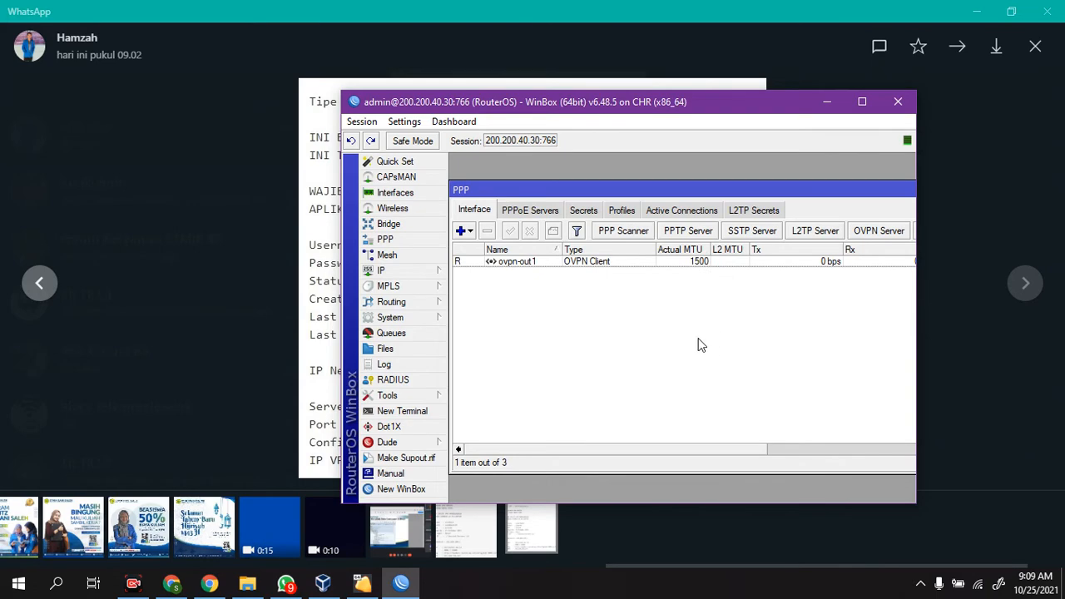
Step: Open a terminal on the router and print the entries in its ip address menu
left_click(391, 411)
type("ip address")
key("Return")
type("p")
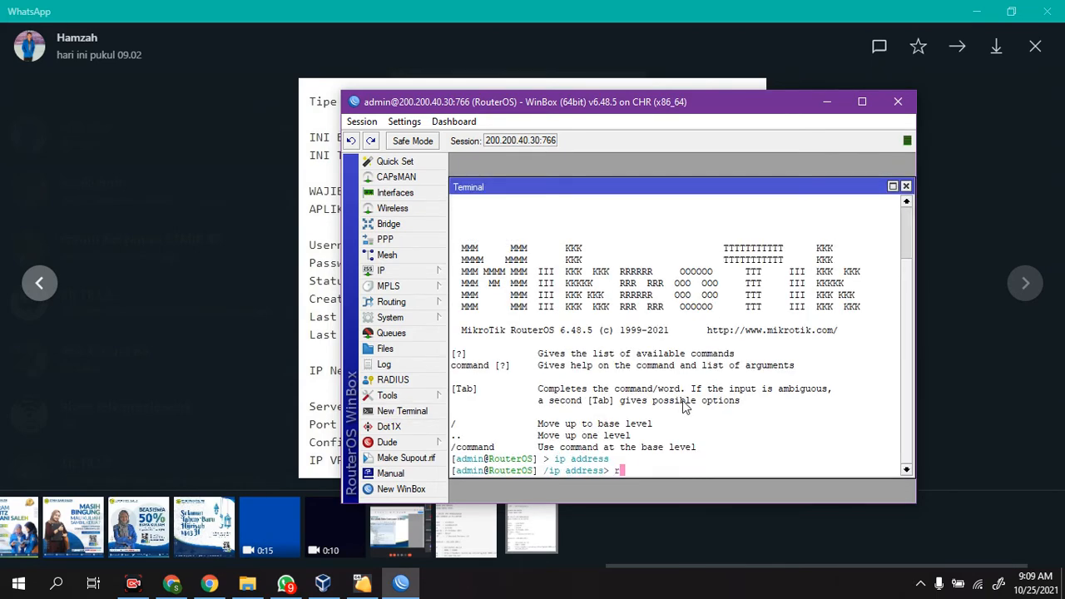
type("r")
key("Return")
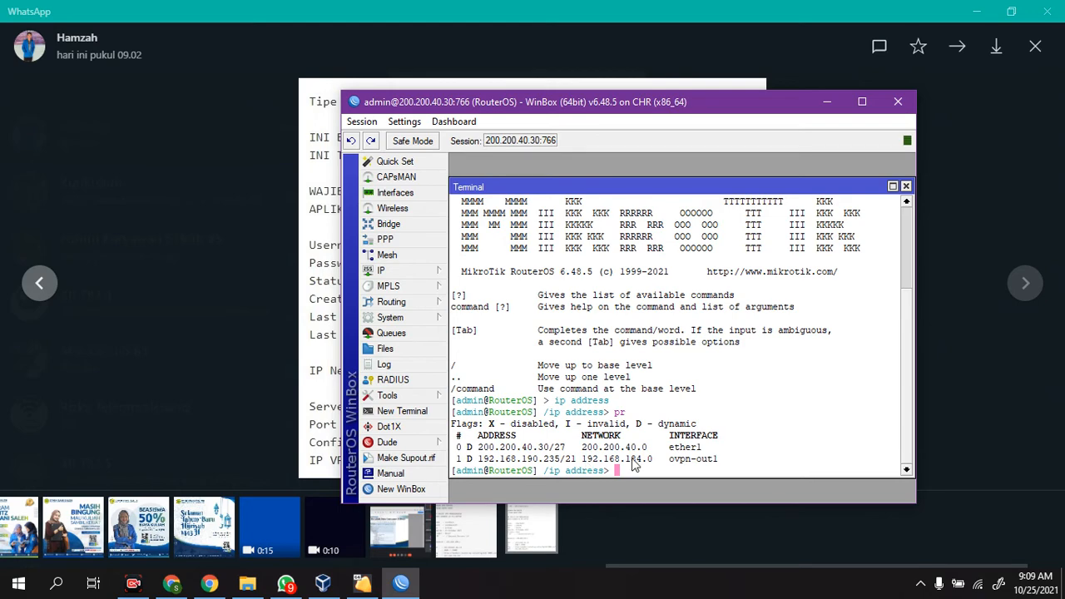
Step: View the router's address list and interface list, and return to the terminal
left_click(382, 271)
left_click(503, 218)
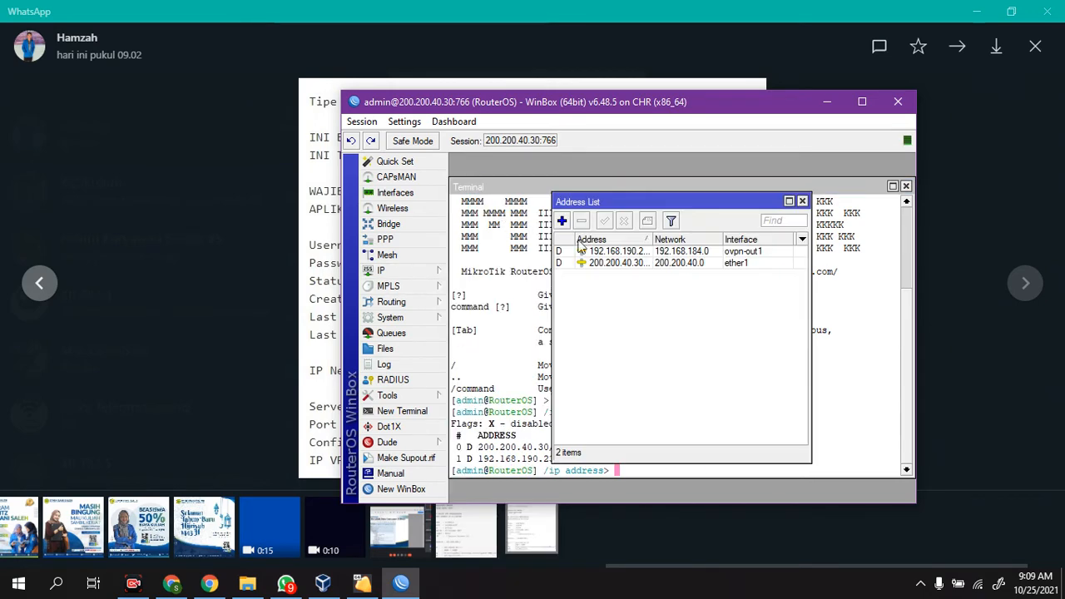
left_click(396, 192)
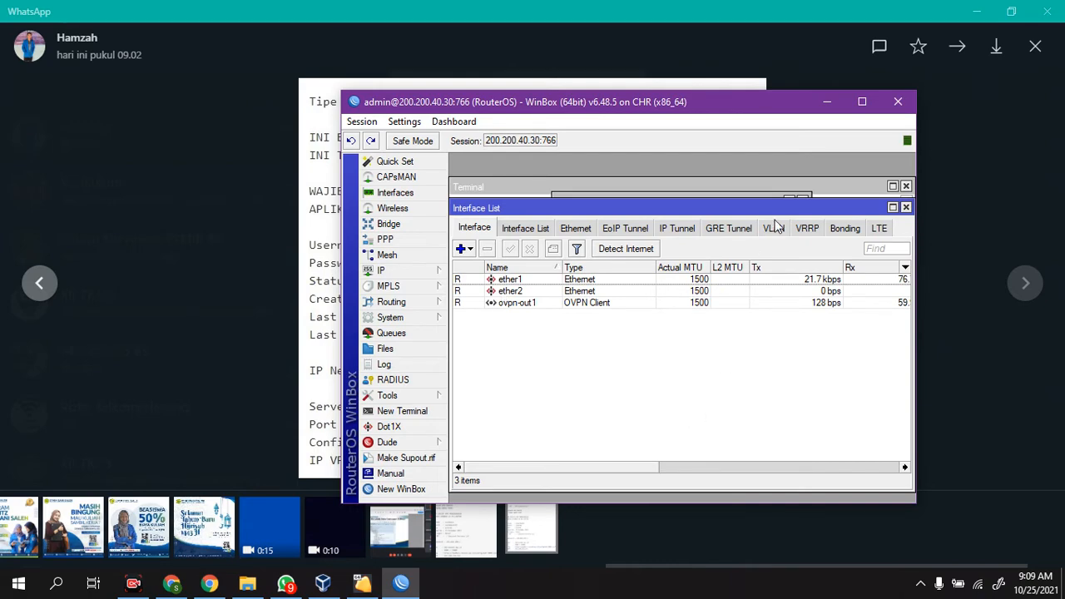
left_click(907, 207)
left_click(685, 472)
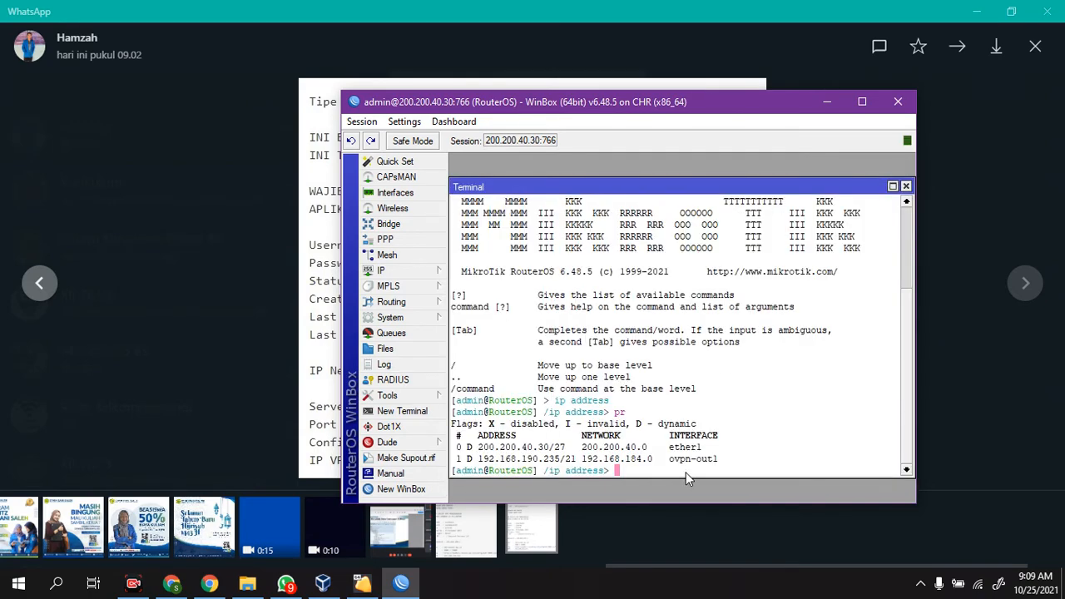
Step: Add the IP address 100.100.45.1/27 to interface ether2 from the terminal
type("..")
key("Return")
type("address")
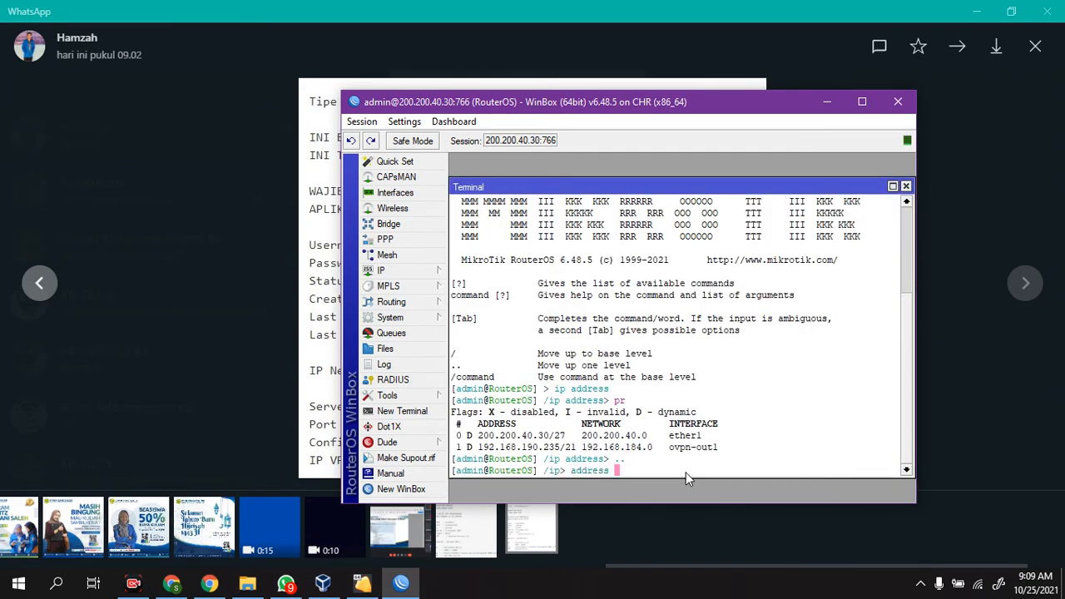
key("Return")
type("add")
key("Return")
type("100.100.1")
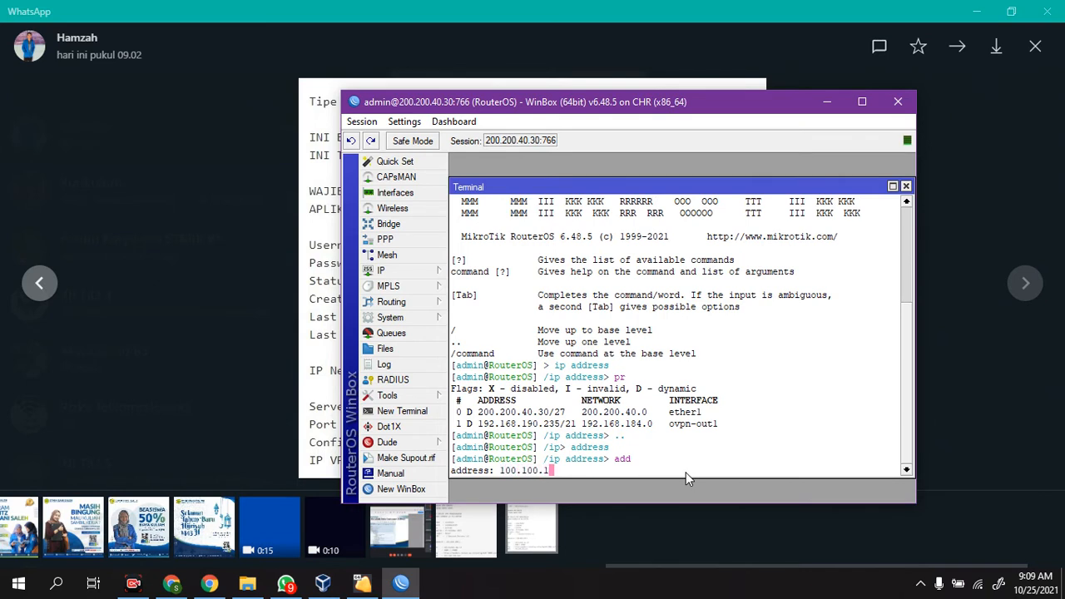
key("BackSpace")
type("45.1/27")
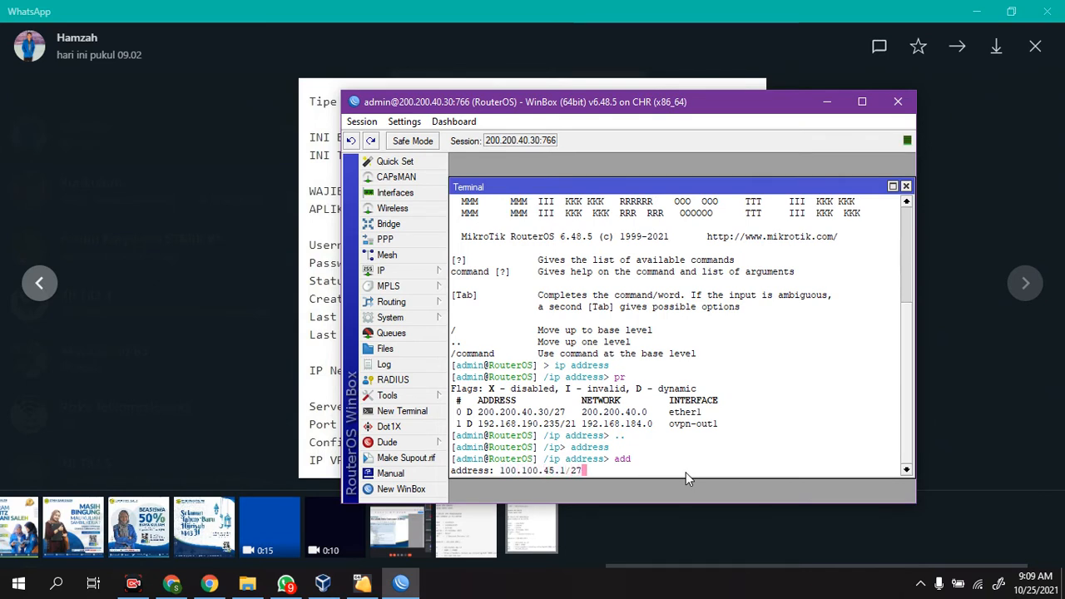
key("Return")
type("ether2")
key("Return")
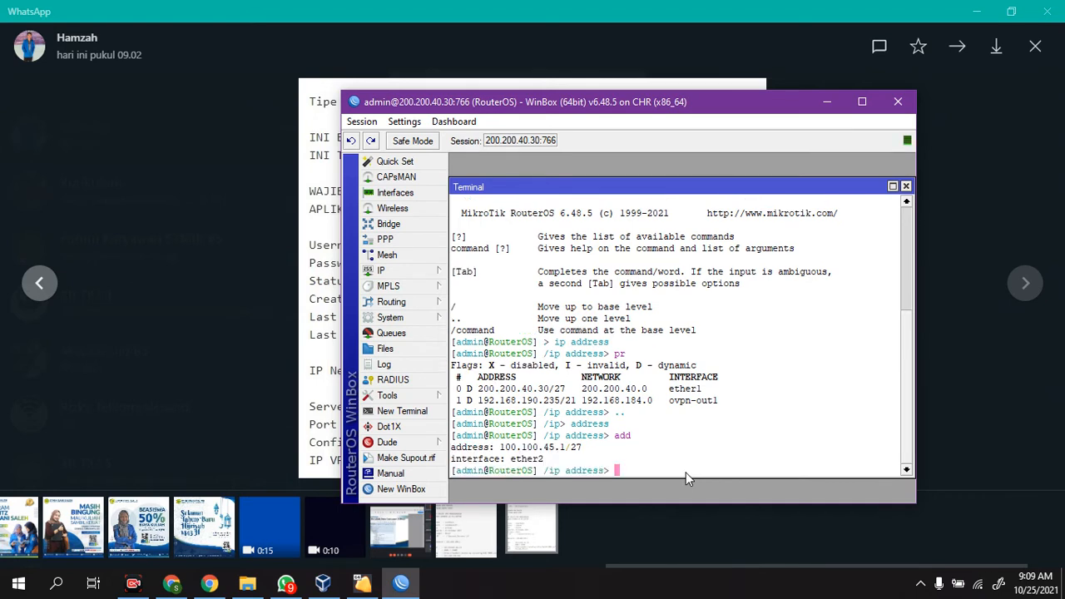
Step: Add a firewall NAT rule with chain srcnat and action masquerade from the terminal's ip level
type("..")
key("Return")
type("fi")
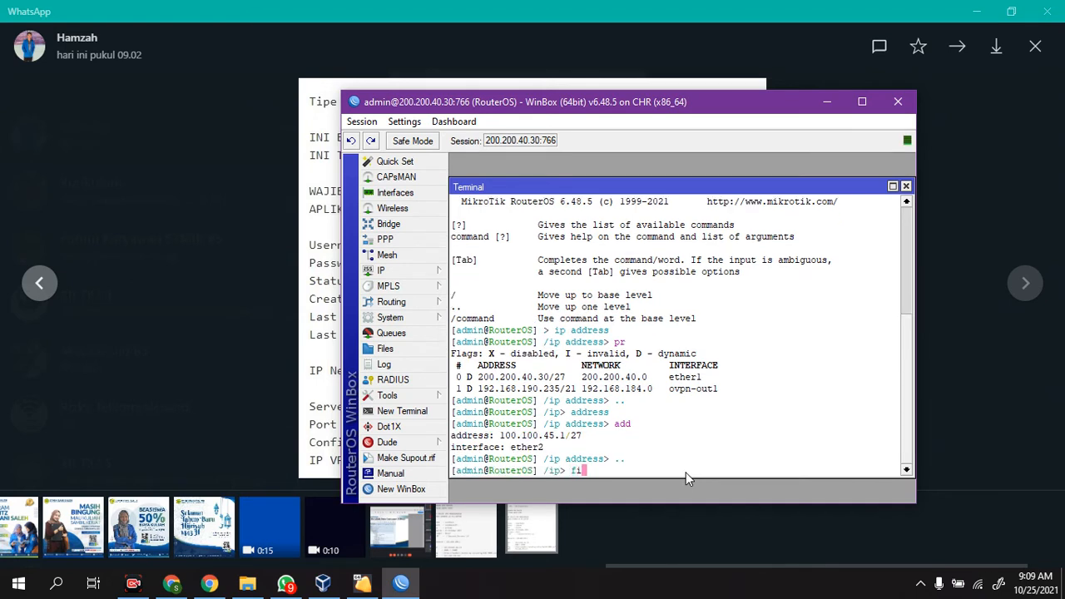
type("rewall nat add chain=srcnat action=masquerade")
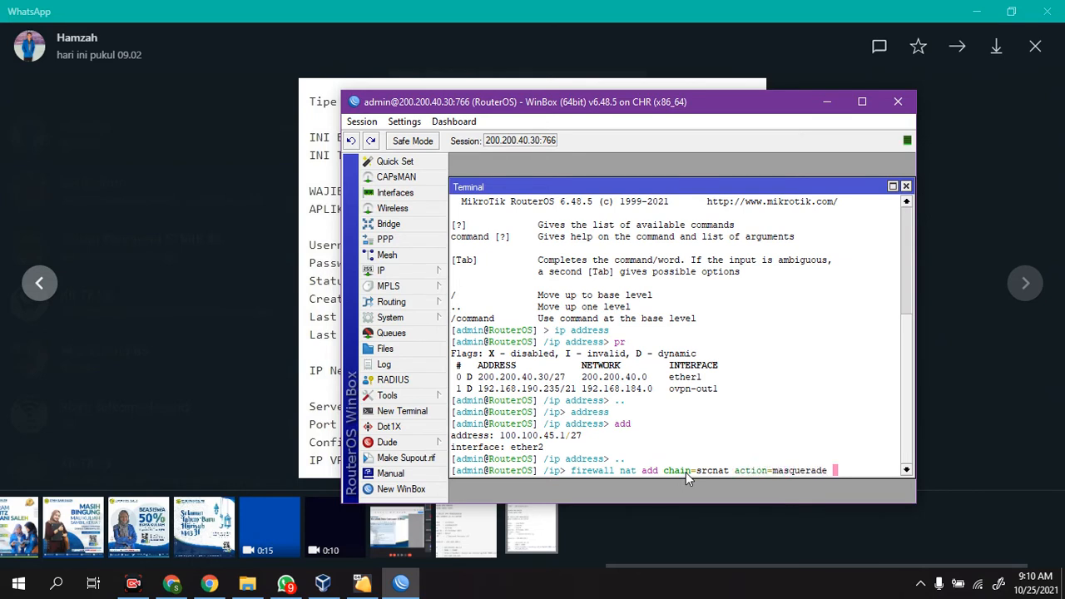
key("Return")
Step: Run the DHCP server setup on ether2, accepting the suggested network, gateway, address pool, DNS servers and lease time
type("dhcp-server")
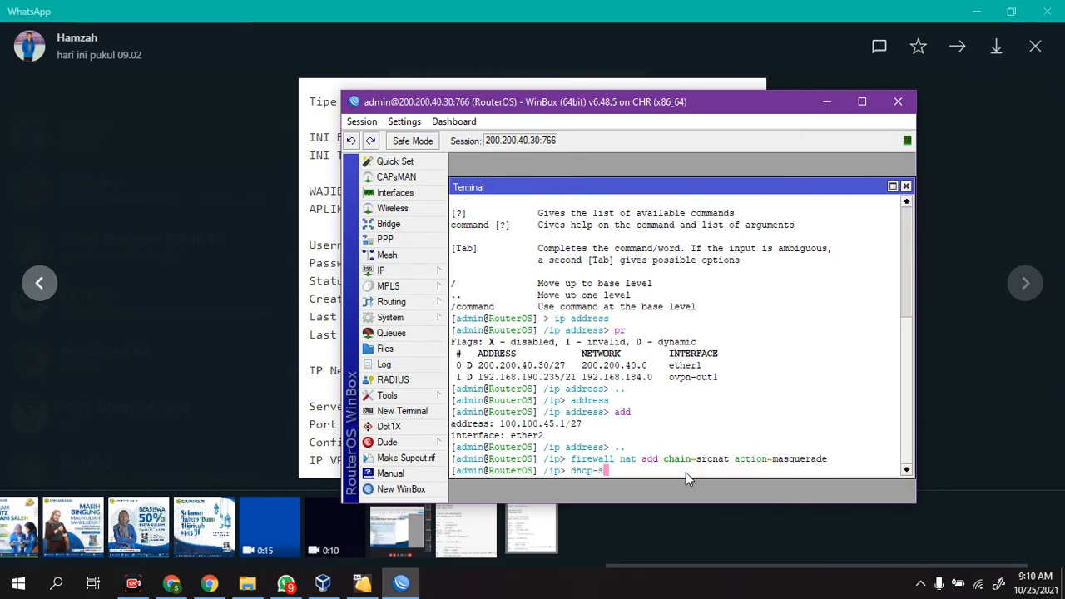
key("Return")
type("setup")
key("Return")
type("ether2")
key("Return")
key("Return")
key("Return")
key("Return")
key("Return")
key("Return")
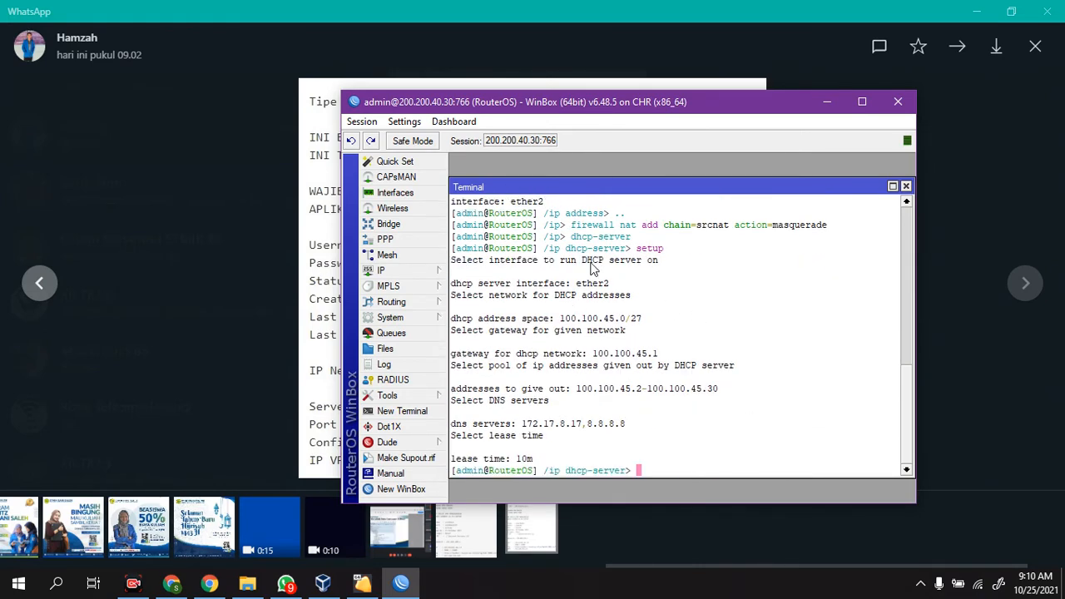
Step: Minimise WhatsApp and look at the virtual machine list in VirtualBox Manager
left_click(976, 11)
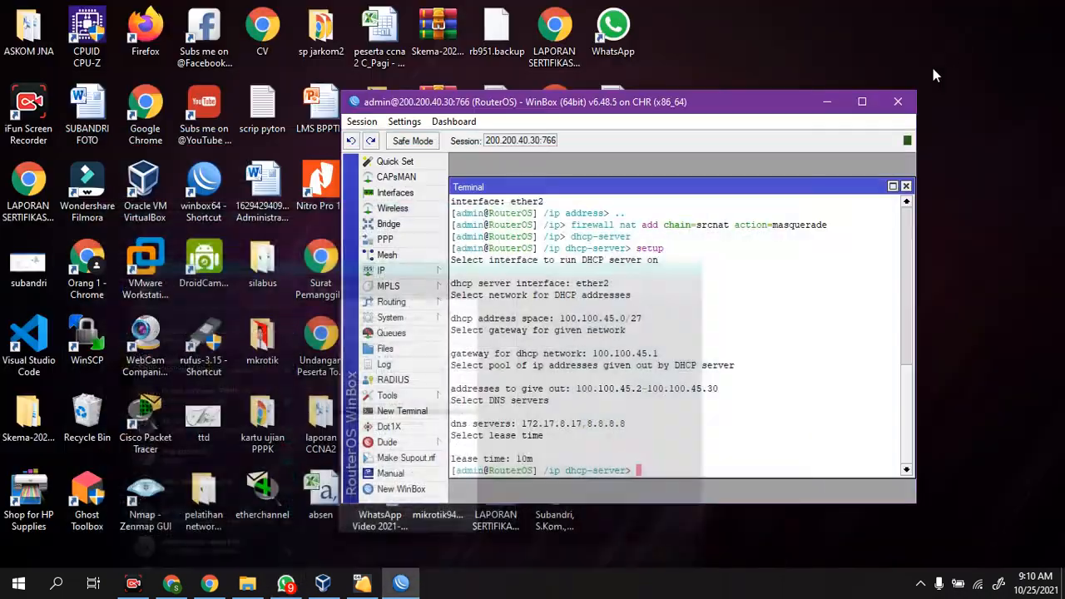
left_click_drag(645, 109, 539, 64)
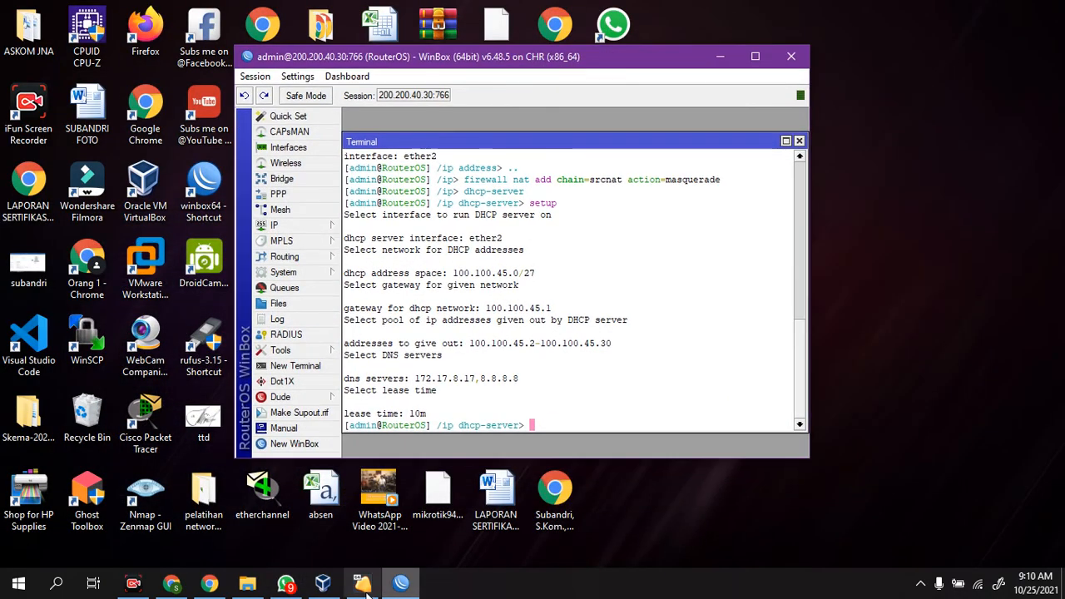
left_click(323, 583)
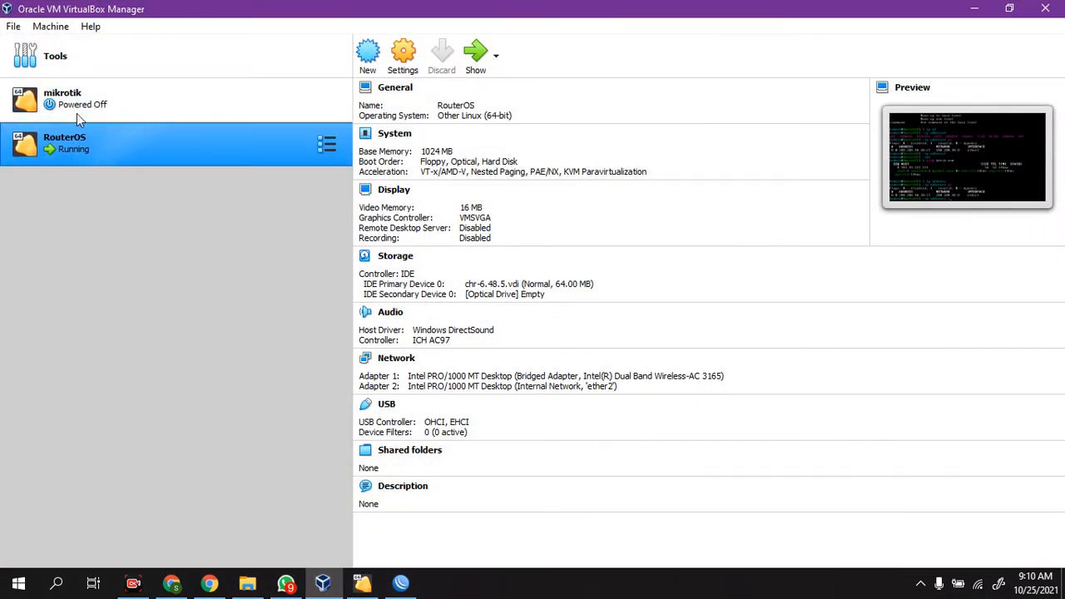
left_click(974, 10)
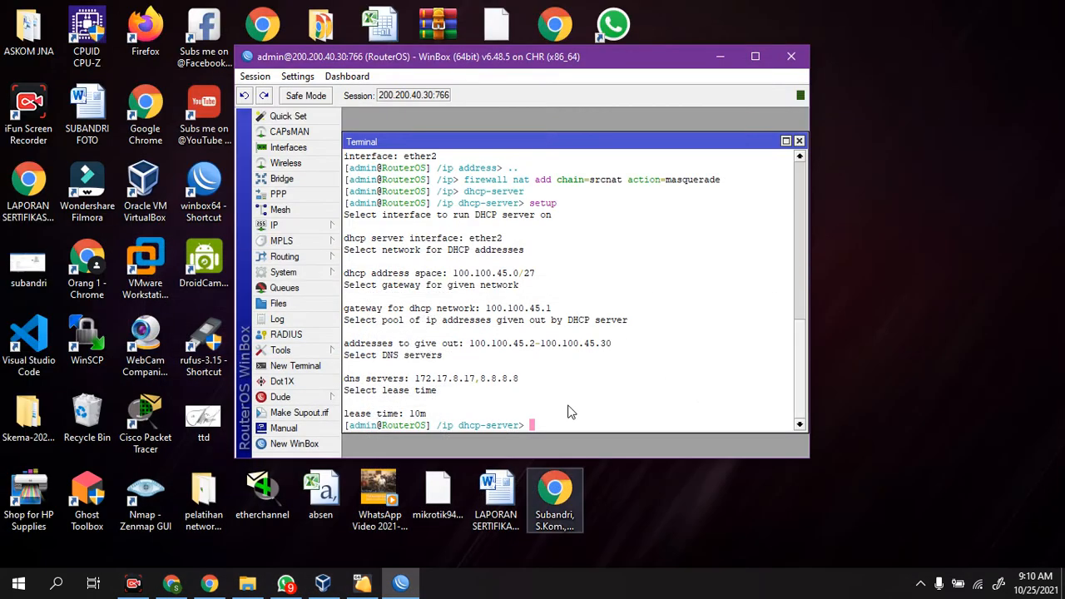
Step: Return the terminal to the base level and set the router's system identity name to jakarta
type("..")
key("Return")
type("..")
key("Return")
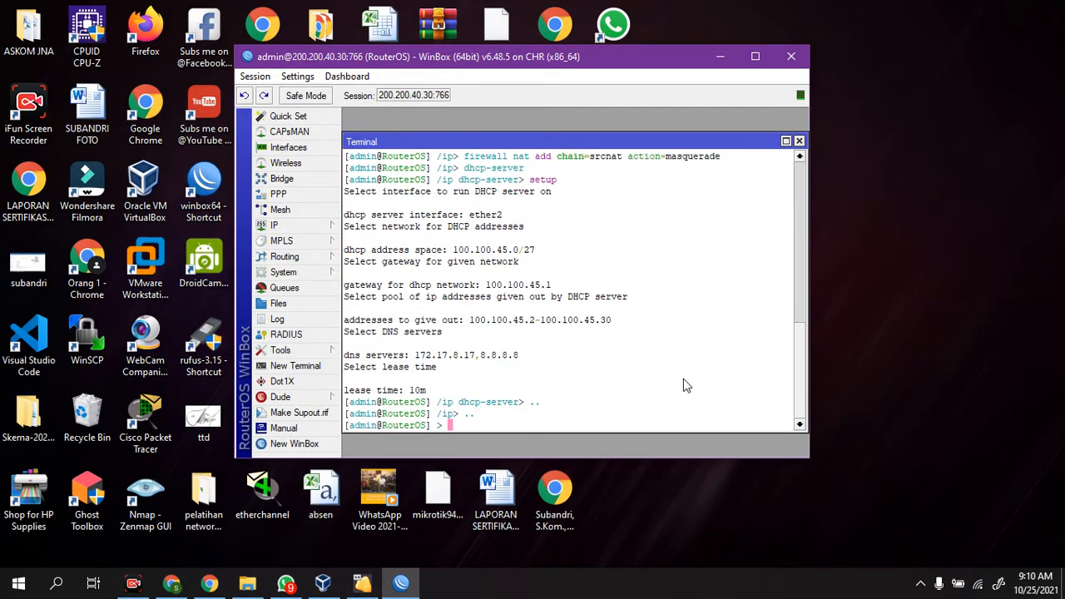
left_click_drag(545, 60, 682, 85)
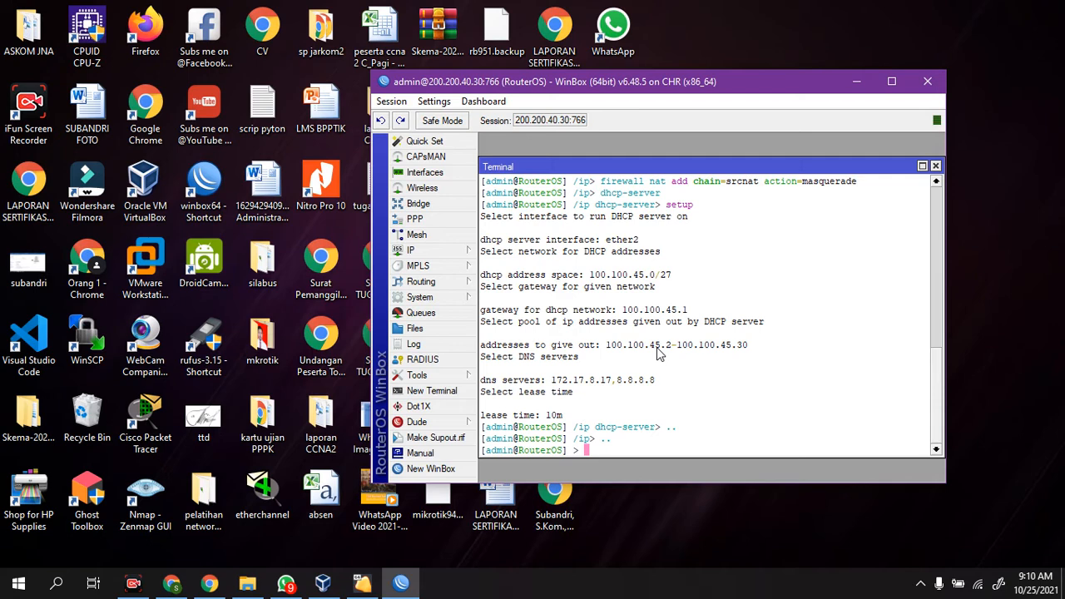
type("user")
key("BackSpace")
key("BackSpace")
key("BackSpace")
key("BackSpace")
key("BackSpace")
type("system identity set ")
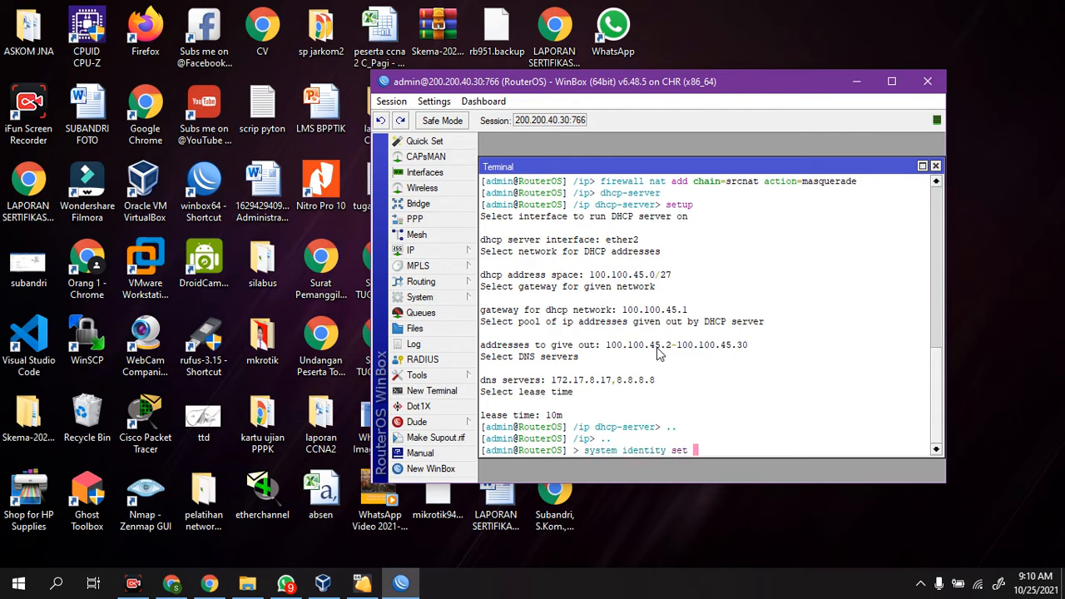
type("name=jakarta")
key("Return")
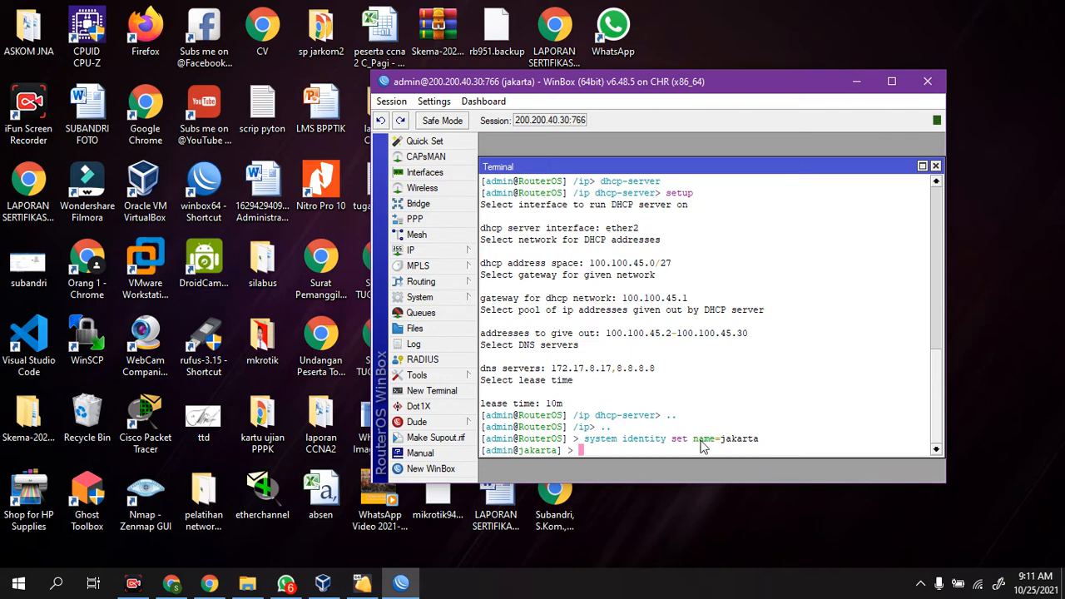
Step: Print the jakarta router's IP addresses in the terminal, checking its ether1, ovpn-out1 and ether2 networks
type("ip address")
key("Return")
type("pr")
key("Return")
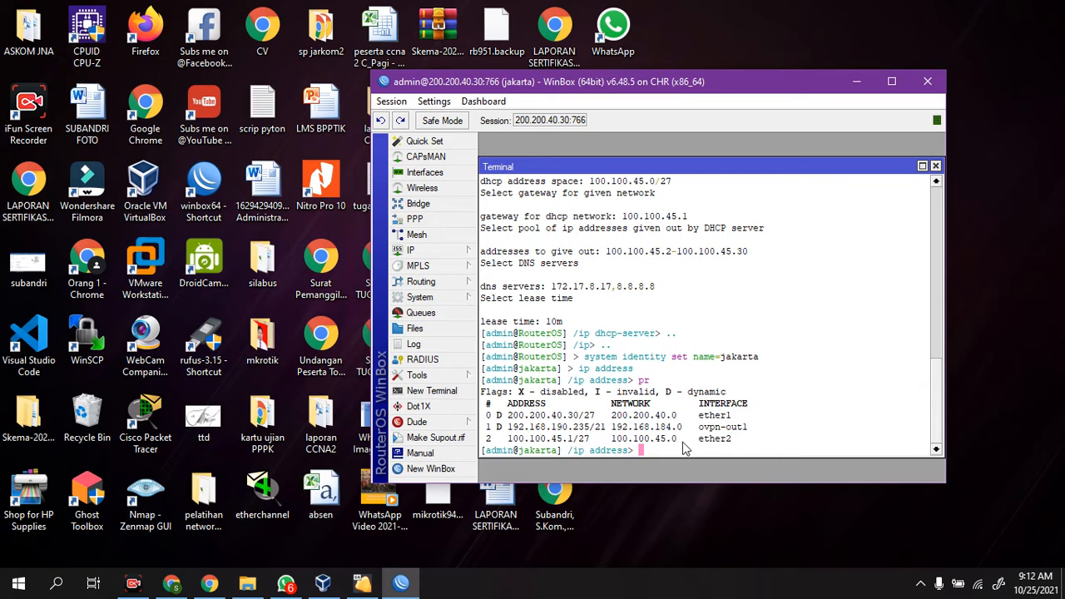
Step: Return to the base level and ping 192.168.190.195 over the VPN tunnel, stopping after a few replies
type("/")
key("Return")
type("pi")
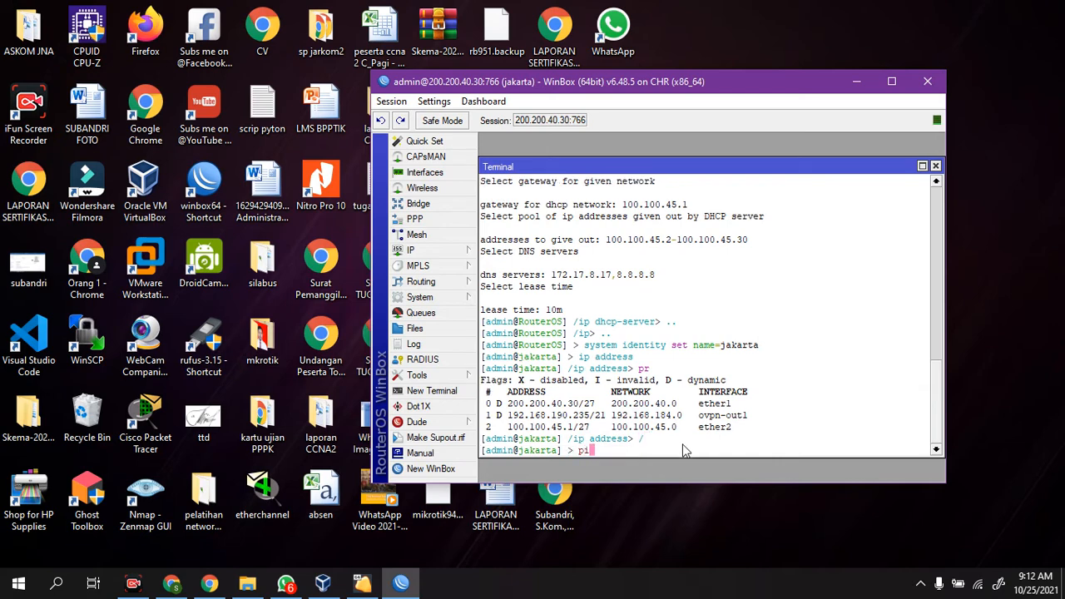
type("ng 192.168.190.135")
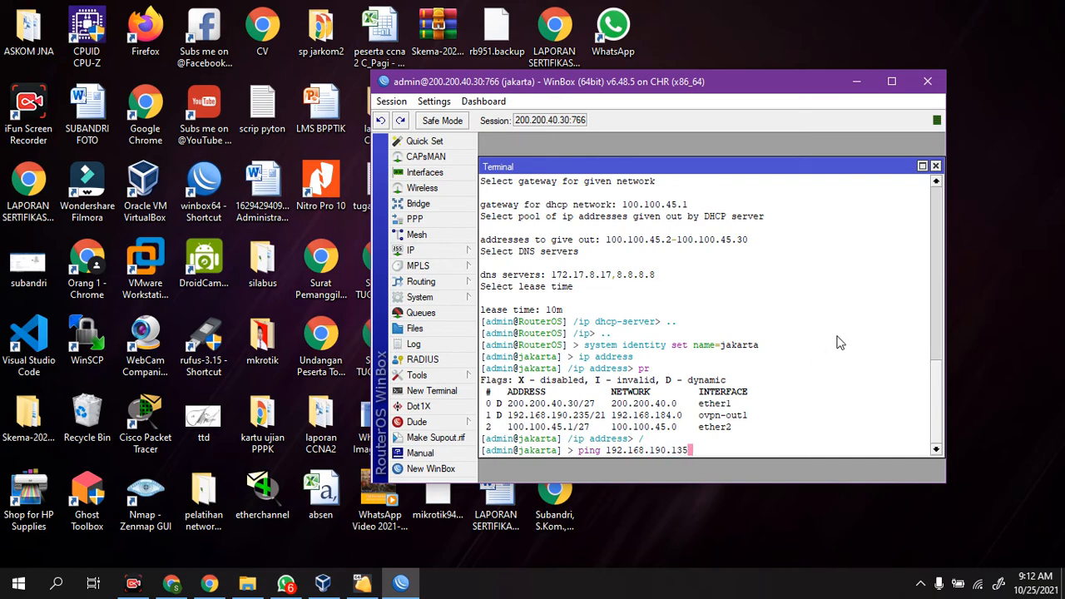
key("BackSpace")
type("95")
key("Return")
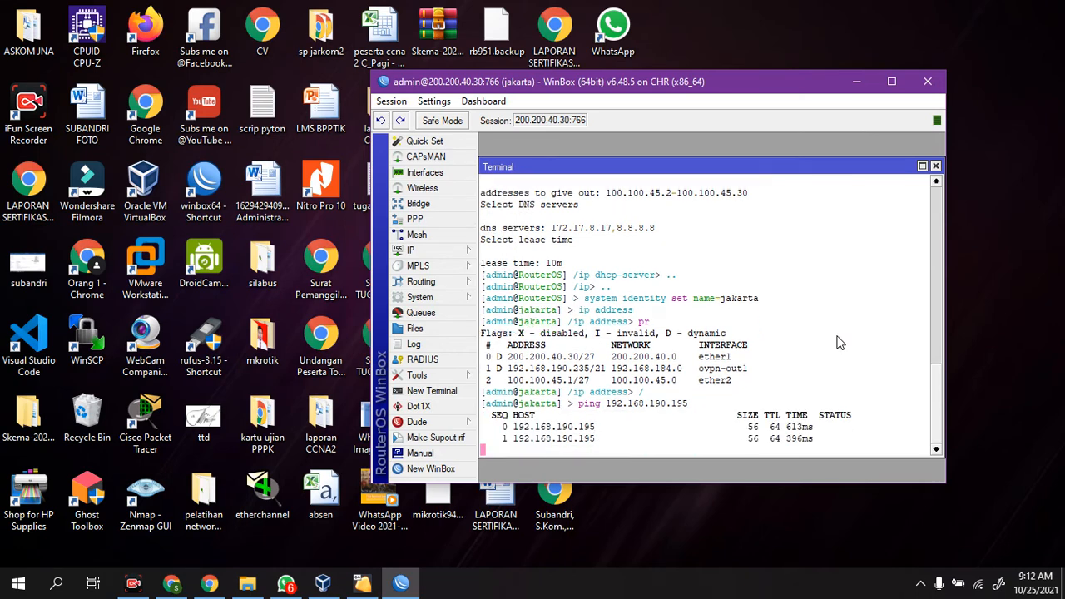
key("ctrl+c")
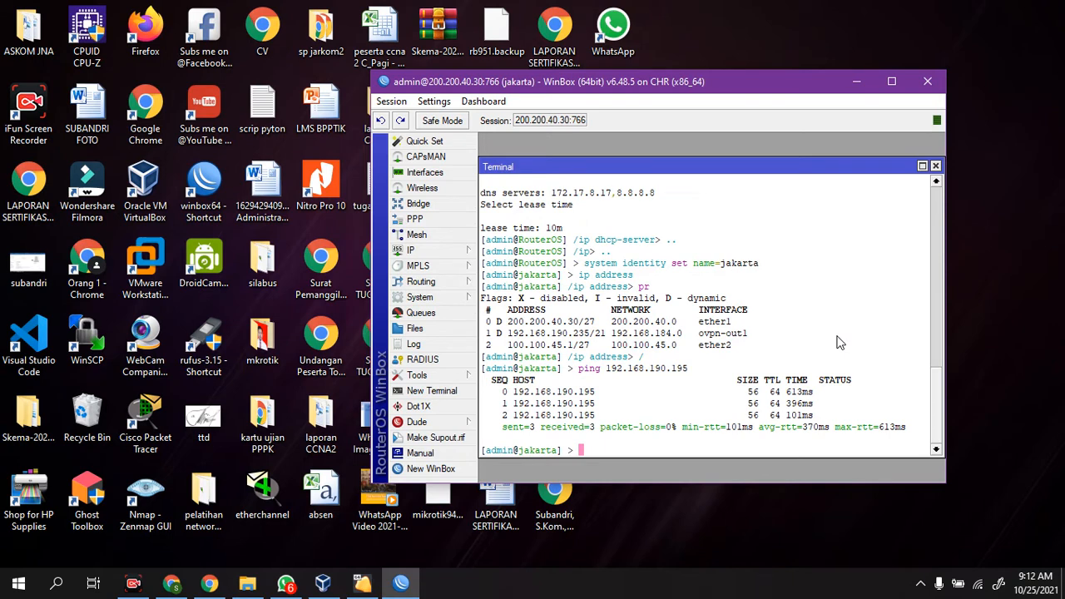
Step: Add the VPN network 192.168.184.0/21 to OSPF routing in the backbone area from the terminal
type("routing ospf ")
type("na")
key("BackSpace")
key("BackSpace")
type("network ")
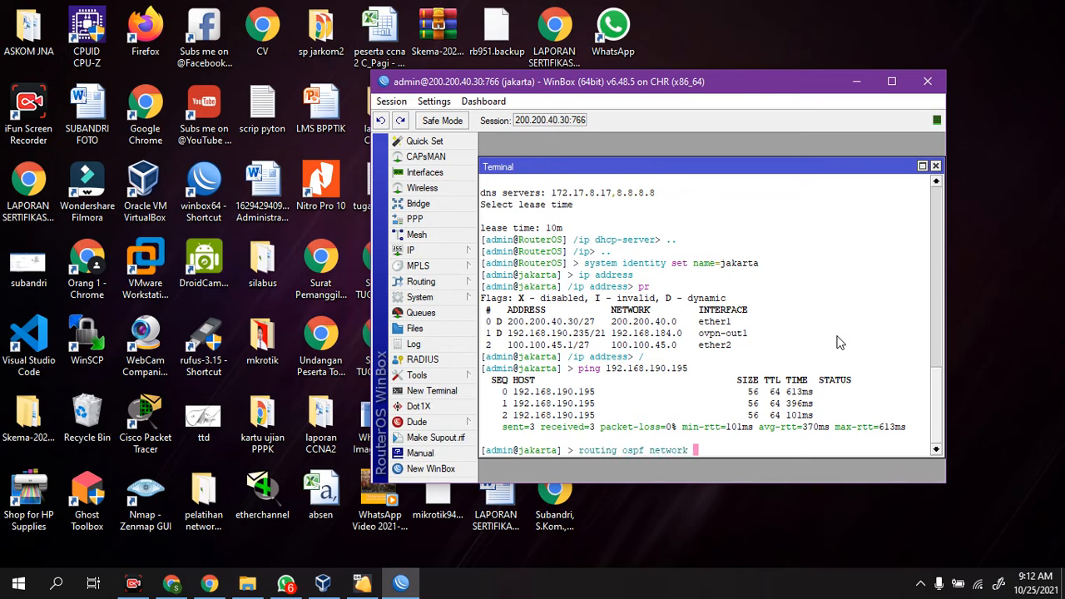
type("add nam")
key("BackSpace")
key("BackSpace")
key("BackSpace")
type("net")
key("Tab")
type("192.168.")
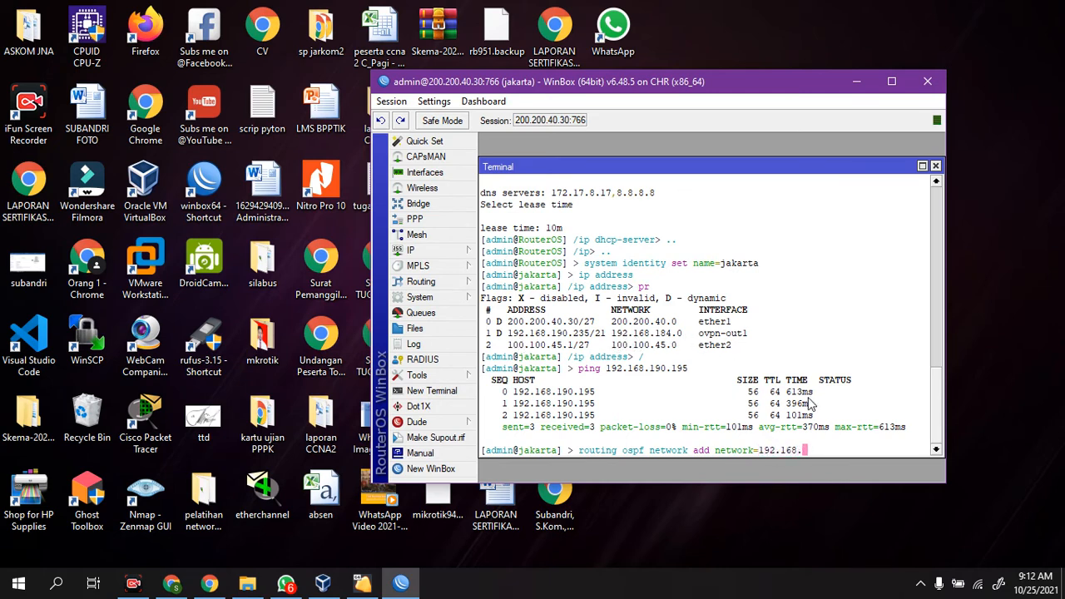
type("184.0/21")
type("area=backbone")
key("Return")
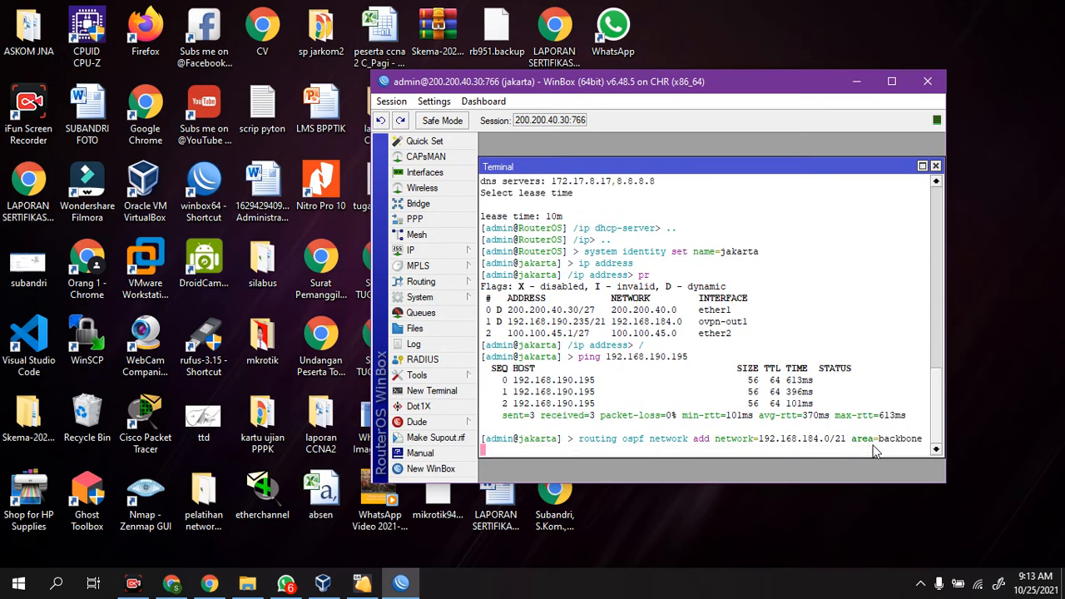
Step: Reuse the previous terminal command to add network 200.200.40.0/27 to OSPF in the backbone area
key("Up")
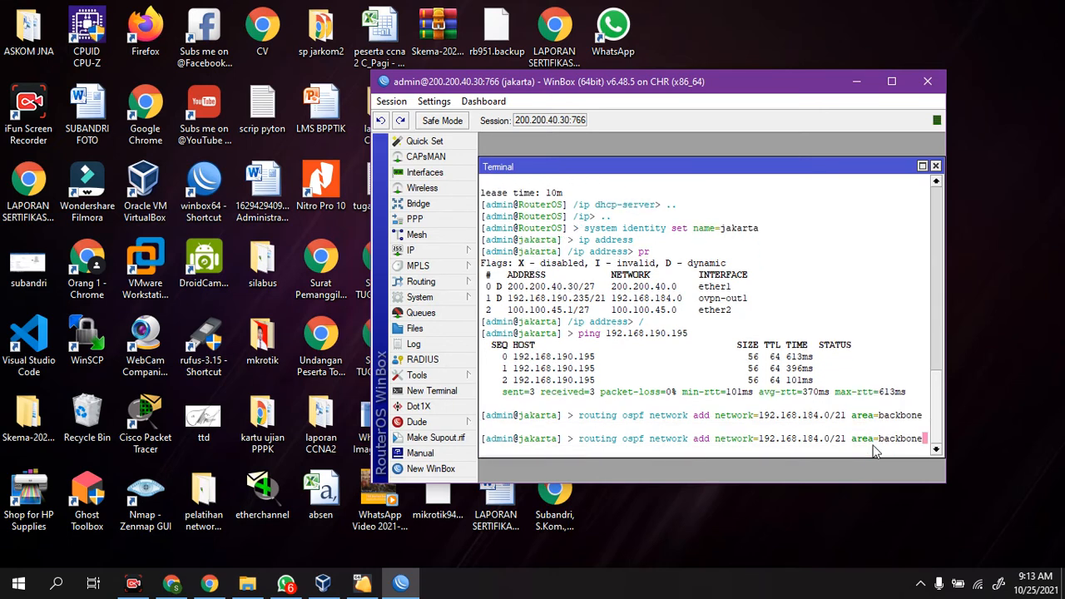
key("Left")
key("Left")
key("Left")
key("Left")
key("Left")
key("Left")
key("Left")
key("Left")
key("Left")
key("Left")
key("Left")
key("Left")
key("Left")
key("Left")
key("BackSpace")
key("BackSpace")
key("BackSpace")
key("BackSpace")
key("BackSpace")
key("BackSpace")
key("BackSpace")
key("BackSpace")
key("BackSpace")
key("BackSpace")
key("BackSpace")
key("BackSpace")
key("BackSpace")
key("BackSpace")
key("BackSpace")
key("BackSpace")
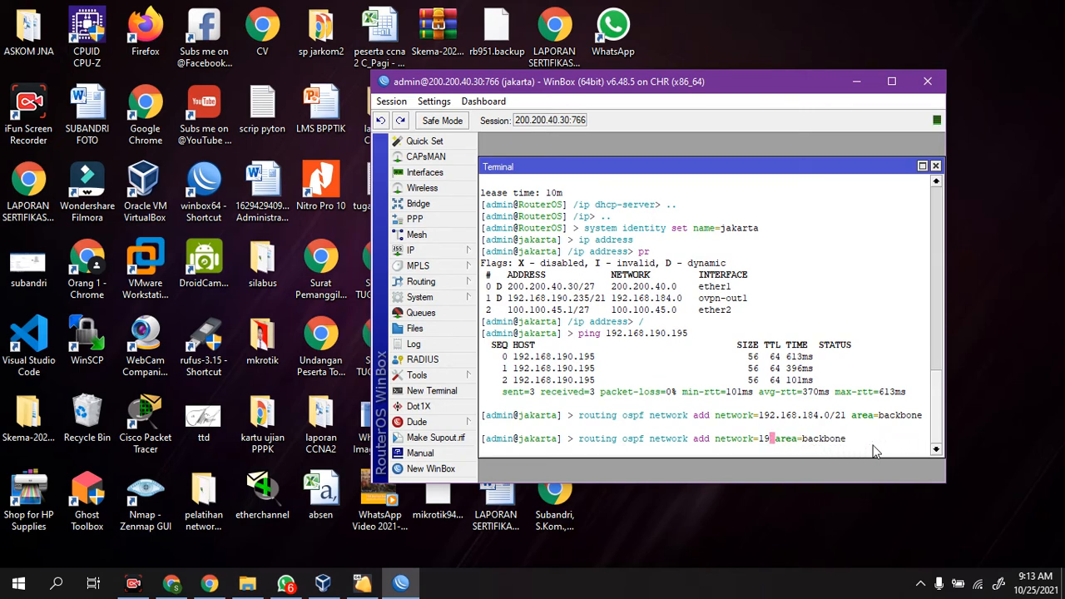
type("200.200.40.0/")
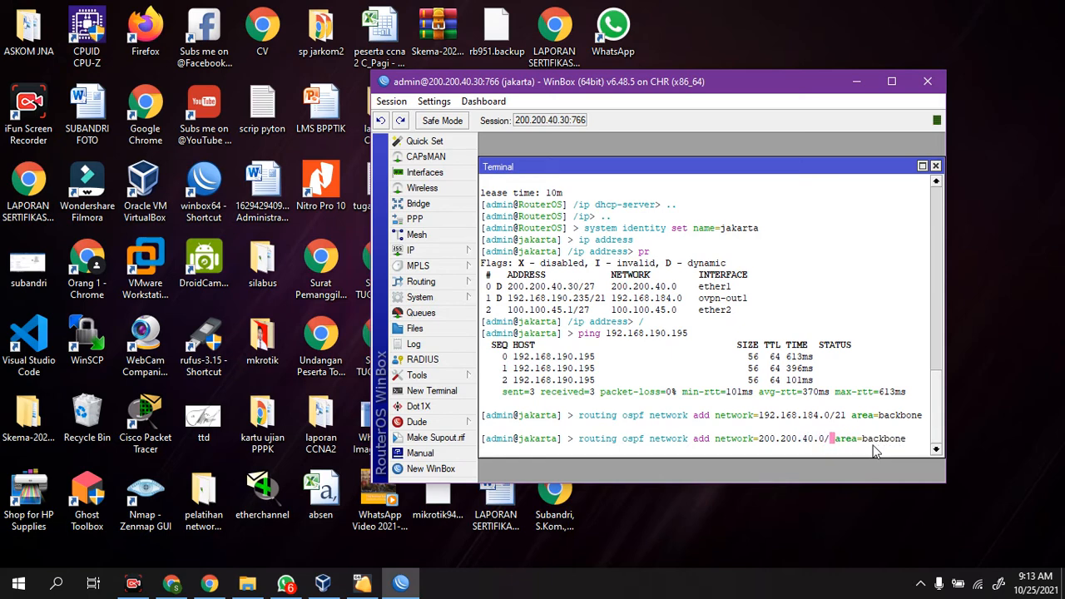
type("27")
key("Return")
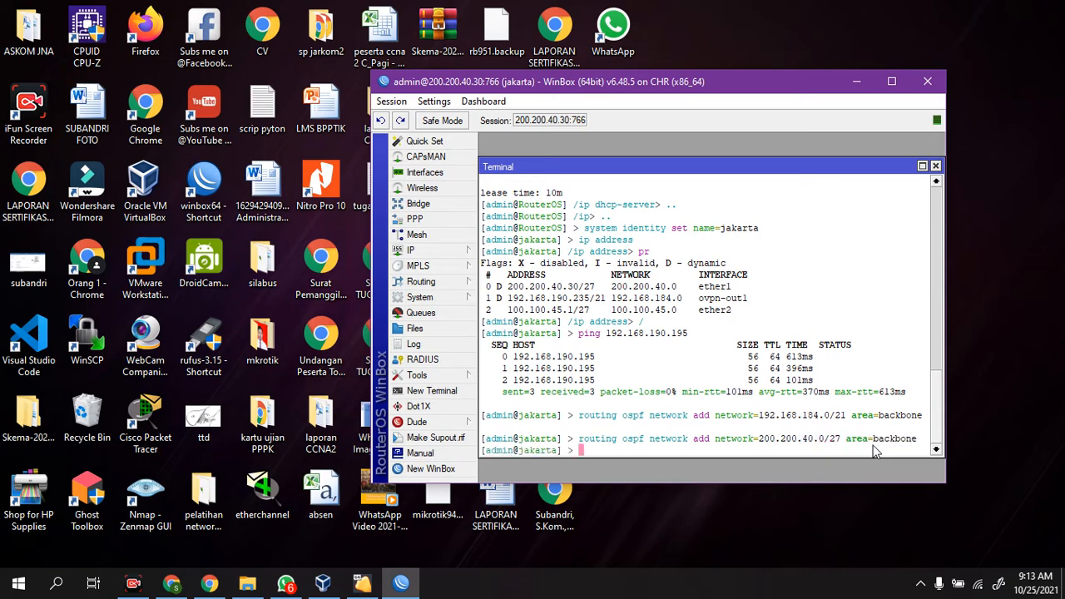
Step: Add the LAN network 100.100.45.0/27 to OSPF in the backbone area from the terminal
key("Up")
key("Left")
key("Left")
key("Left")
key("Left")
key("Left")
key("Left")
key("Left")
key("Left")
key("Left")
key("Left")
key("Left")
key("Left")
key("Left")
key("Left")
key("BackSpace")
key("BackSpace")
key("BackSpace")
key("BackSpace")
key("BackSpace")
key("BackSpace")
key("BackSpace")
key("BackSpace")
key("BackSpace")
key("BackSpace")
key("BackSpace")
key("BackSpace")
key("BackSpace")
key("BackSpace")
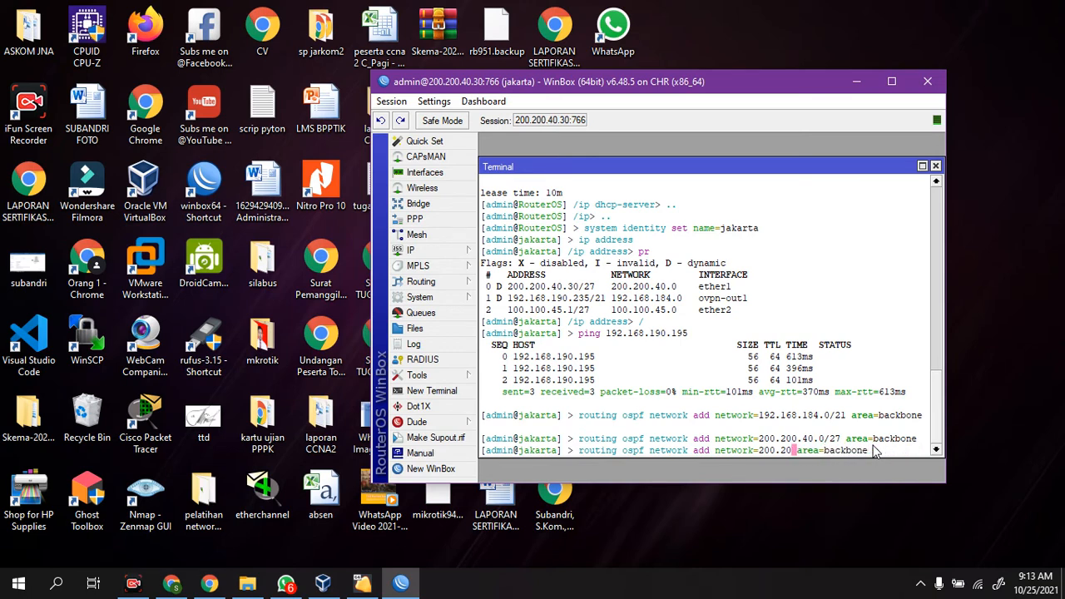
key("BackSpace")
type("100.100.")
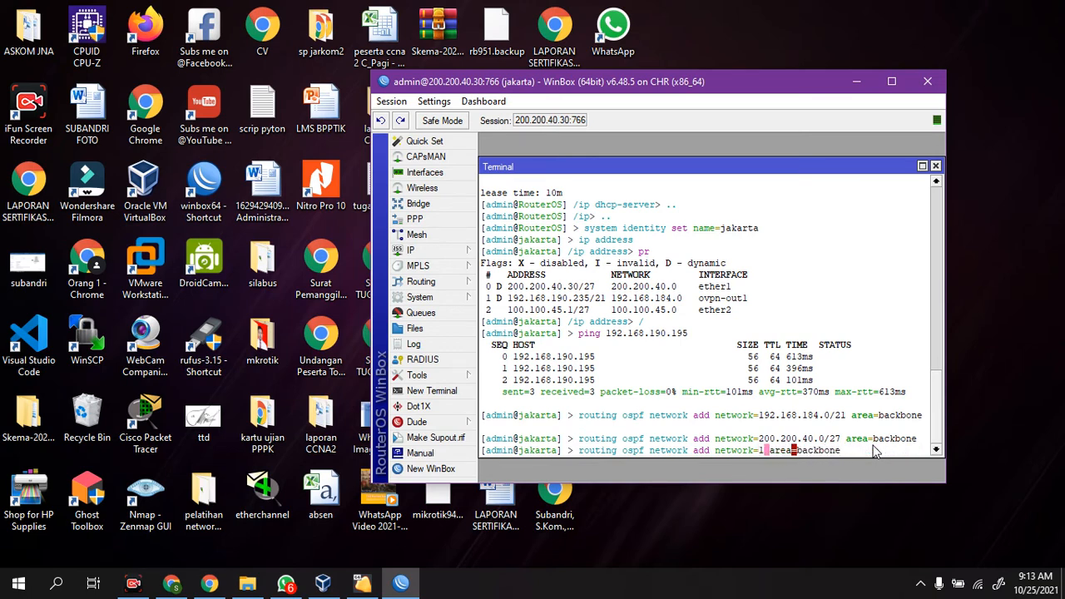
type("45.")
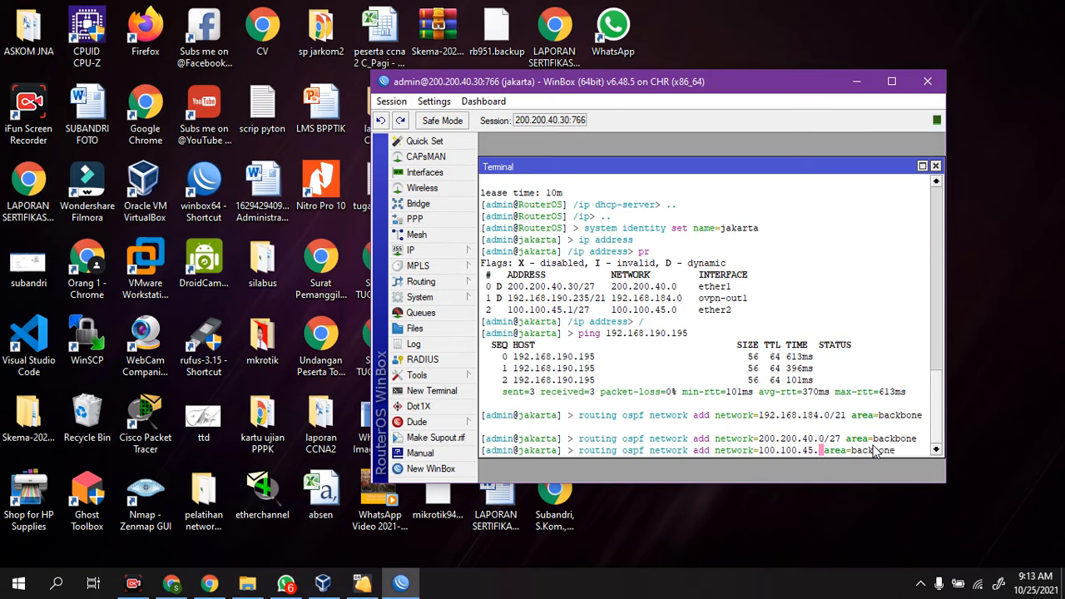
type("0/27")
key("Return")
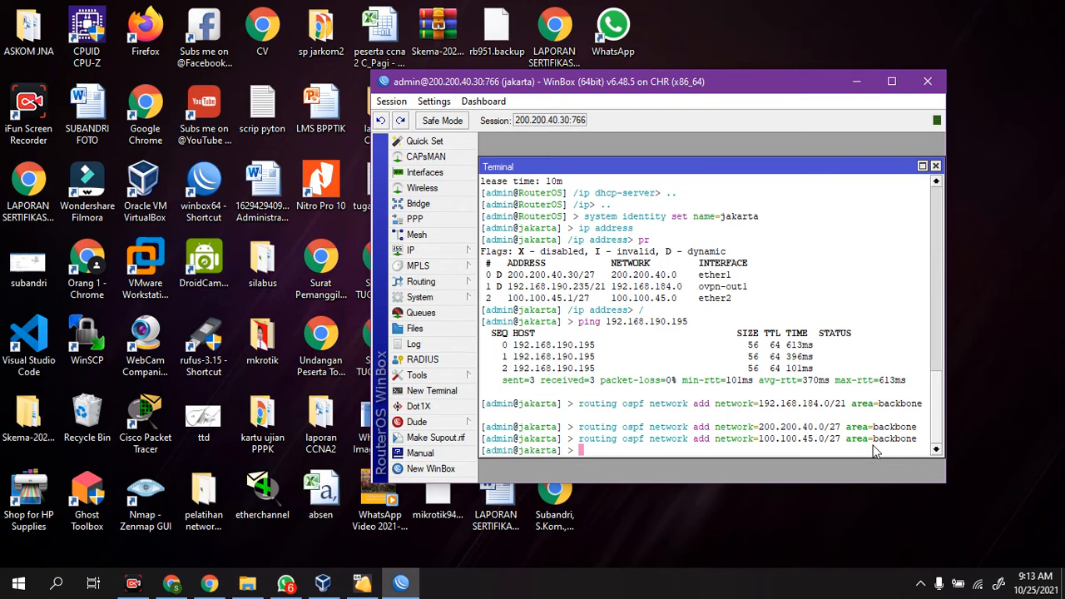
Step: Show the IP route list in a maximized WinBox and place it beside the terminal to check the routes
left_click(416, 250)
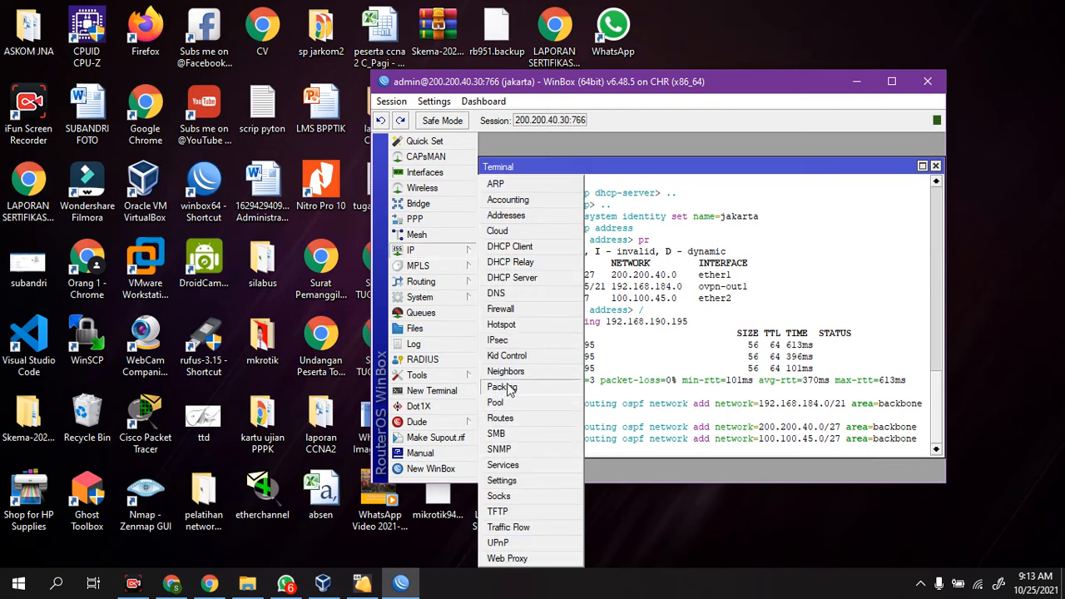
left_click(501, 418)
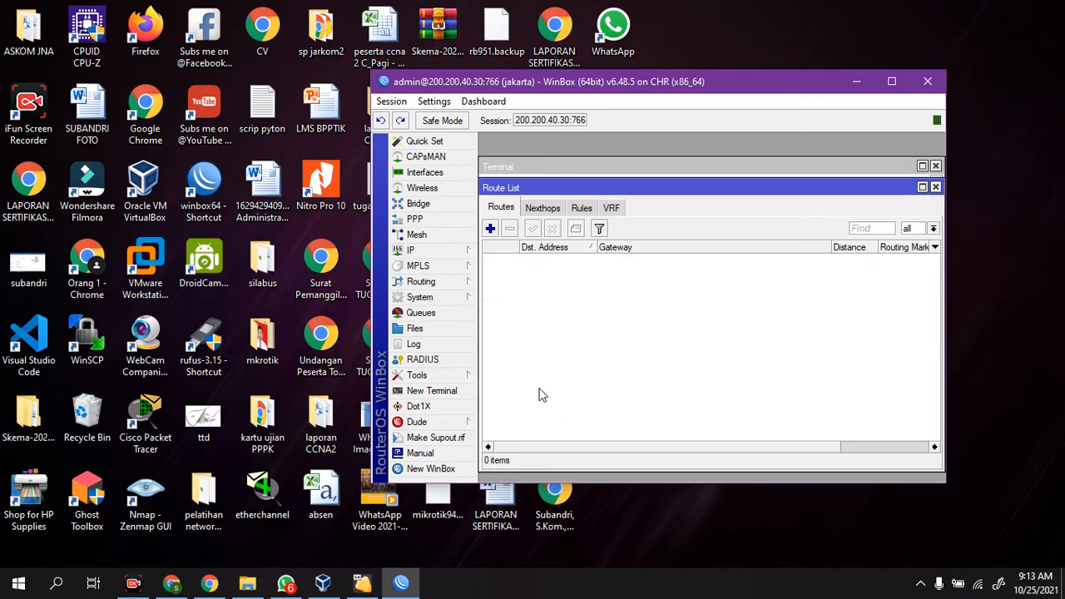
left_click(892, 82)
left_click_drag(516, 116, 920, 204)
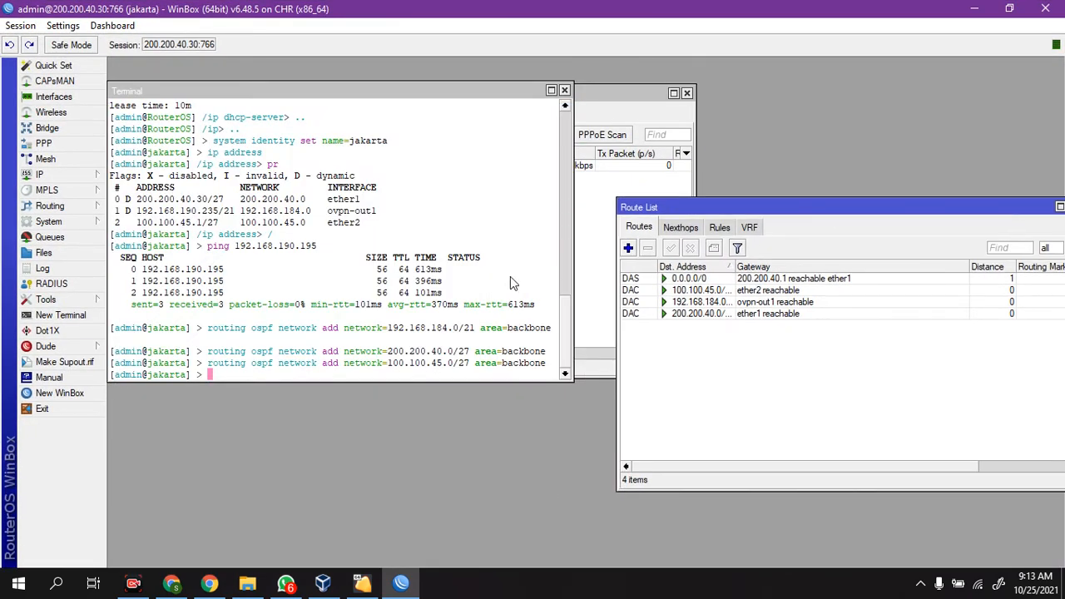
Step: Ping 20.20.20.1 from the jakarta router's terminal to test the route to the remote network
left_click(476, 286)
type("ing")
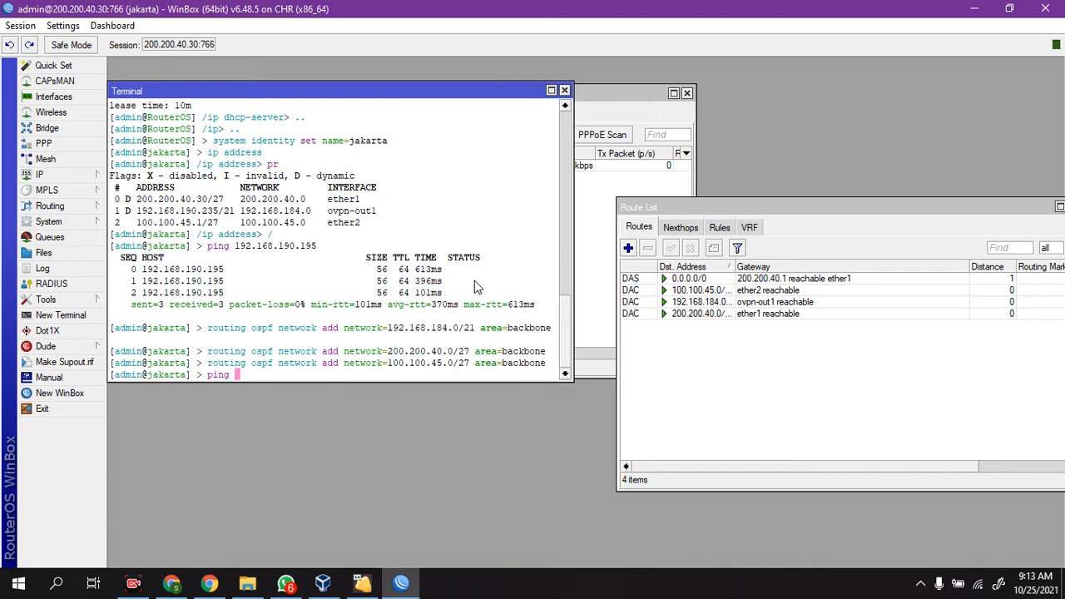
type("20.20.20.1")
key("Return")
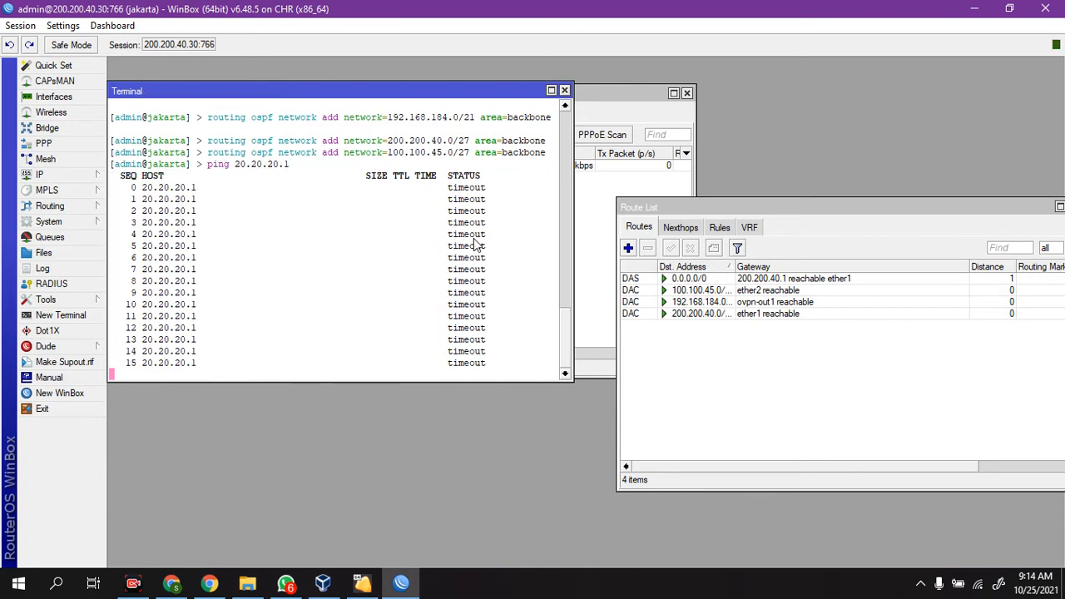
Step: Examine the existing srcnat masquerade rule in the firewall's NAT list, checking its general and action settings
left_click(75, 175)
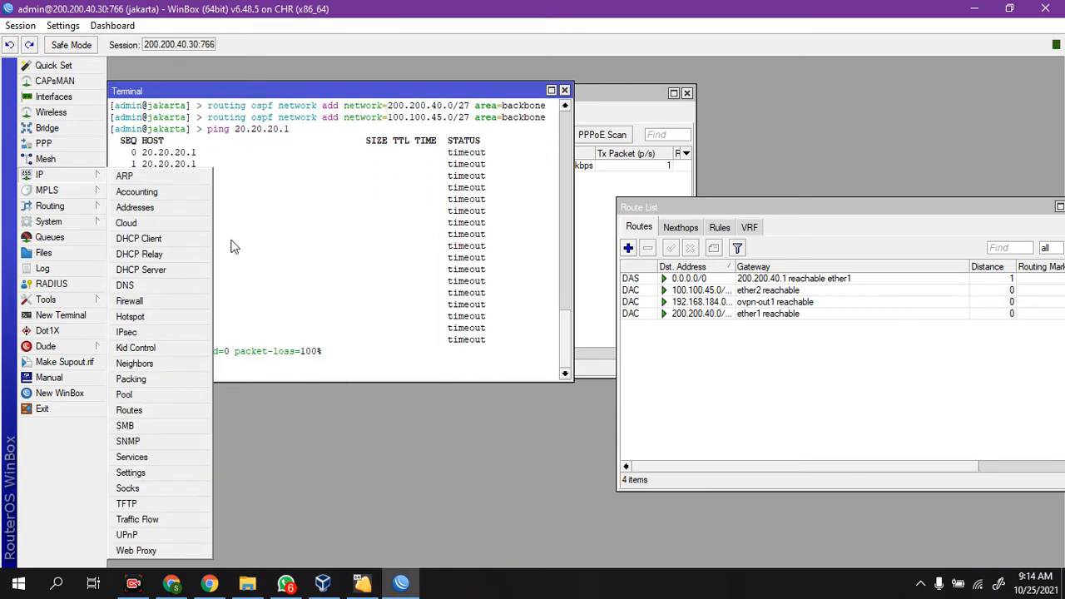
left_click(130, 301)
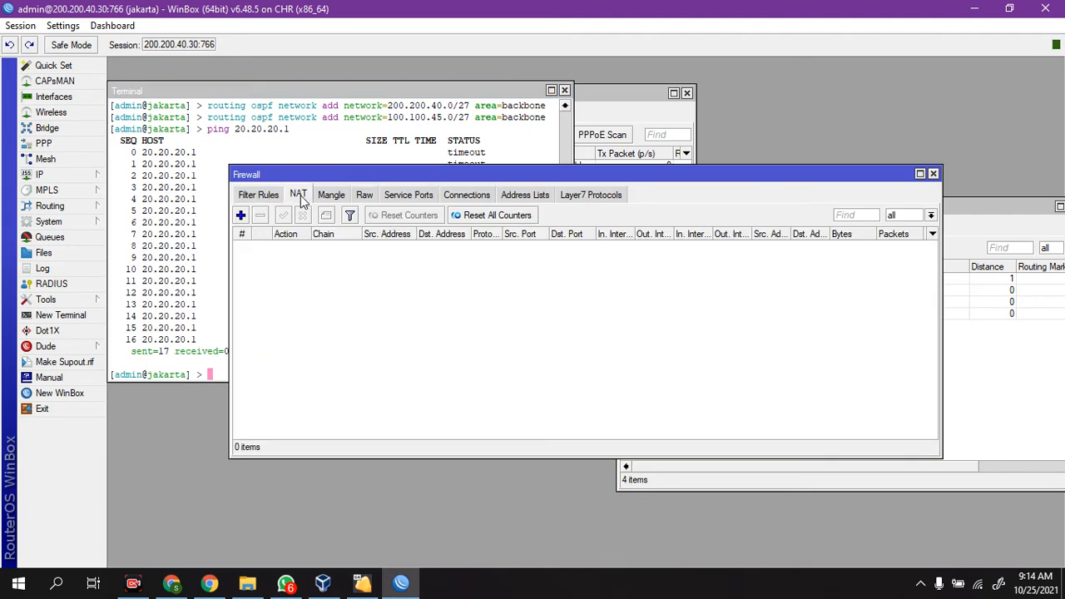
left_click(300, 199)
double_click(341, 247)
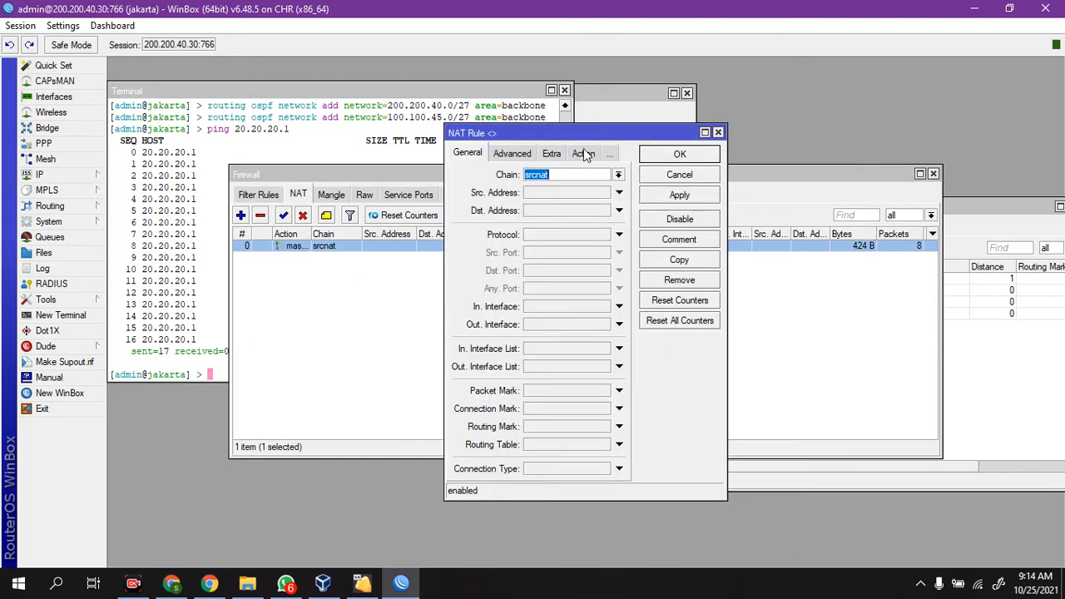
left_click(583, 153)
left_click(470, 155)
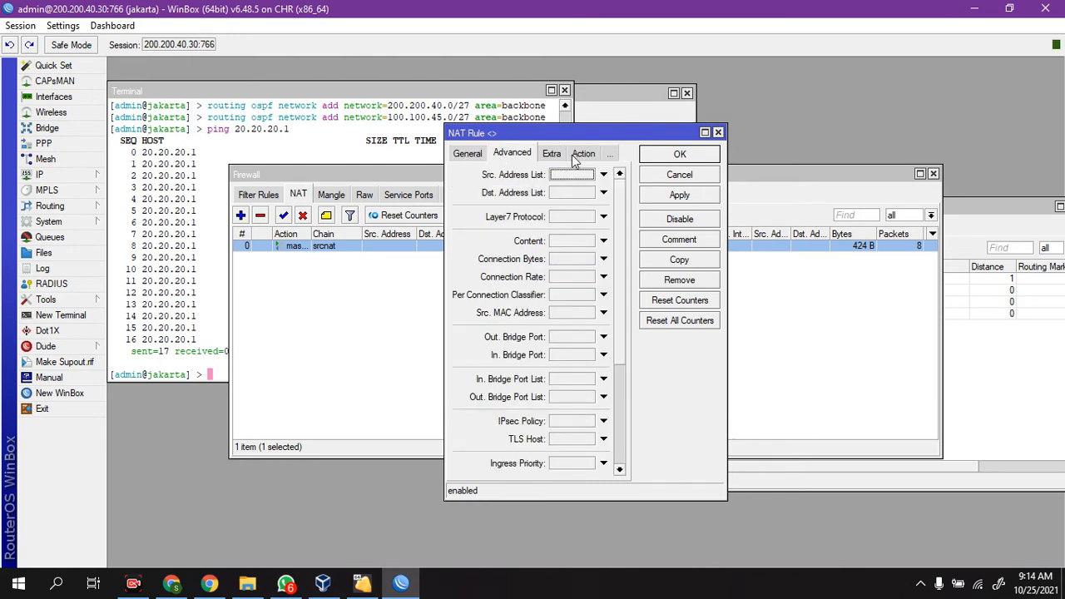
left_click(468, 156)
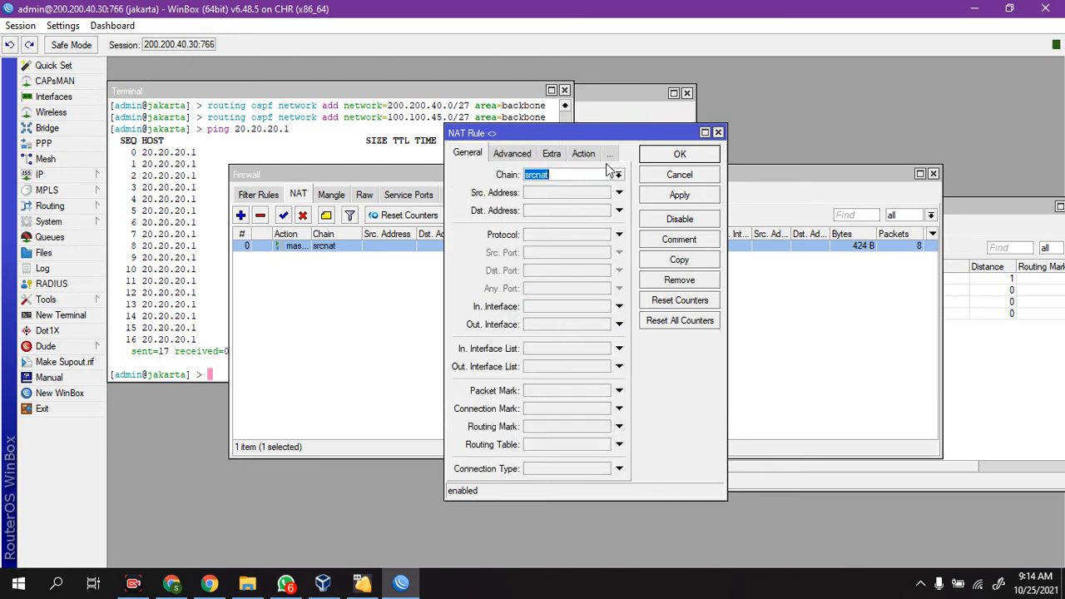
left_click(583, 155)
left_click(484, 158)
left_click(478, 156)
left_click(563, 176)
left_click(585, 153)
left_click(684, 158)
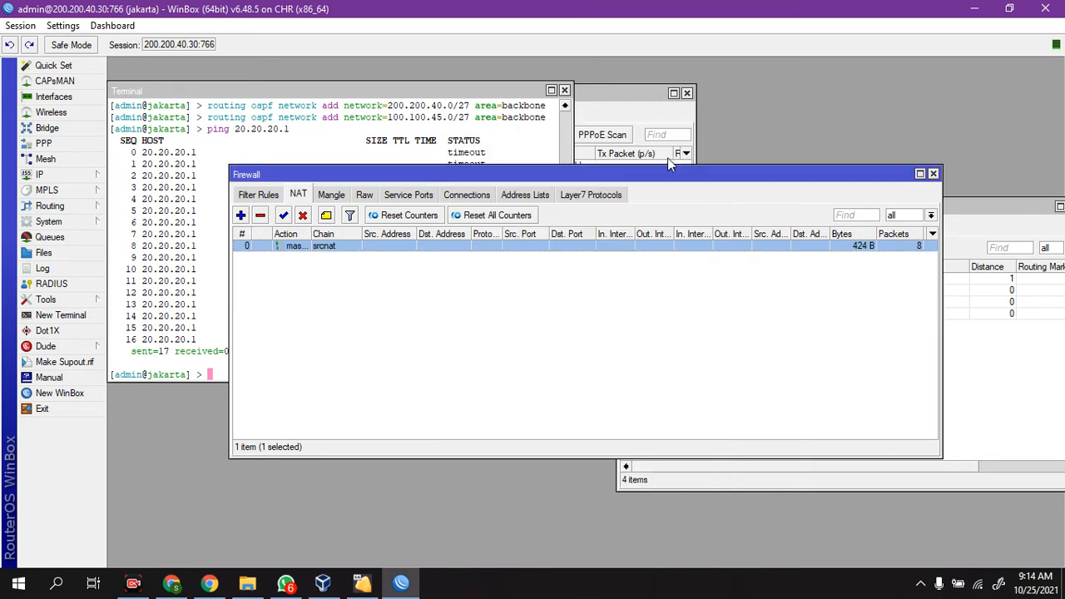
Step: Reset all NAT rule counters and repeat the ping to 20.20.20.1 in the terminal
left_click(477, 365)
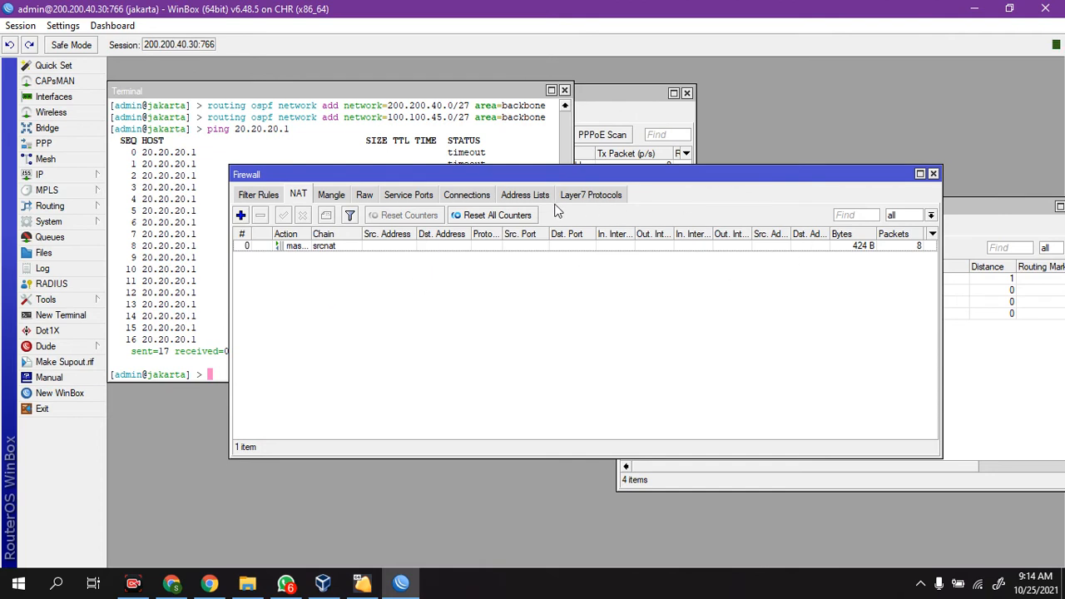
left_click(513, 216)
left_click(210, 251)
key("Up")
key("Return")
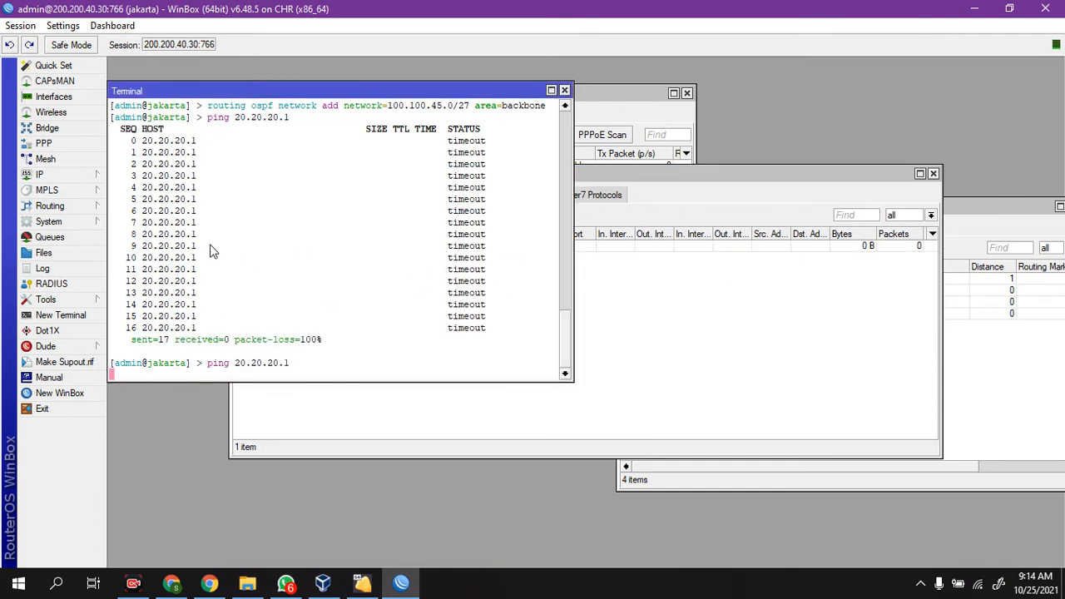
left_click(632, 311)
left_click(198, 282)
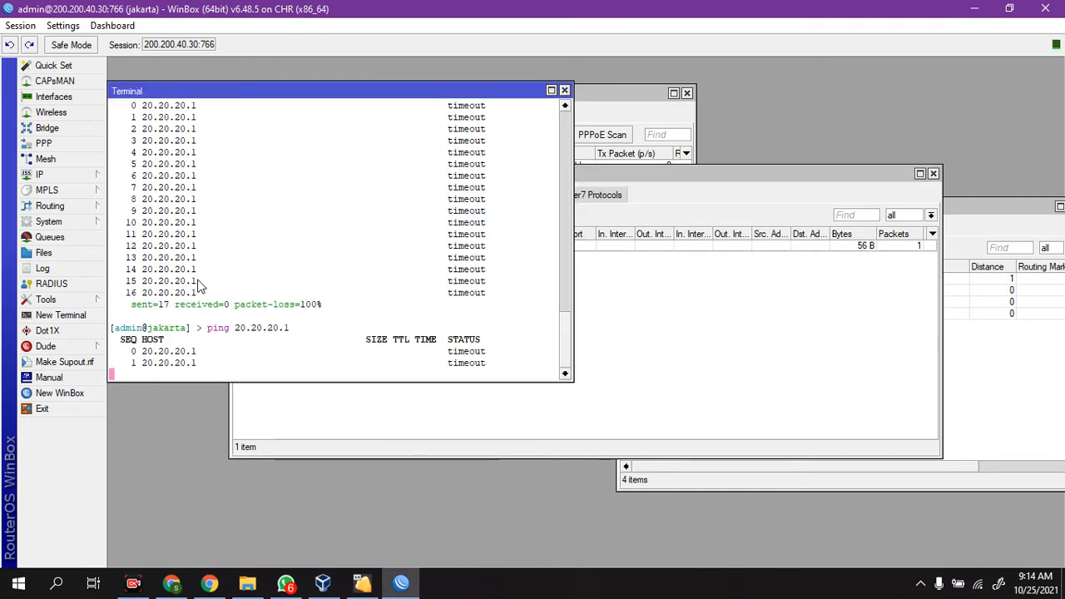
Step: Check the OSPF interfaces and the list of networks assigned to the backbone area
left_click(763, 294)
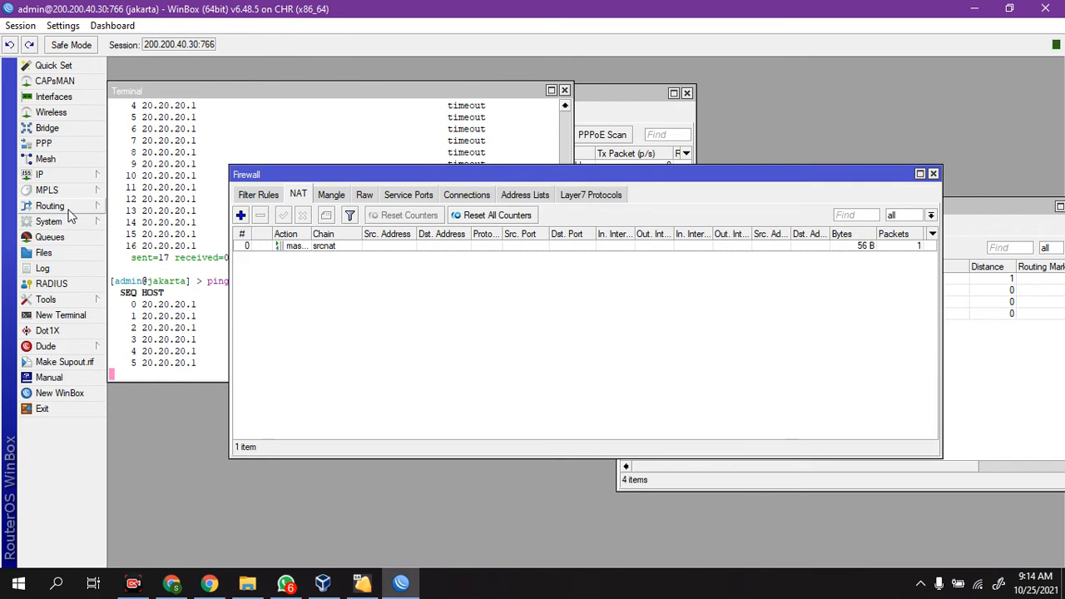
left_click(71, 206)
left_click(129, 269)
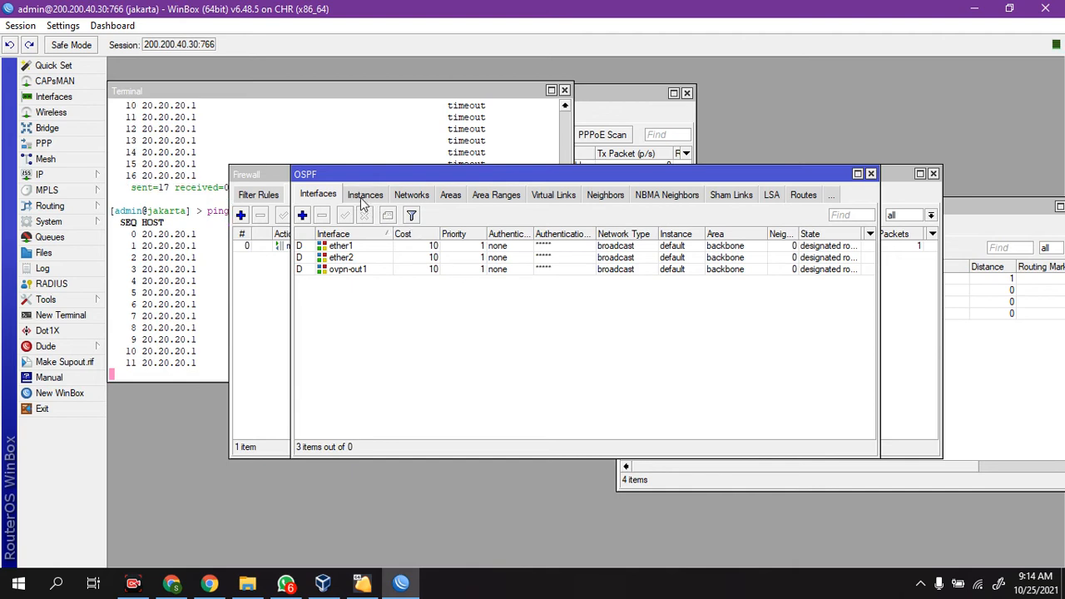
left_click(411, 195)
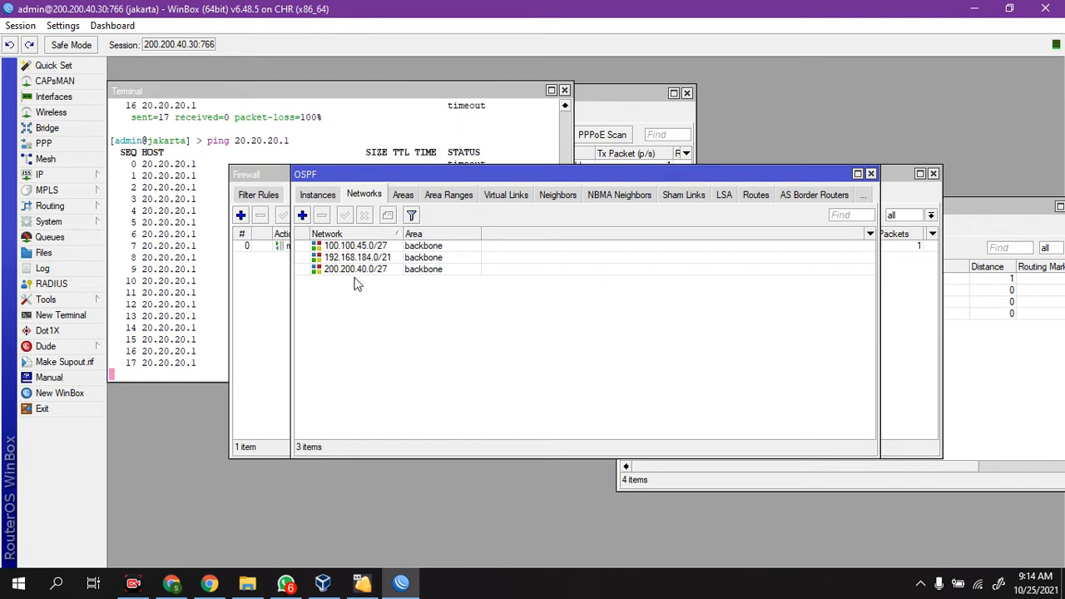
Step: Stop the running ping and start a new one to 20.20.20.1
left_click(185, 290)
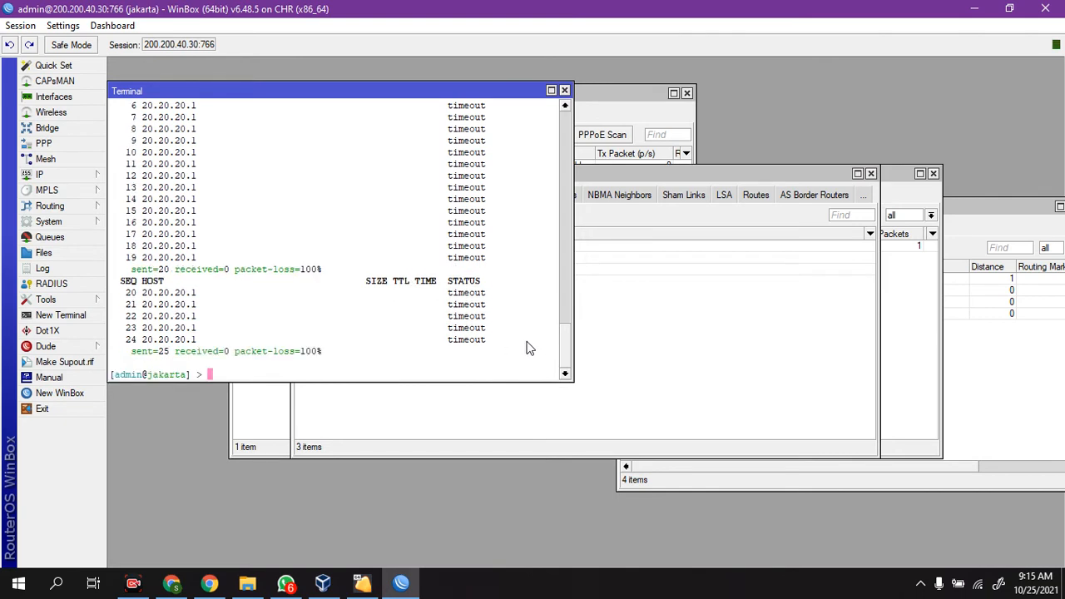
key("Up")
key("Return")
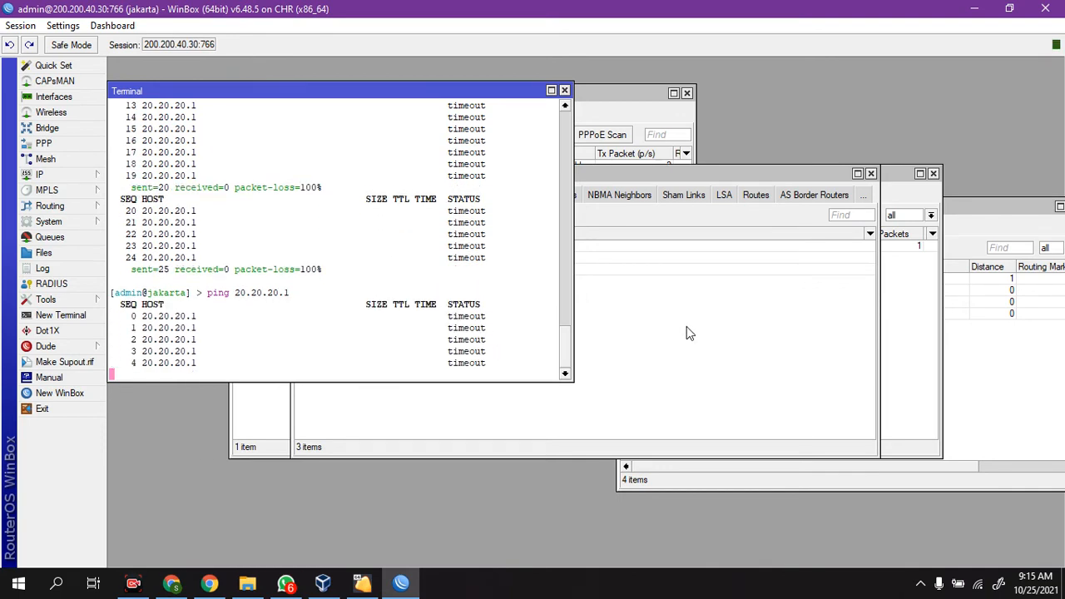
Step: Move the OSPF window lower to uncover the terminal, and restore WinBox to a smaller window set aside on the desktop
left_click(652, 379)
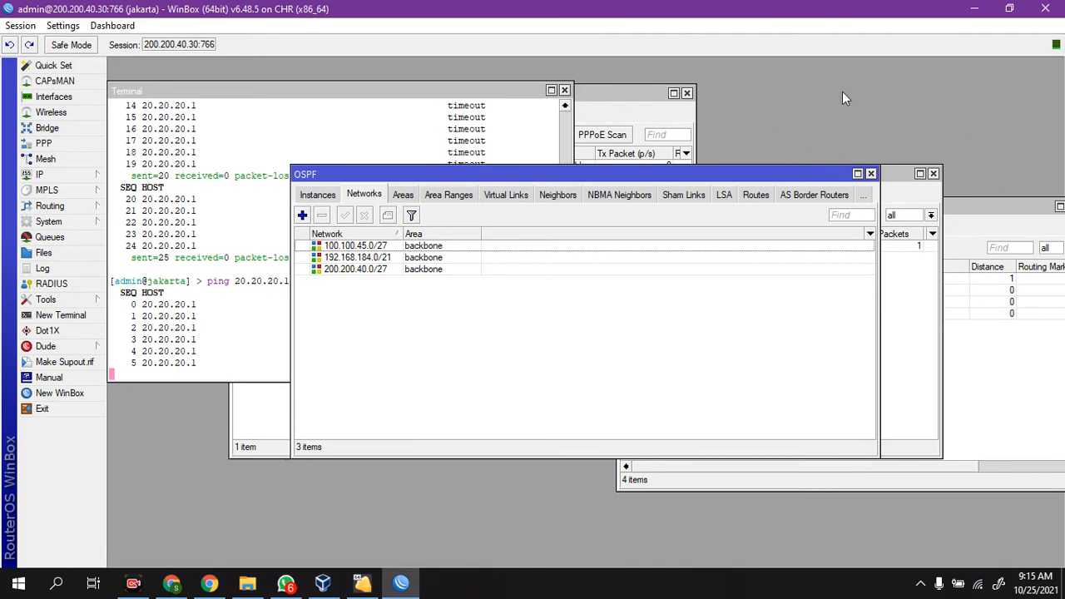
left_click_drag(784, 174, 830, 353)
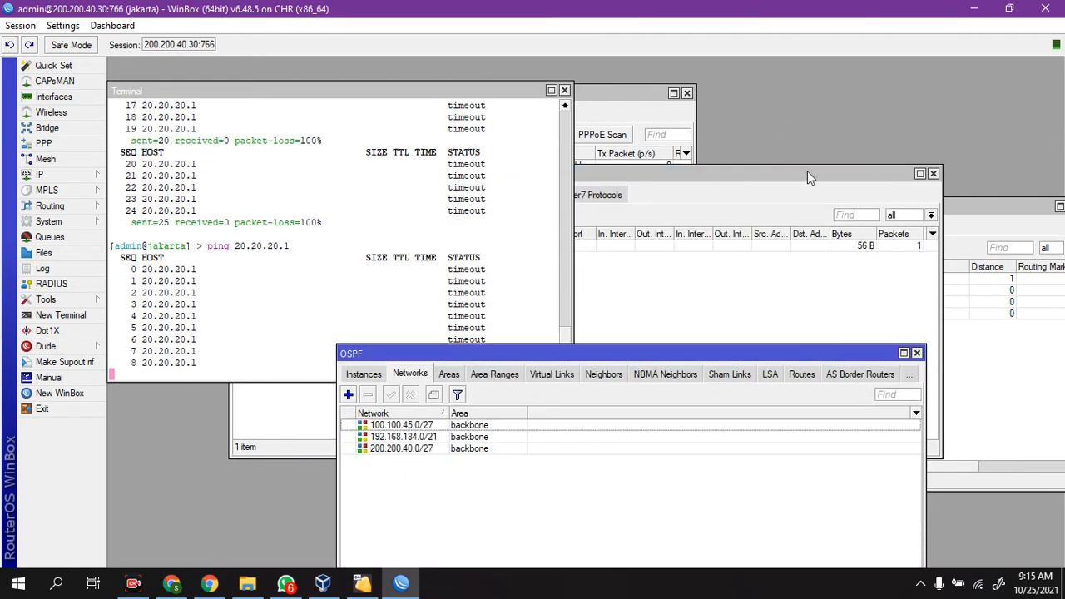
left_click(1009, 9)
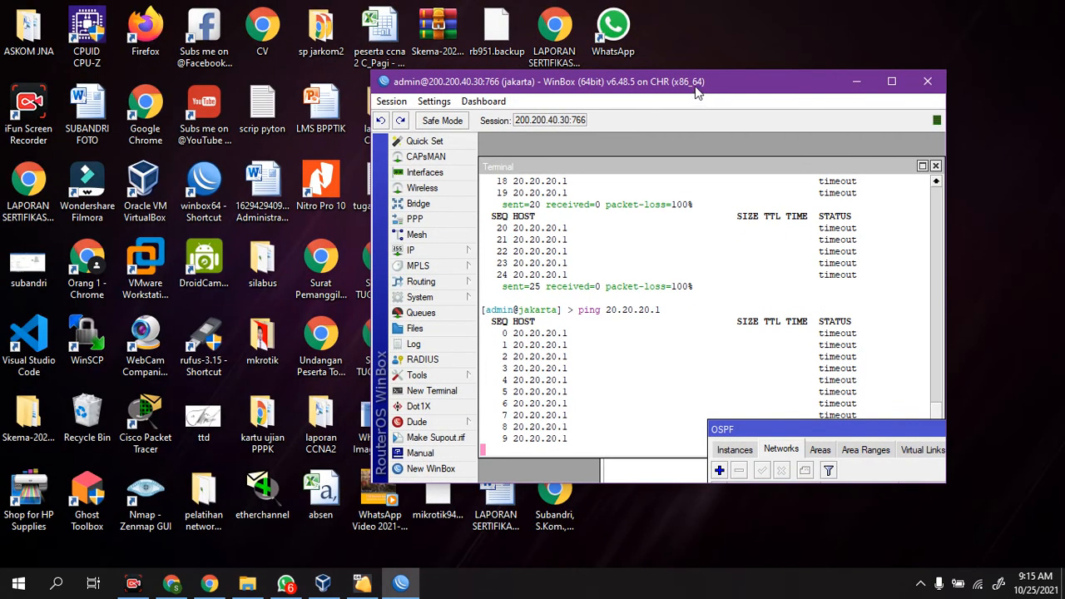
left_click_drag(698, 94, 828, 81)
Step: Launch a second WinBox login window to look over the discovered neighbors, and close it without connecting
double_click(204, 190)
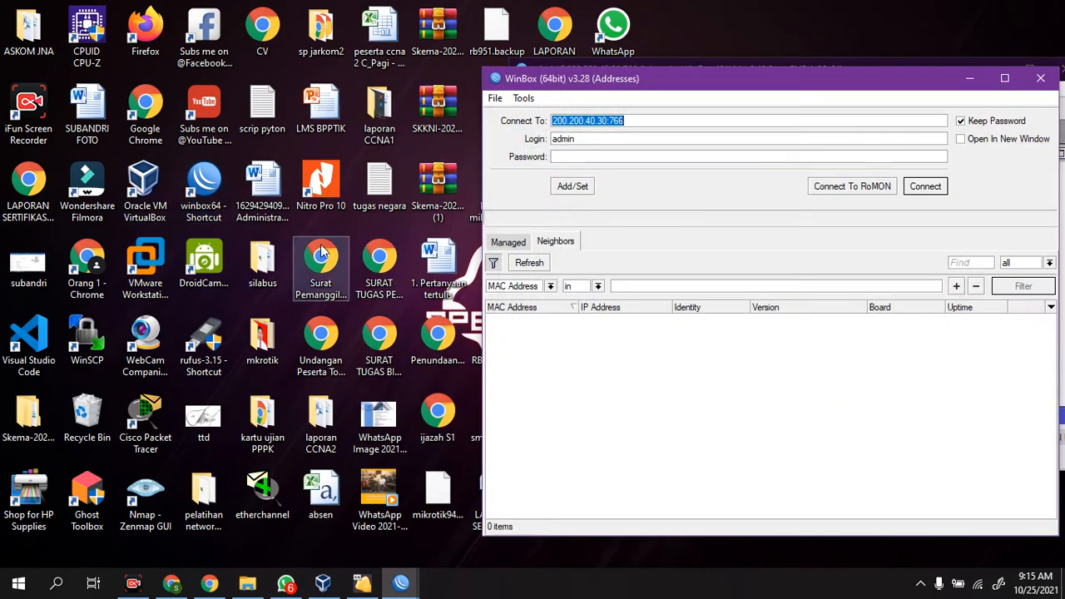
left_click_drag(648, 99, 267, 92)
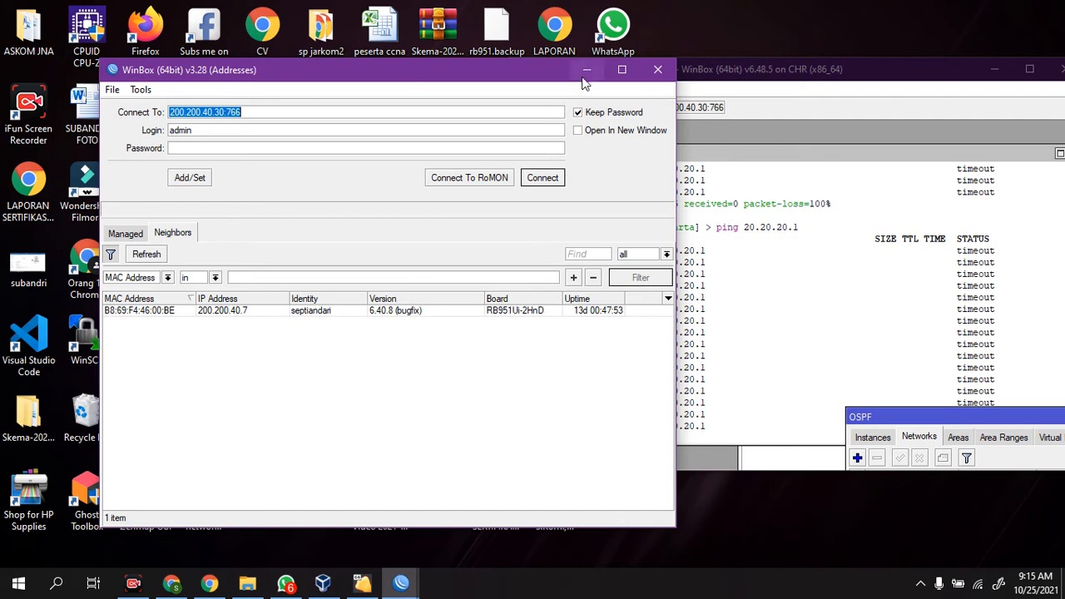
left_click(658, 70)
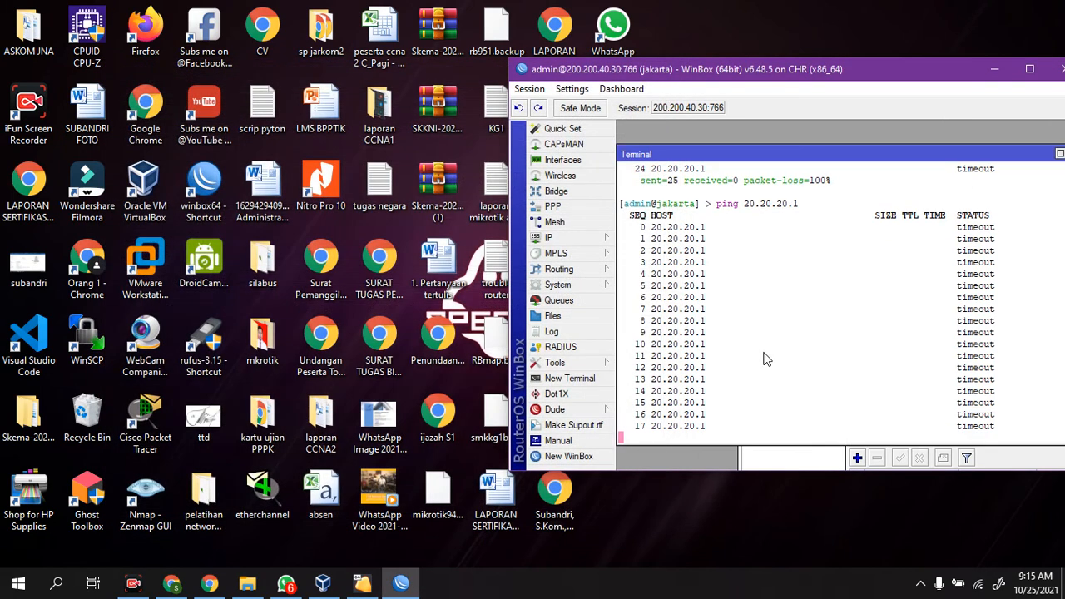
Step: Stop the ping to 20.20.20.1 and reposition the WinBox window so that it is fully on screen
key("ctrl+c")
type("sy")
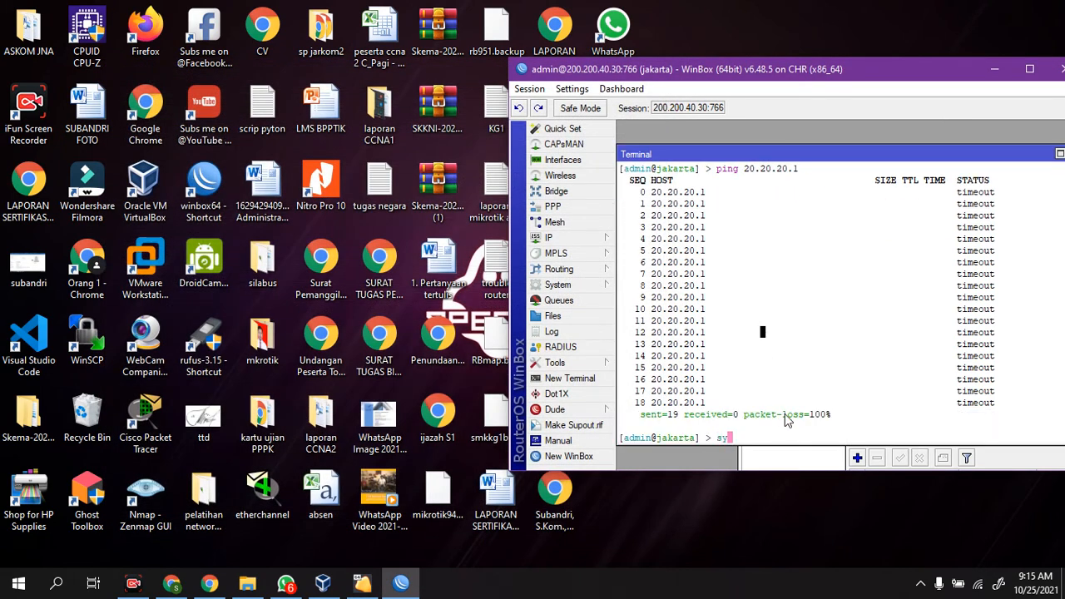
type("s")
key("BackSpace")
key("BackSpace")
left_click_drag(842, 73, 636, 72)
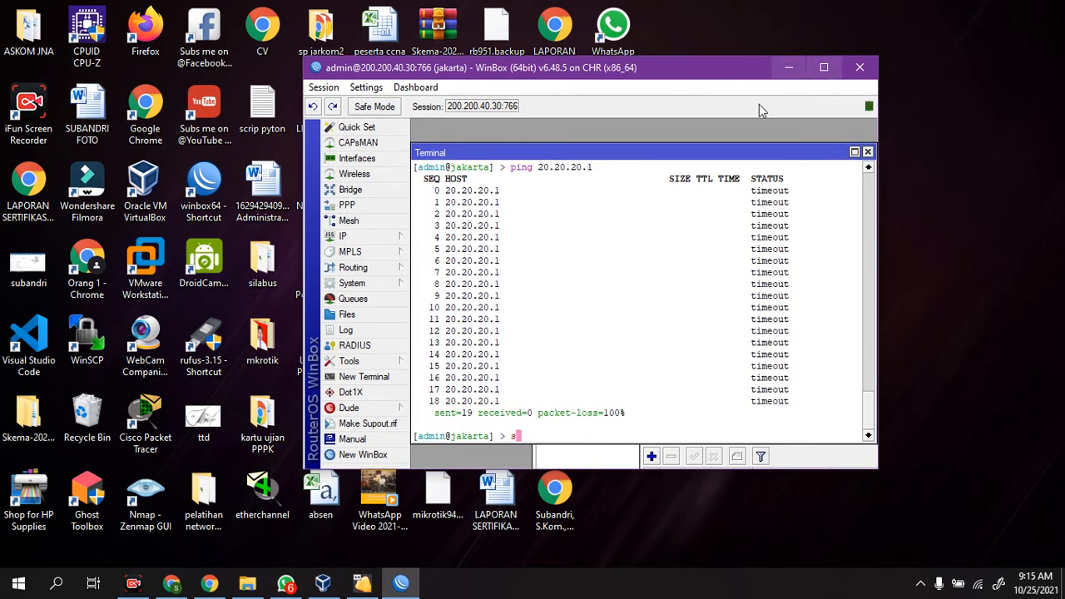
Step: Enlarge WinBox to full screen and start a Telnet session from the jakarta terminal to 192.168.190.195
type("ystem telnet")
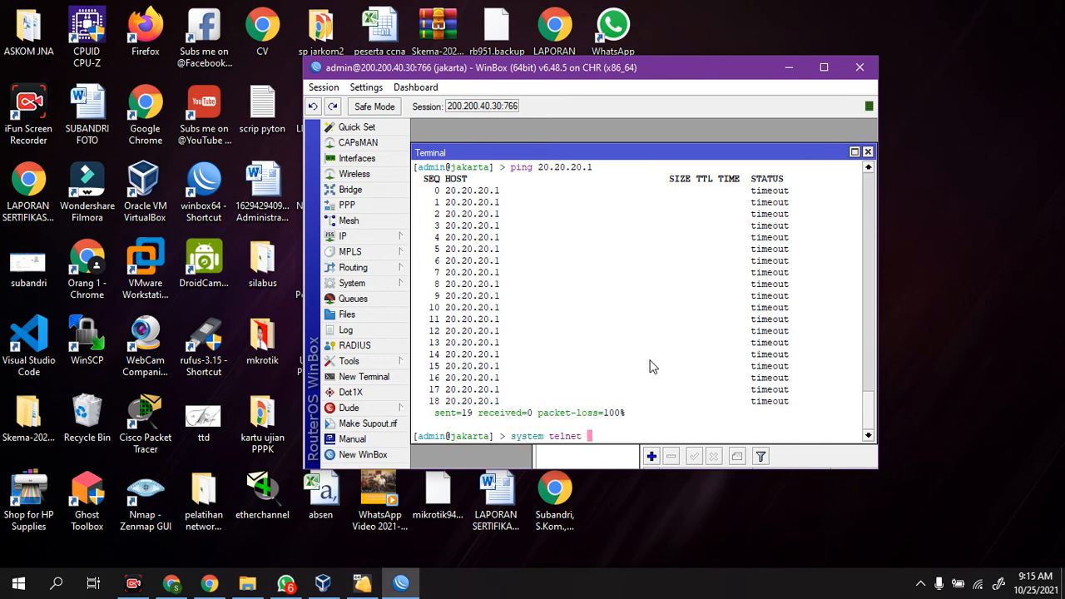
left_click(374, 236)
left_click(718, 77)
left_click(821, 69)
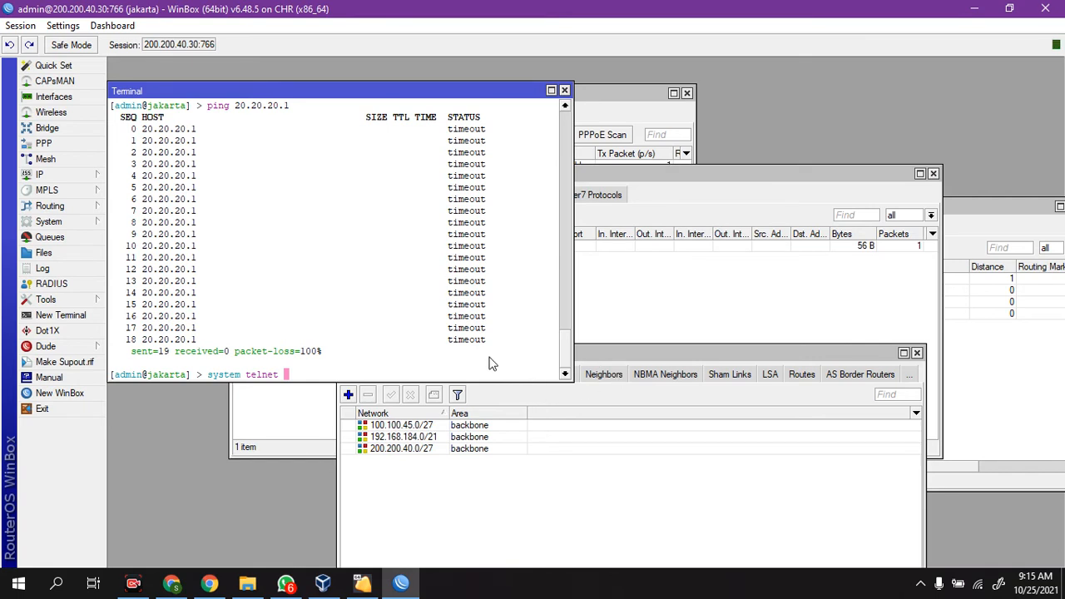
type("192.168.190.195")
key("Return")
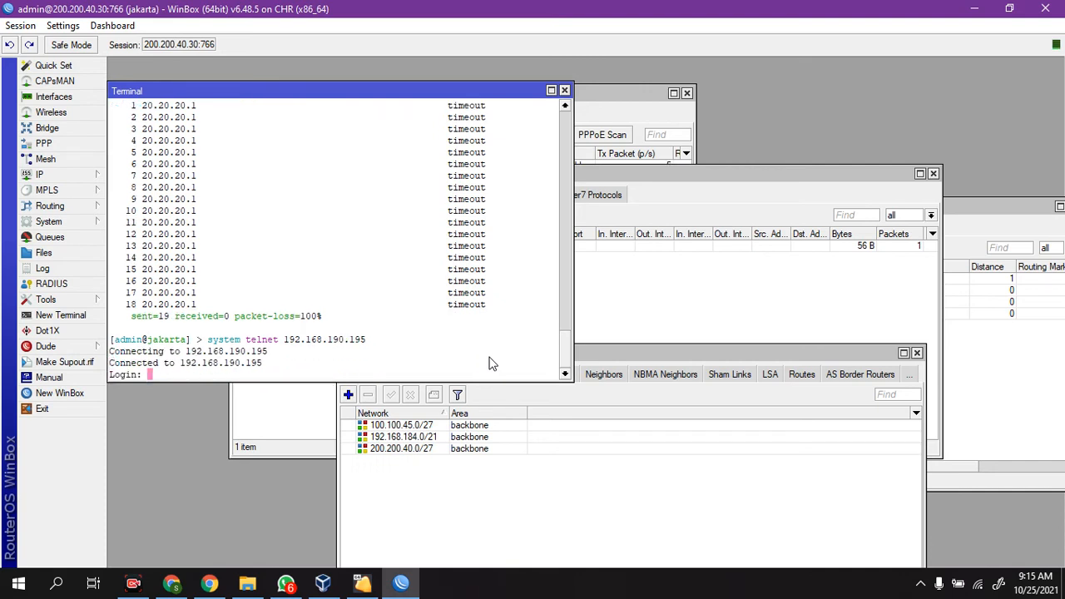
Step: Log in to the remote router as admin and submit the password prompt
type("admin")
key("Return")
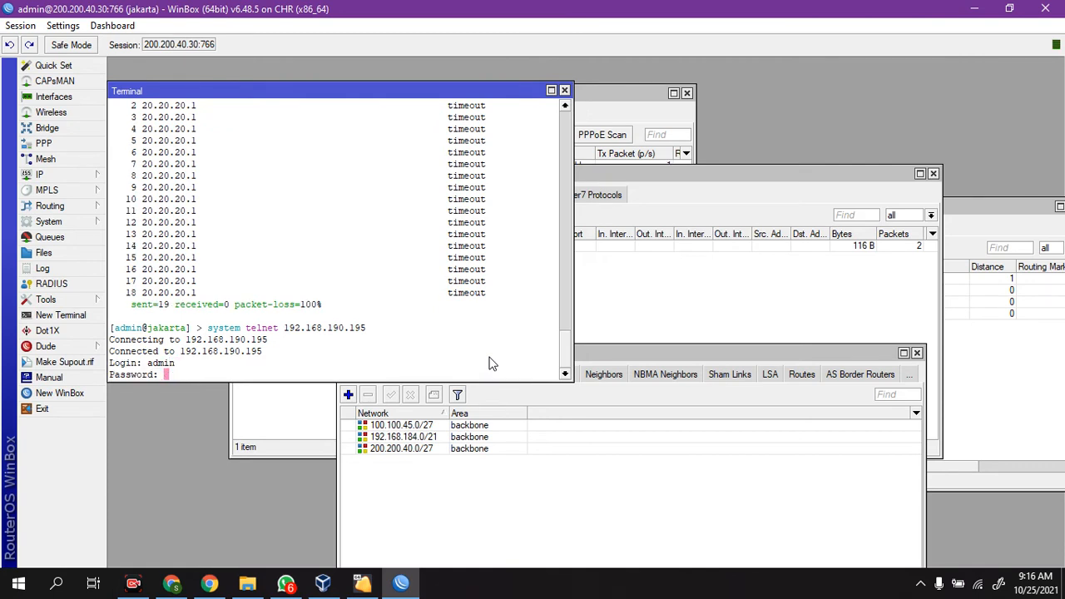
key("Return")
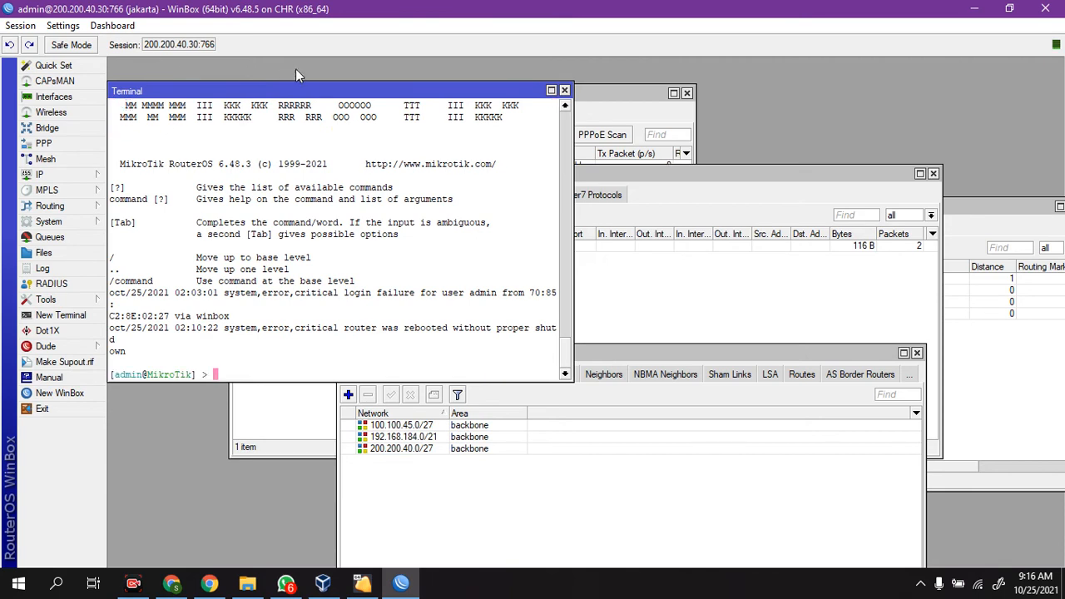
Step: Move the terminal aside to uncover the PPP window, and print the remote router's IP address list
left_click_drag(309, 96, 436, 92)
type("ip ad")
key("Tab")
key("Return")
type("pr")
key("Return")
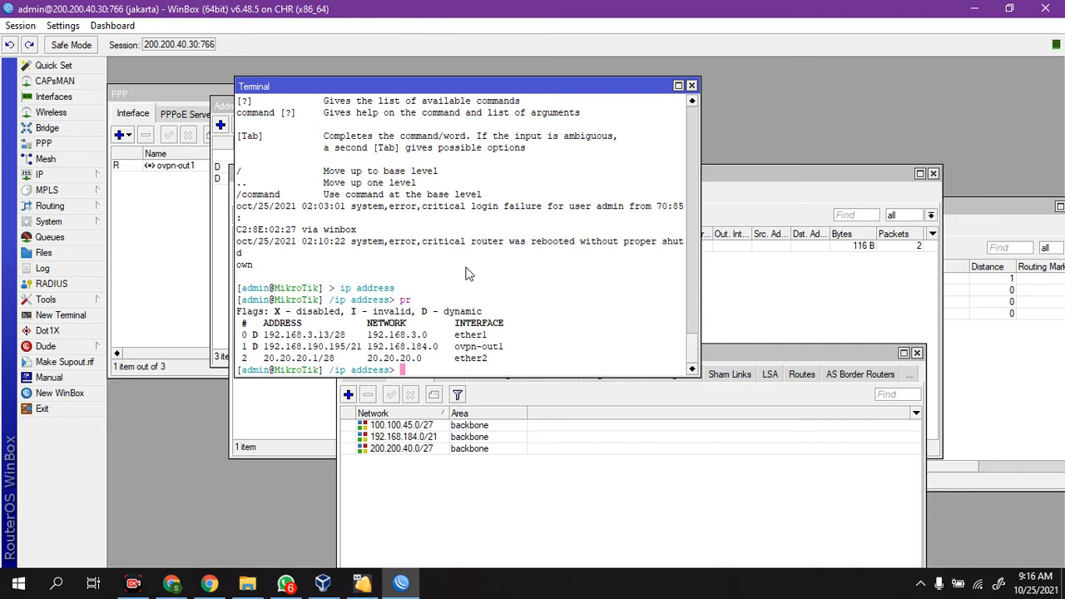
Step: Return from the address level to the root command level and enter the routing ospf level
type("..")
key("Return")
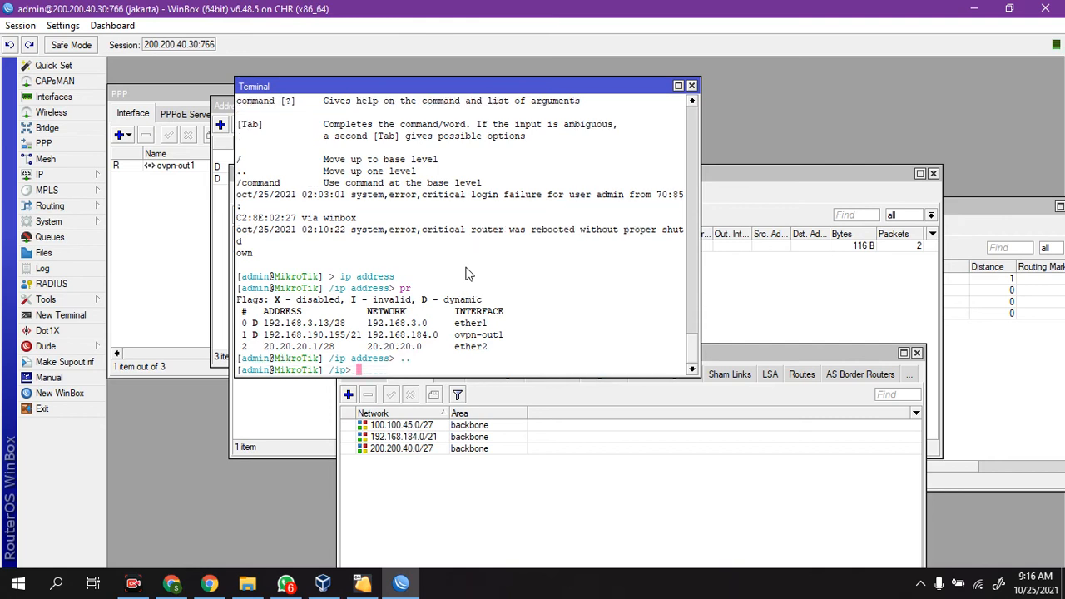
type("route")
key("BackSpace")
key("BackSpace")
key("BackSpace")
key("BackSpace")
key("BackSpace")
key("BackSpace")
type("..")
key("Return")
type("routing ")
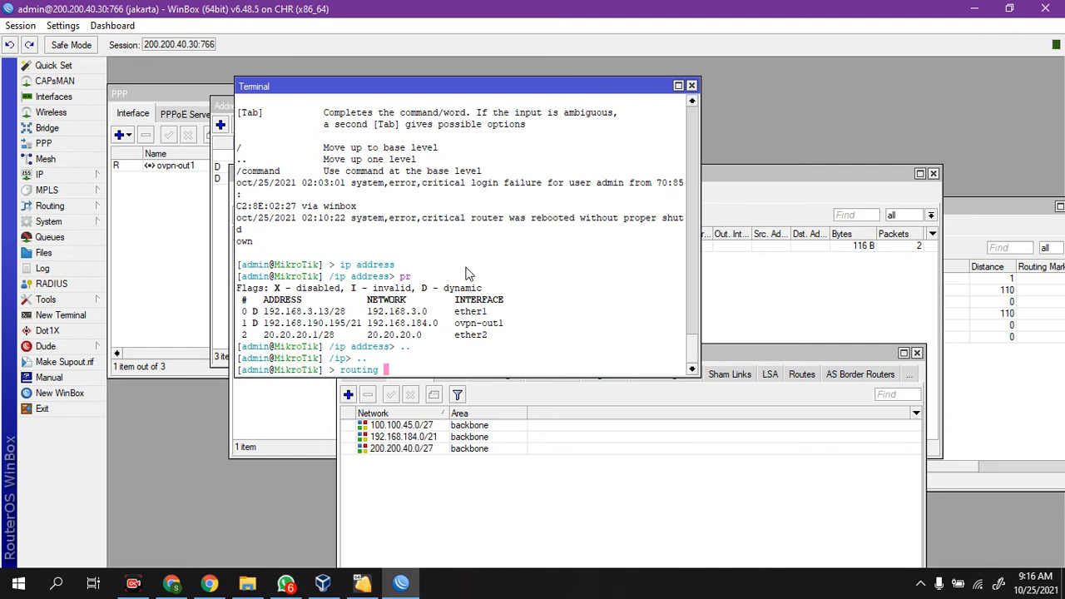
type("ospf")
key("Return")
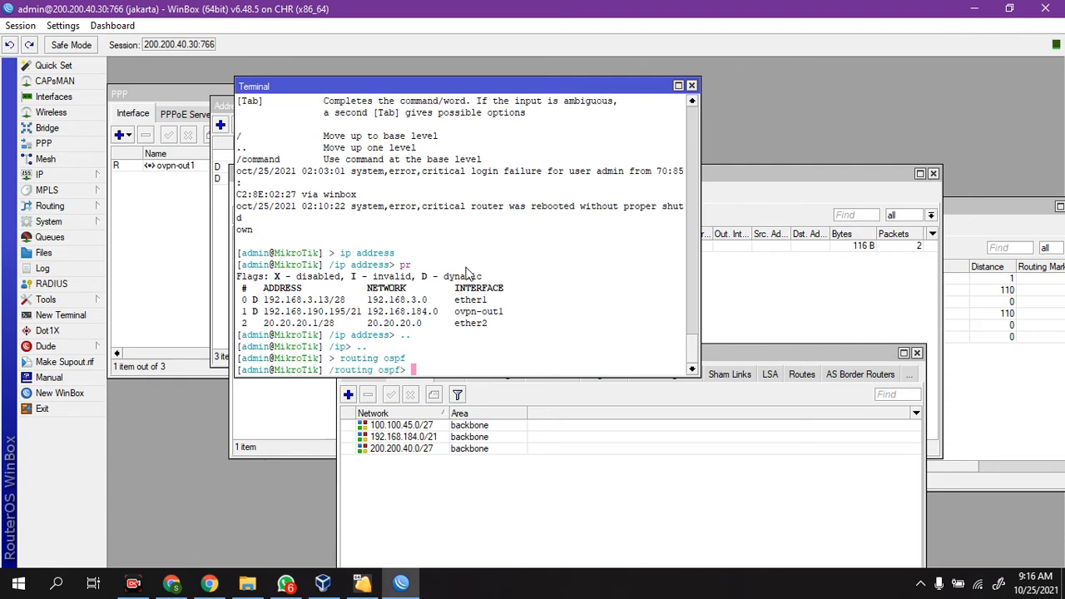
Step: Print the remote router's entries under routing ospf network and highlight the 192.168.184.0/21 network
type("pr")
key("Return")
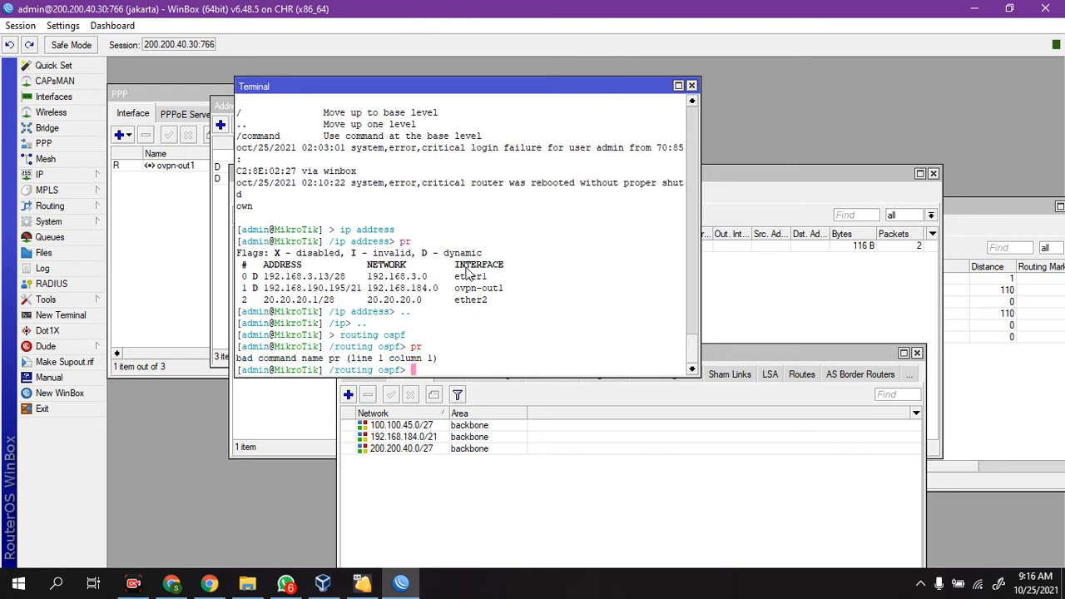
type("network")
key("Return")
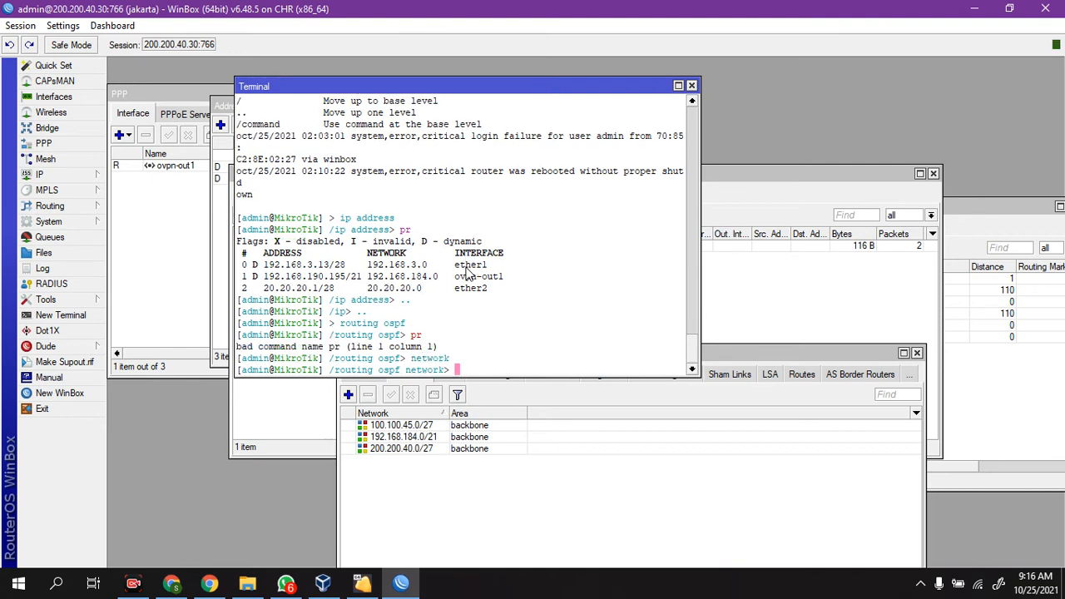
type("pr")
key("Return")
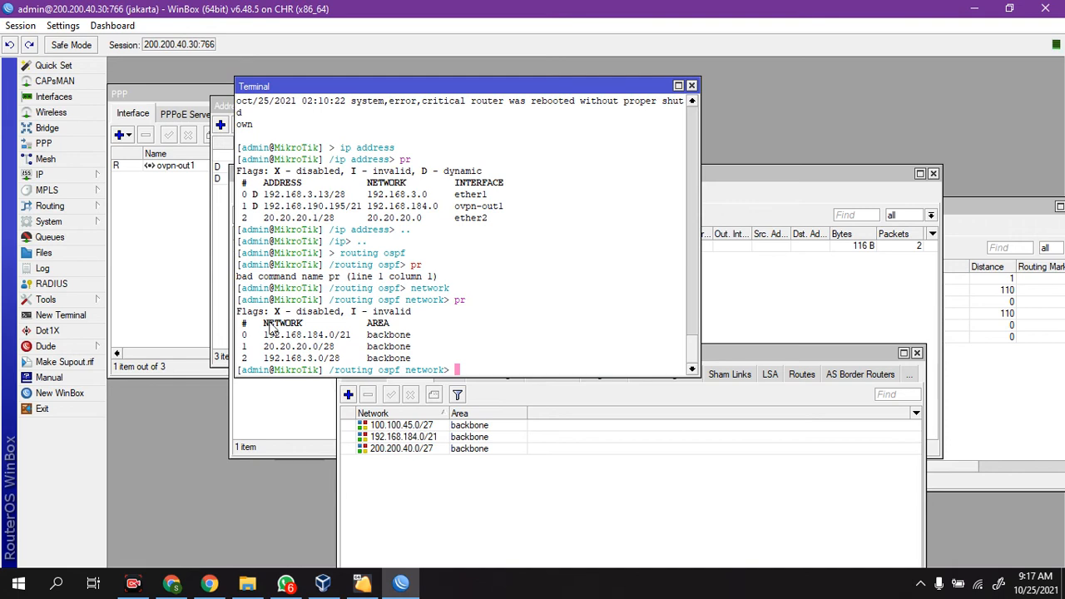
left_click_drag(265, 335, 349, 336)
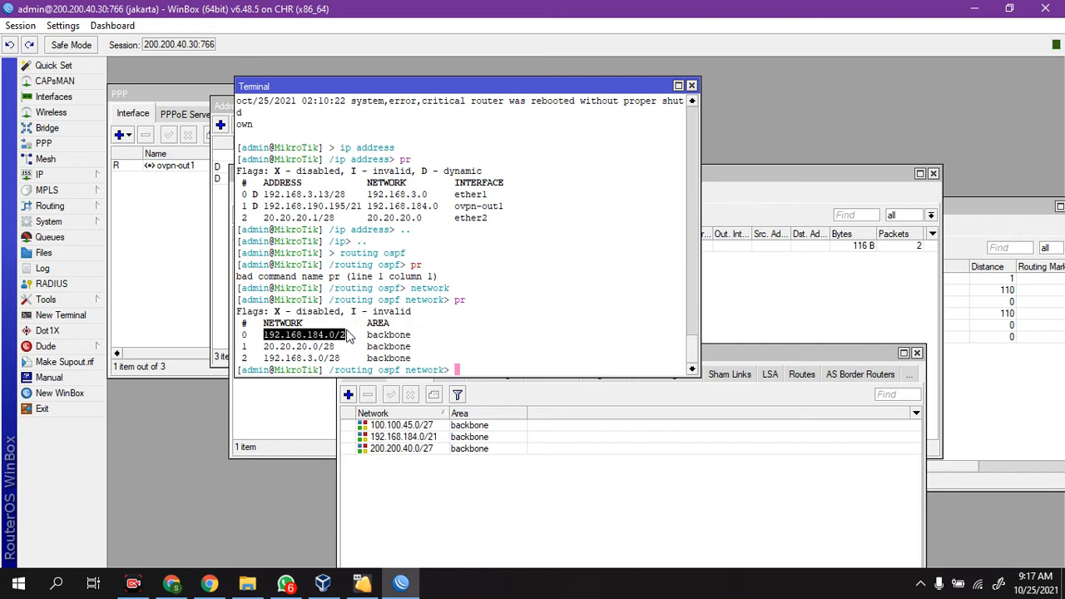
left_click(353, 337)
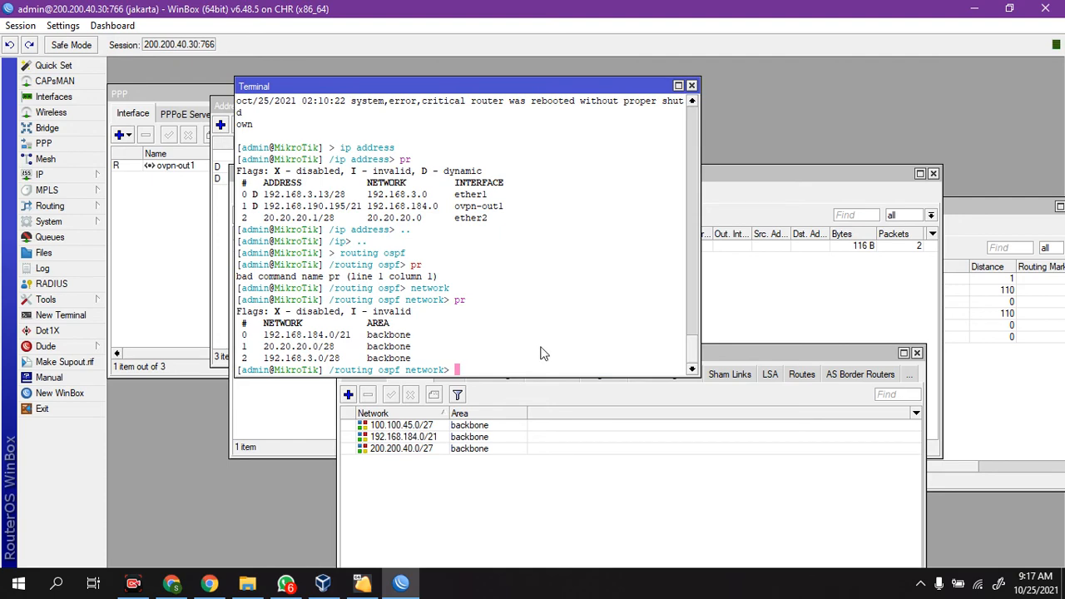
Step: Open a new terminal on the jakarta router and ping 20.20.20.1
left_click(71, 316)
type("system telnet 192.168.190.195")
key("Up")
key("Return")
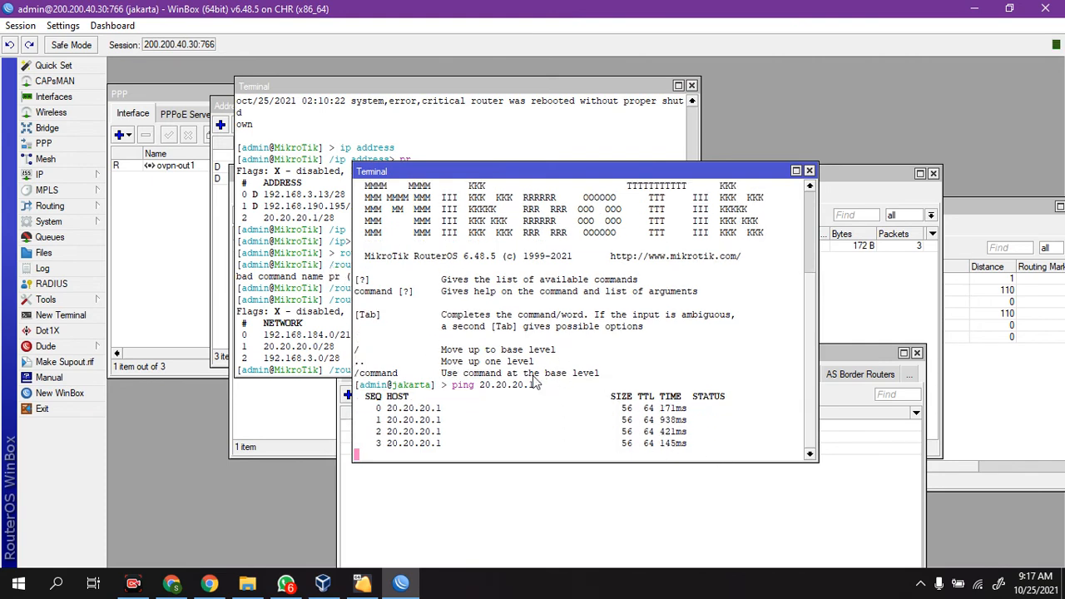
Step: Close the old Telnet terminal and move the terminal running the ping to its place
left_click(322, 339)
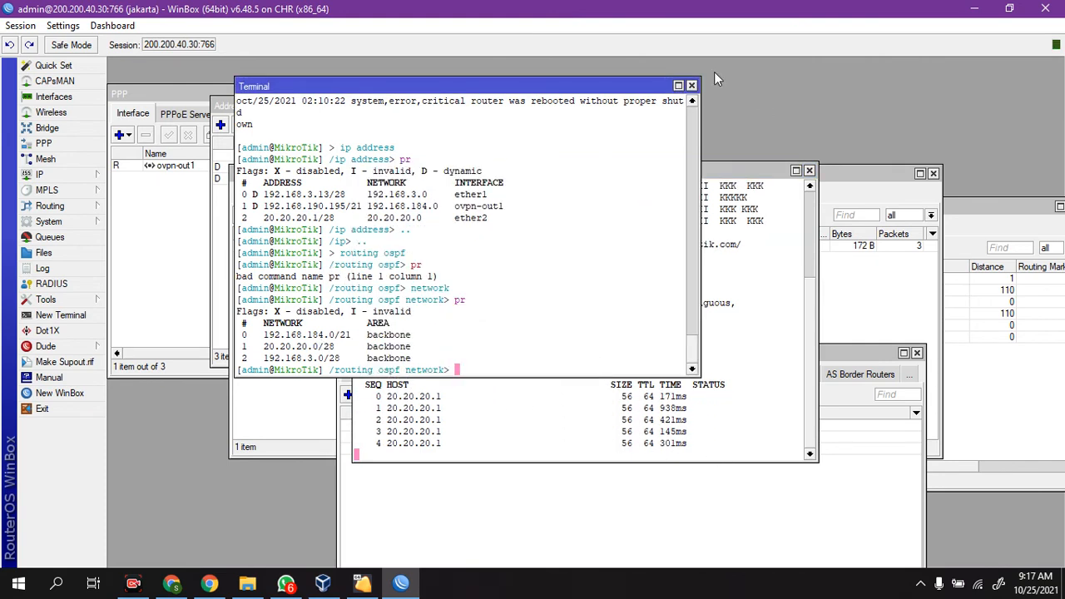
left_click(692, 85)
left_click_drag(690, 174, 541, 118)
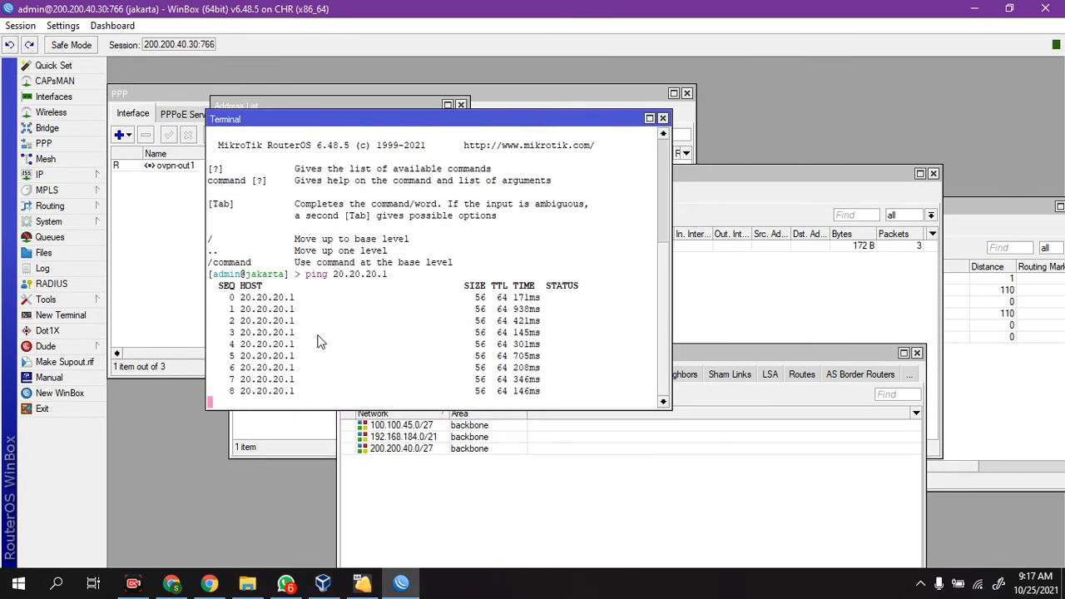
left_click_drag(537, 114, 509, 108)
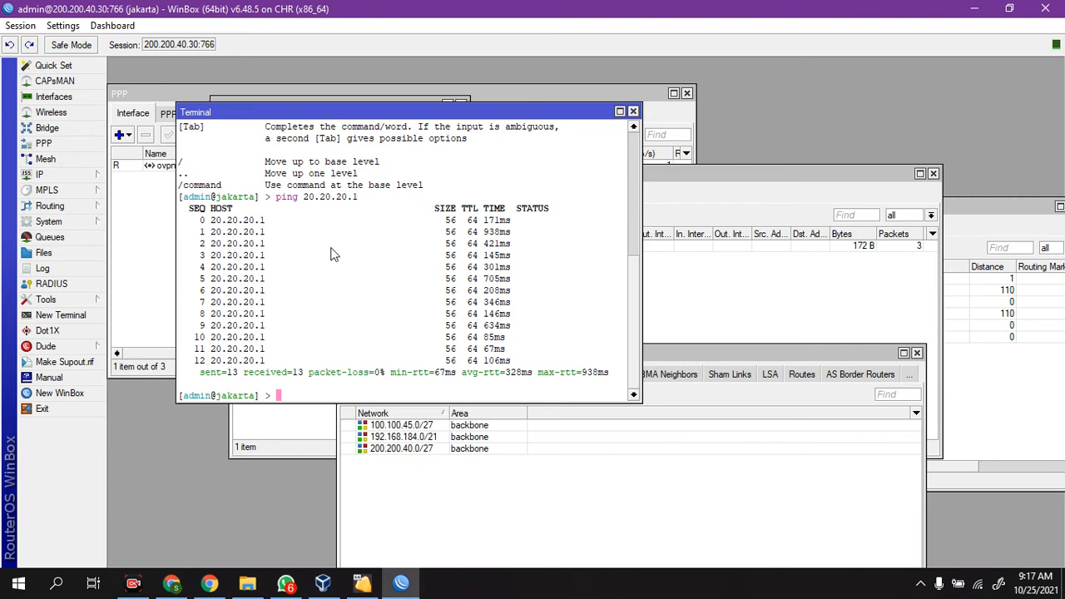
type("spe")
key("Tab")
key("BackSpace")
key("BackSpace")
key("BackSpace")
key("BackSpace")
key("BackSpace")
key("BackSpace")
key("BackSpace")
key("BackSpace")
key("BackSpace")
key("BackSpace")
key("BackSpace")
key("BackSpace")
key("BackSpace")
key("BackSpace")
Step: Move the ping terminal aside and open another terminal placed beside it
left_click_drag(495, 111, 432, 75)
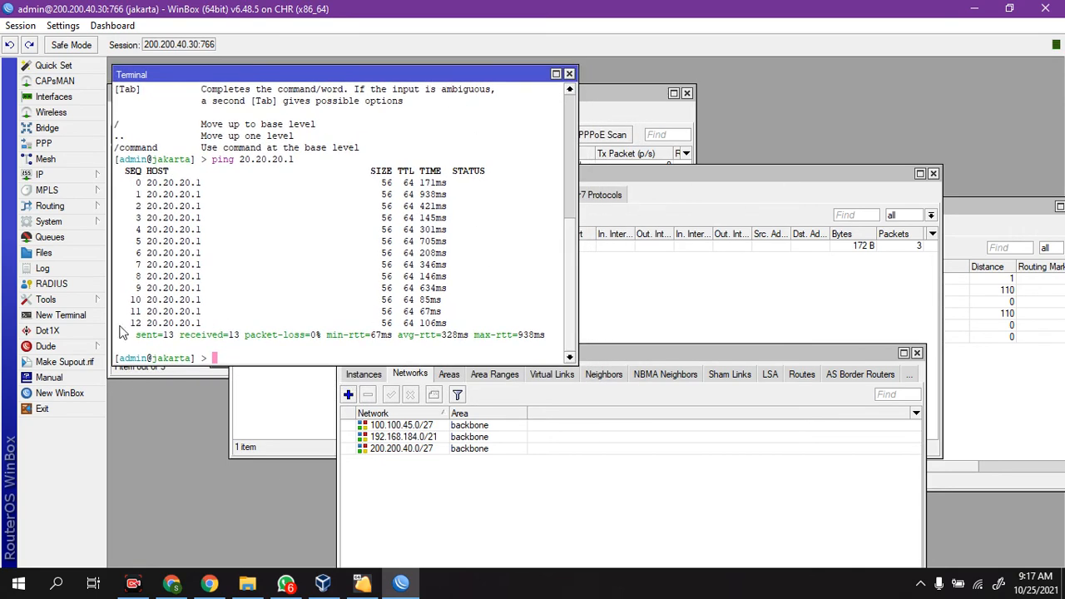
left_click(91, 319)
left_click_drag(532, 75, 775, 29)
type("system identity")
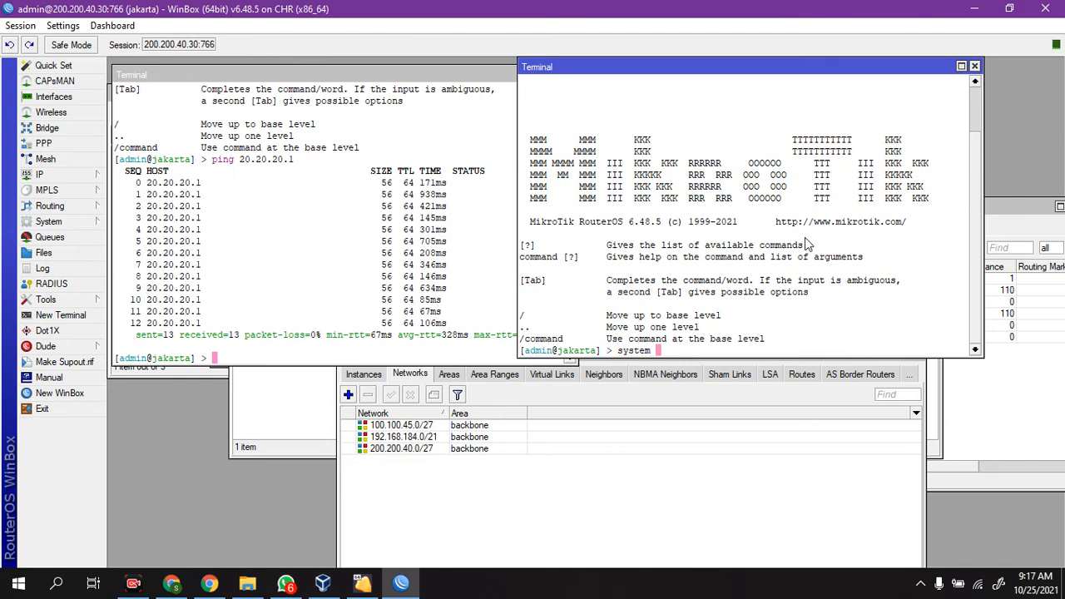
key("BackSpace")
key("BackSpace")
key("BackSpace")
key("BackSpace")
key("BackSpace")
key("BackSpace")
key("BackSpace")
key("BackSpace")
key("BackSpace")
key("BackSpace")
key("BackSpace")
key("BackSpace")
key("BackSpace")
key("BackSpace")
key("BackSpace")
type("tool ")
type("te")
key("Tab")
key("BackSpace")
key("BackSpace")
key("BackSpace")
key("BackSpace")
key("BackSpace")
key("BackSpace")
key("BackSpace")
key("BackSpace")
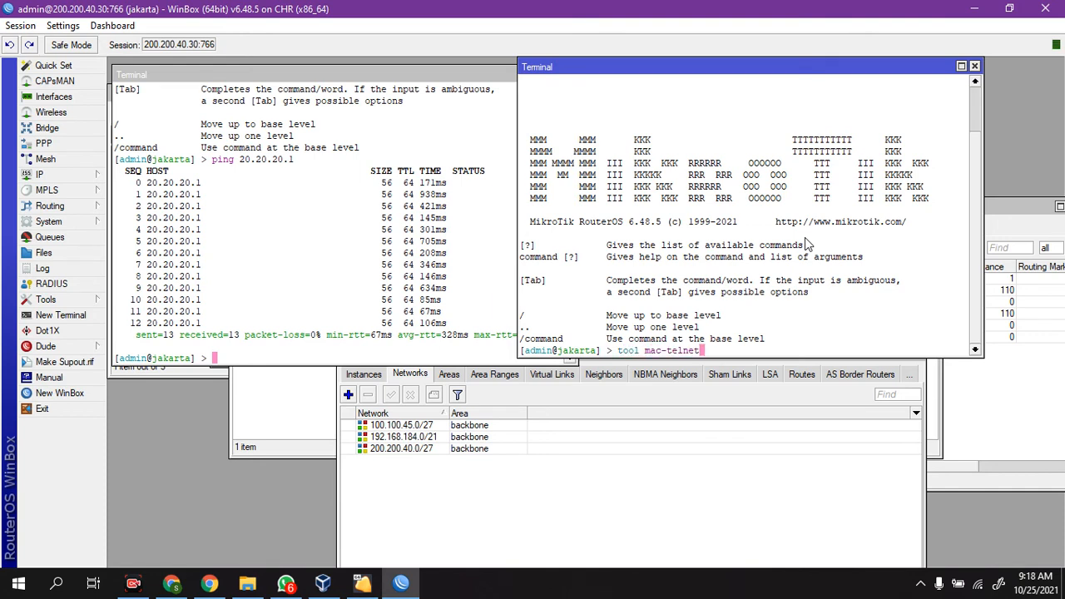
key("BackSpace")
key("BackSpace")
key("BackSpace")
type("tel")
key("BackSpace")
key("BackSpace")
key("BackSpace")
key("BackSpace")
key("BackSpace")
key("BackSpace")
key("BackSpace")
key("BackSpace")
Step: Start a Telnet session from the new jakarta terminal to 20.20.20.1
type("system telnet 20.20.20.1")
key("Return")
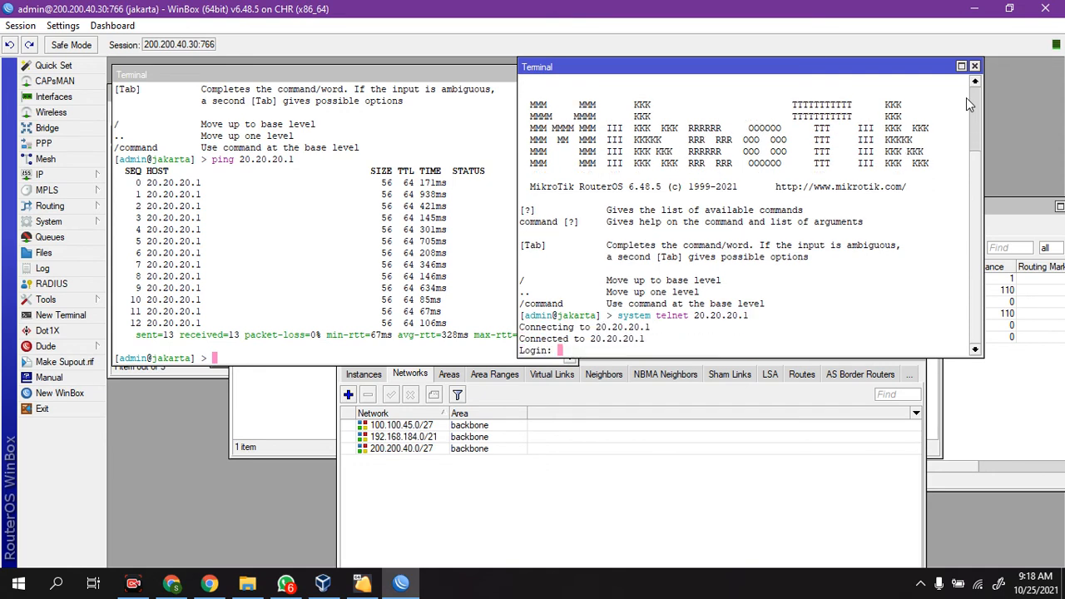
Step: Log in to the router at 20.20.20.1 as admin to check access, and close that terminal
type("admin")
key("Return")
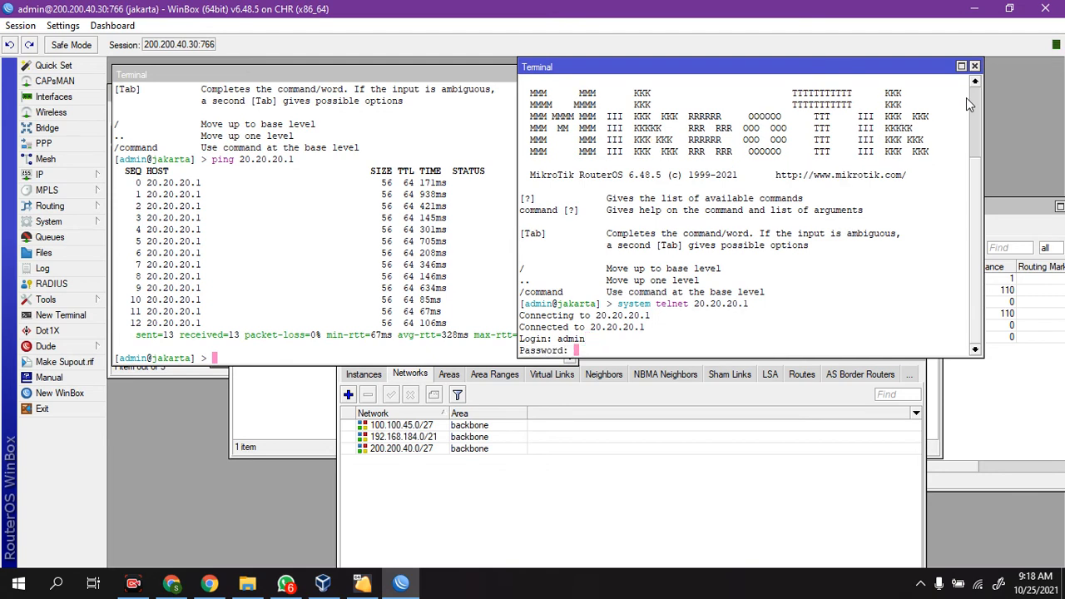
key("Return")
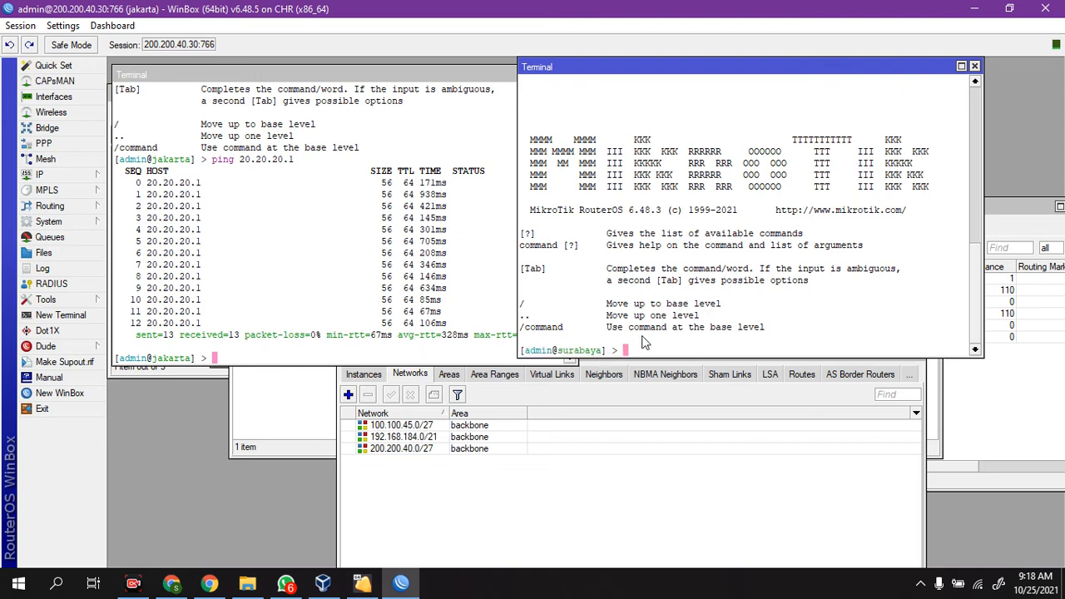
left_click(975, 66)
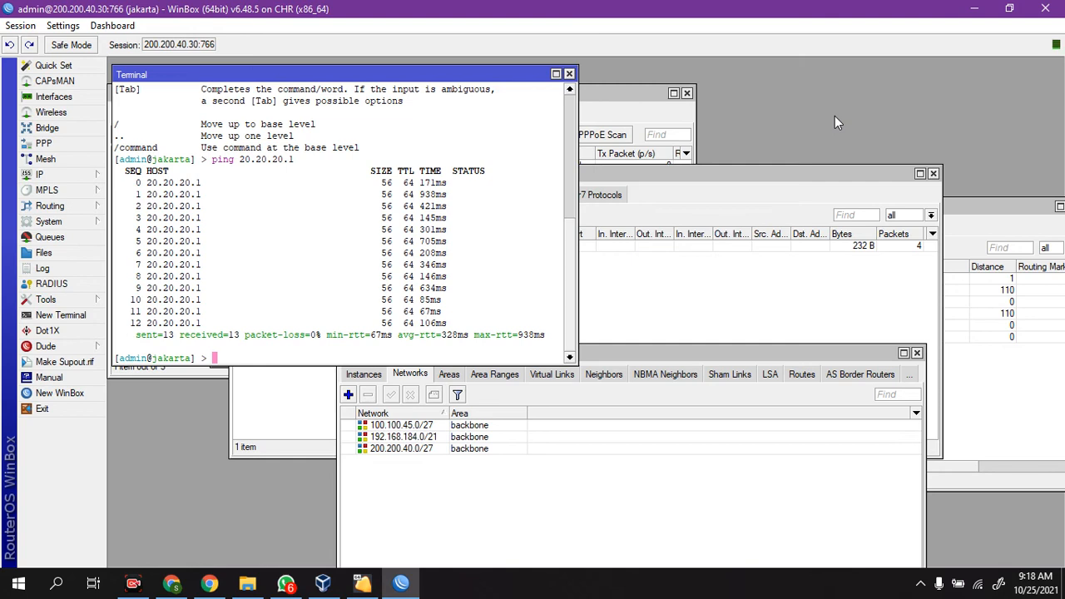
Step: Print the jakarta router's IP address list in the remaining terminal
type("ip address")
key("Return")
type("pr")
key("Return")
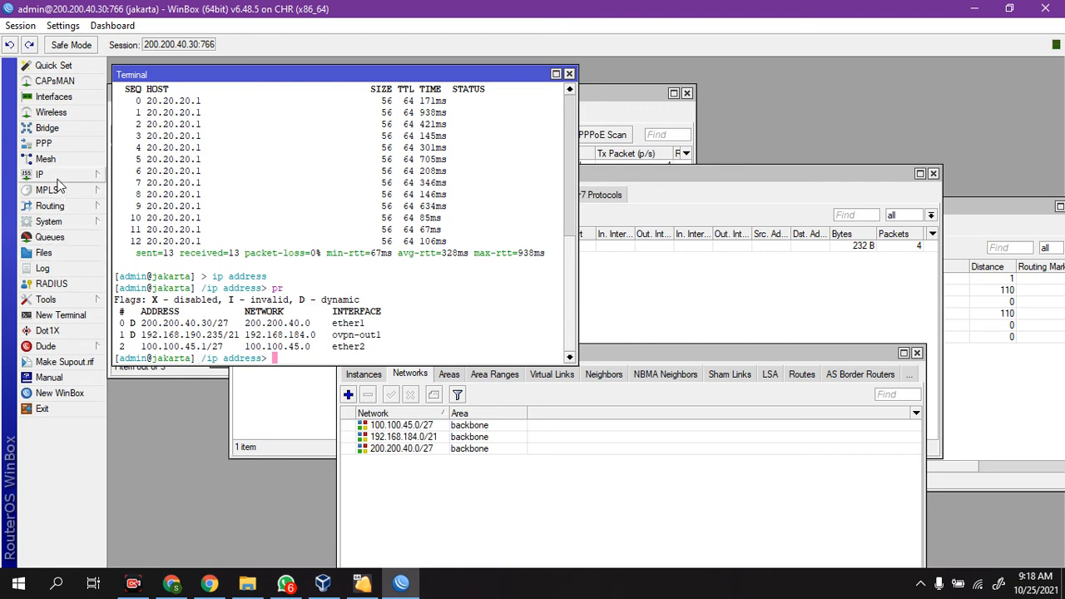
Step: Bring up the OSPF networks list for review and close its window
left_click(63, 207)
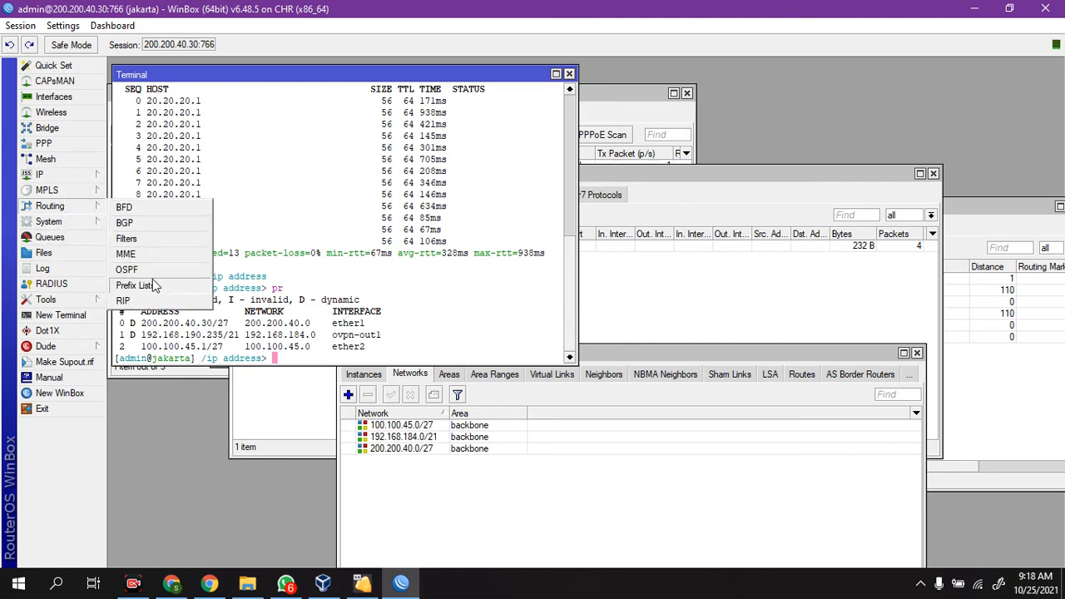
left_click(127, 271)
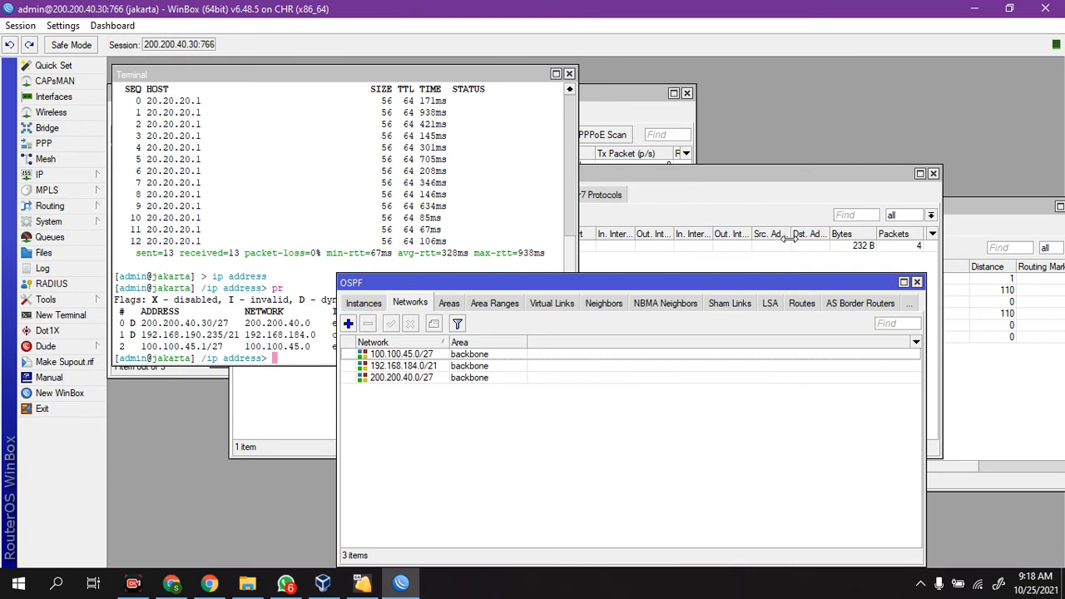
left_click(917, 282)
Step: Open the route list and examine the OSPF-learned routes to 20.20.20.0/28 and 192.168.3.0/28
left_click(50, 174)
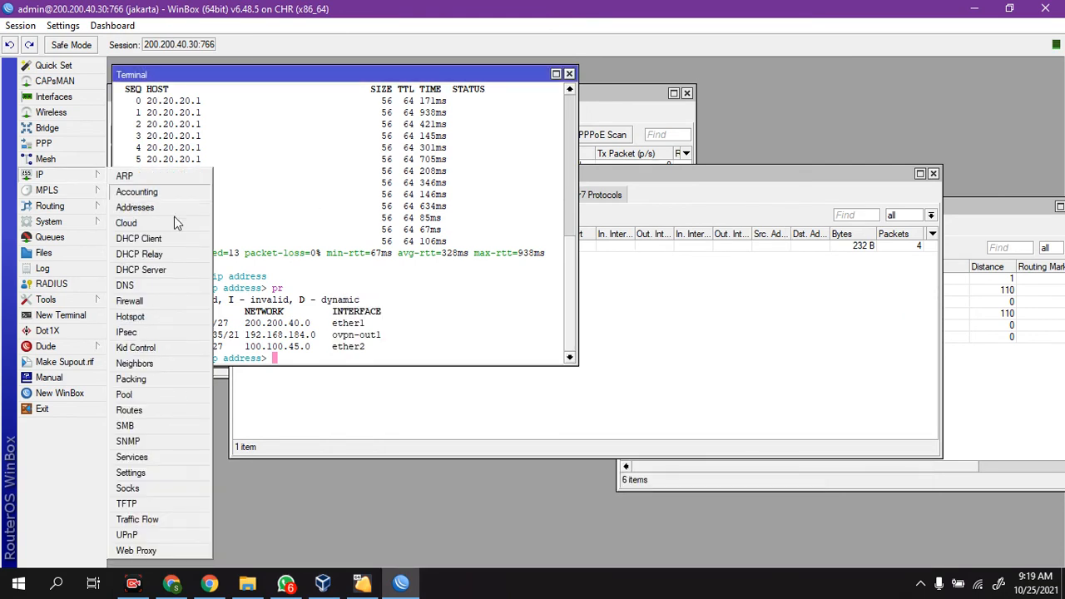
left_click(159, 412)
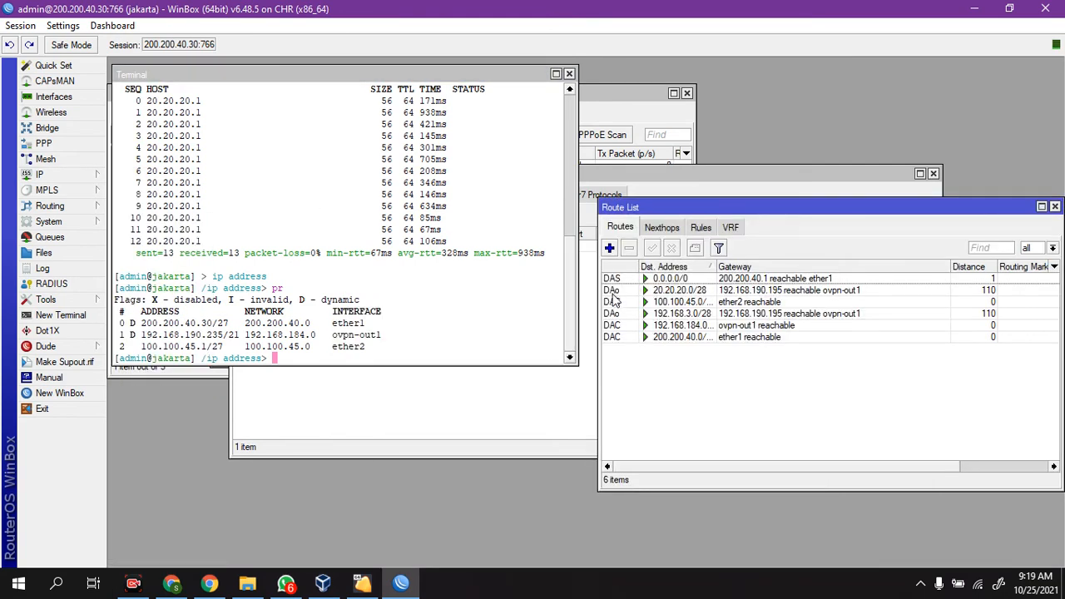
left_click(616, 291)
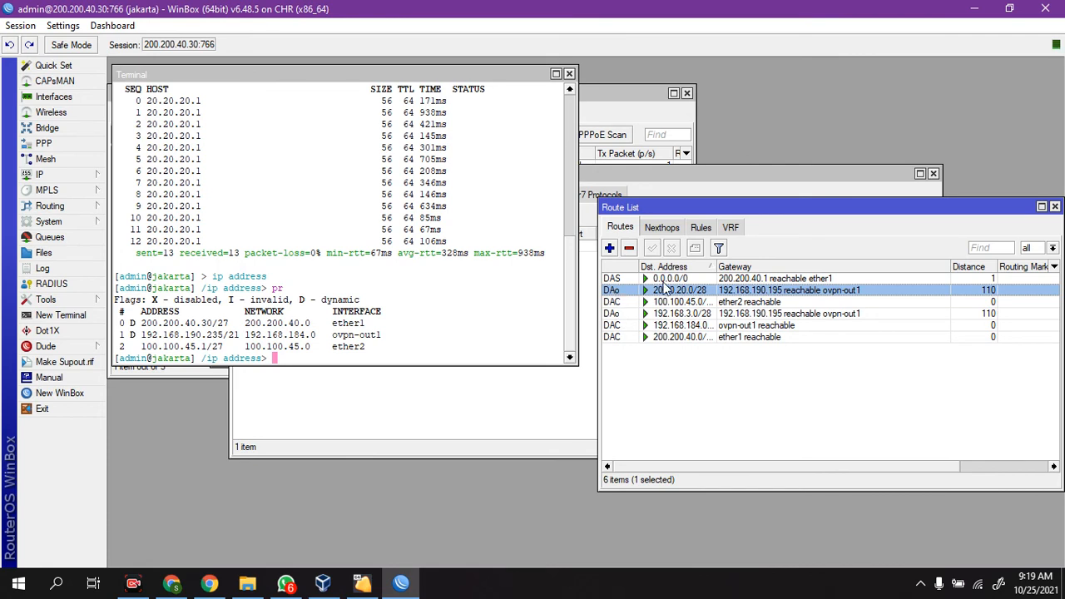
left_click(625, 315)
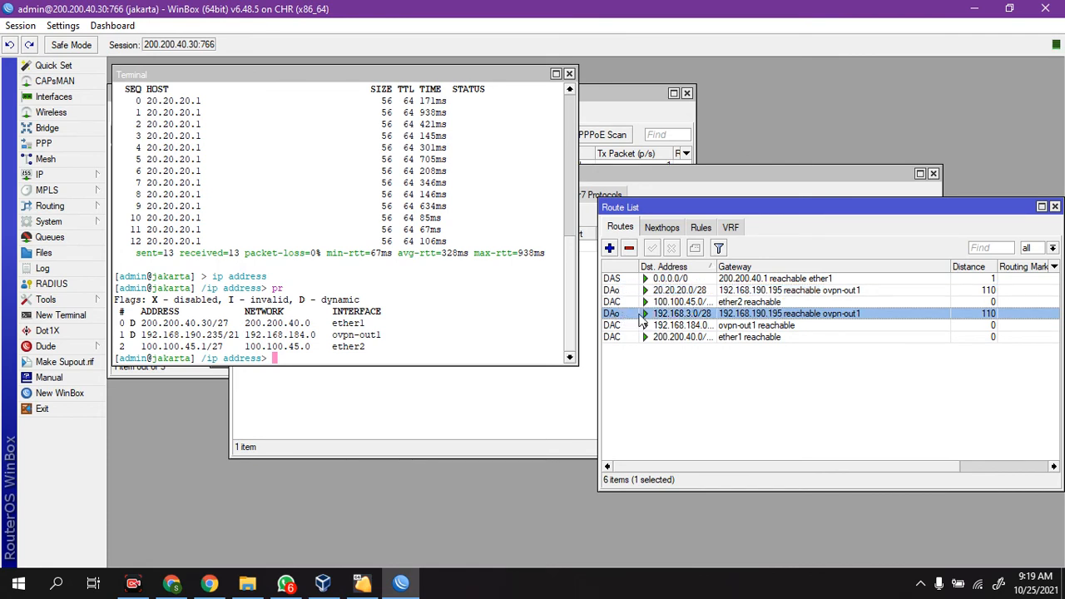
left_click(436, 298)
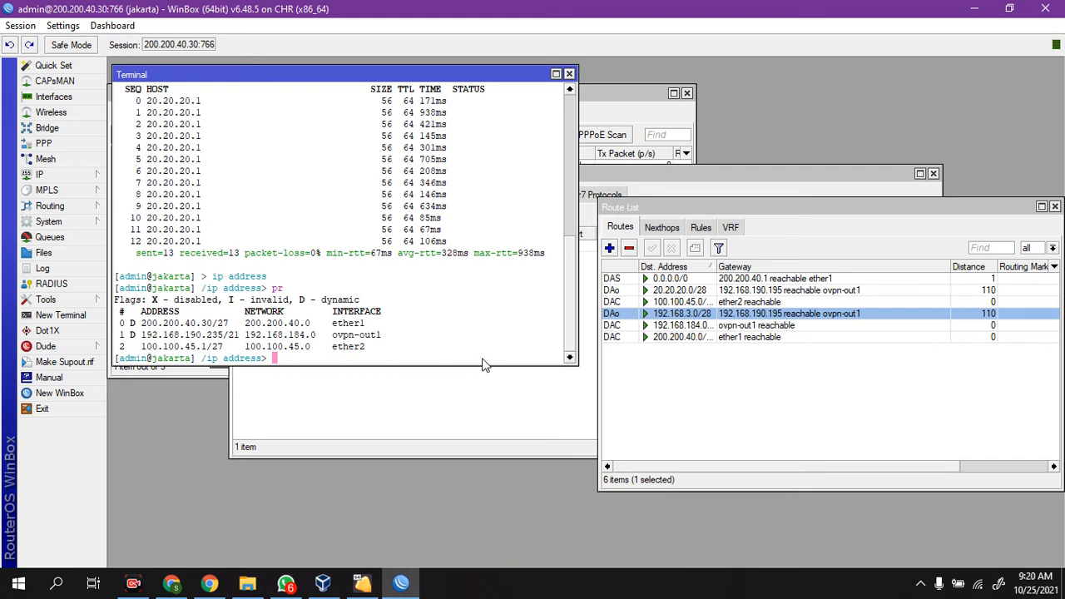
Step: Open the IP service list to examine the router's service ports
left_click(82, 176)
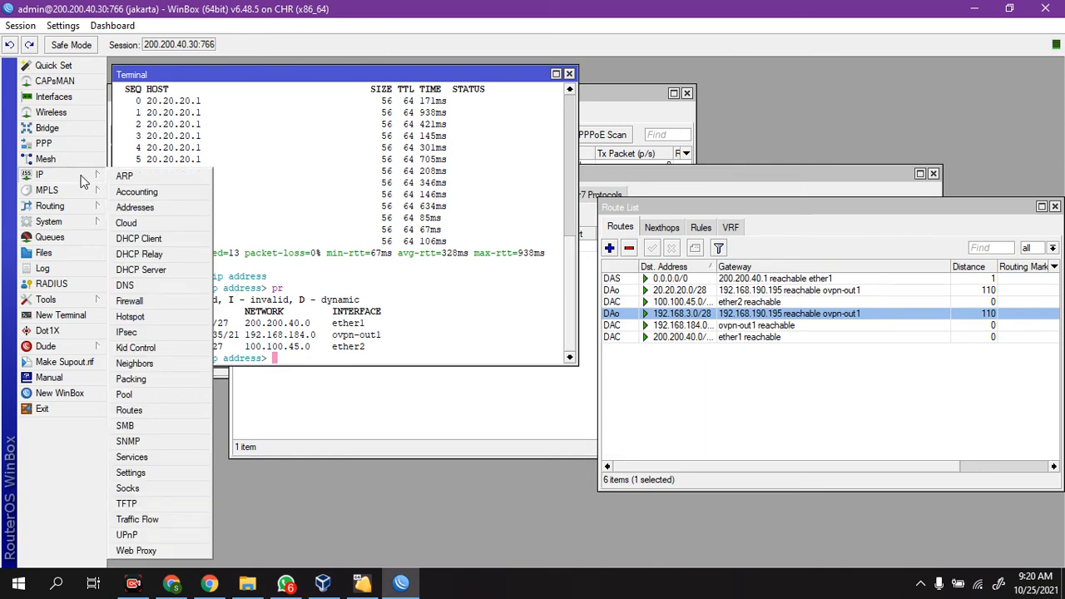
left_click(312, 219)
left_click(67, 175)
left_click(130, 457)
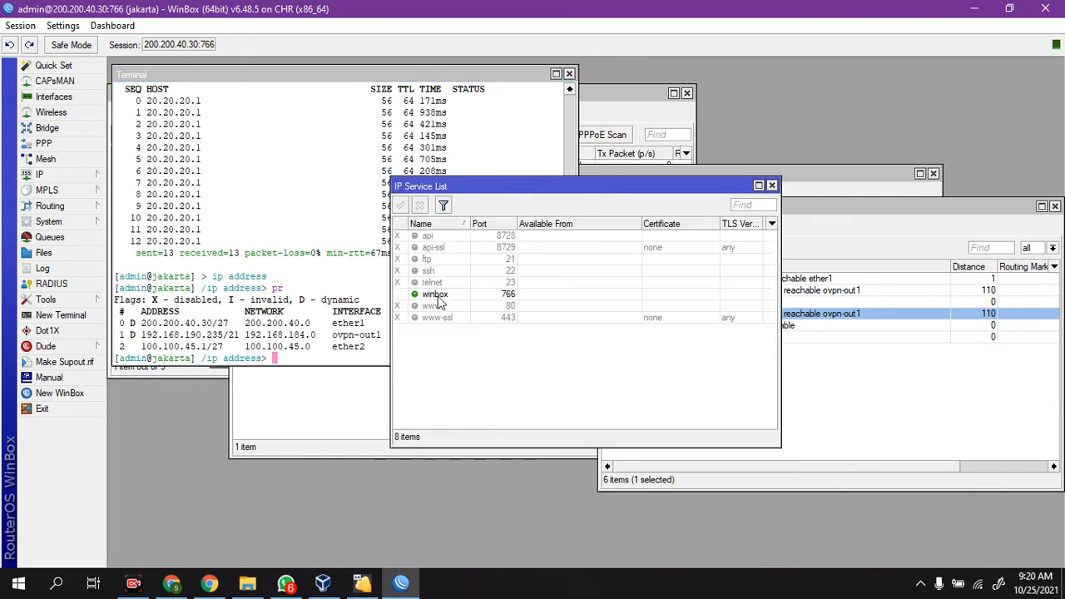
Step: Enable the telnet service on the jakarta router and close the IP service list
double_click(432, 282)
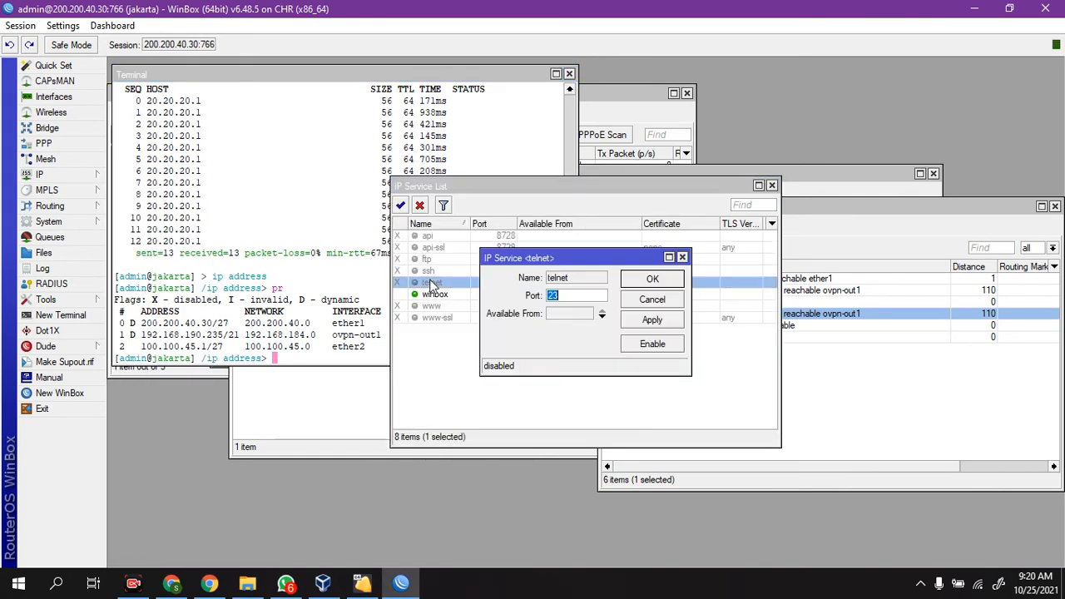
left_click(683, 257)
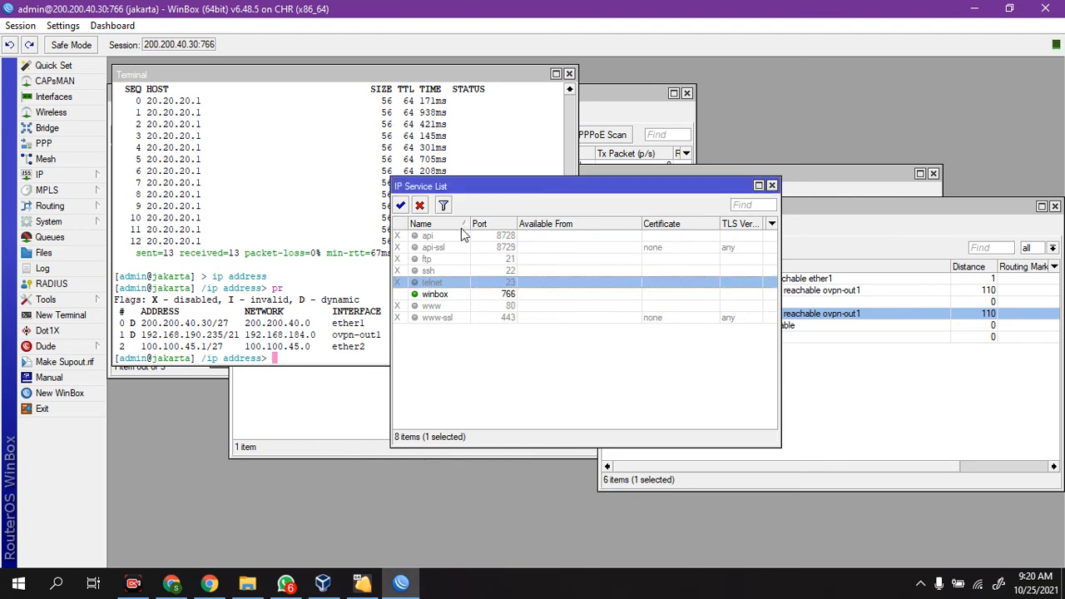
left_click(401, 206)
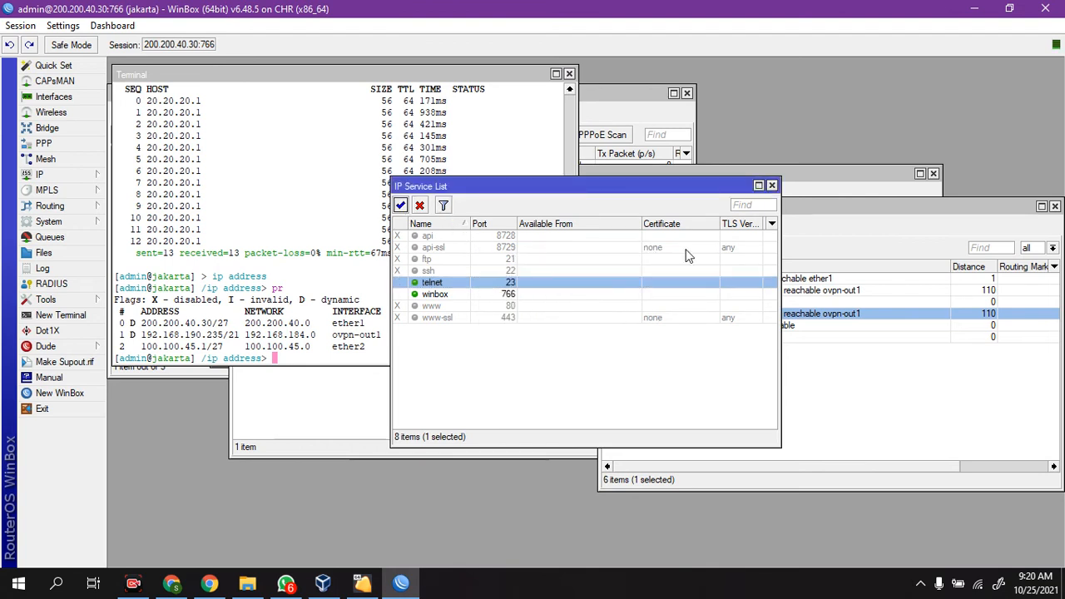
left_click(773, 184)
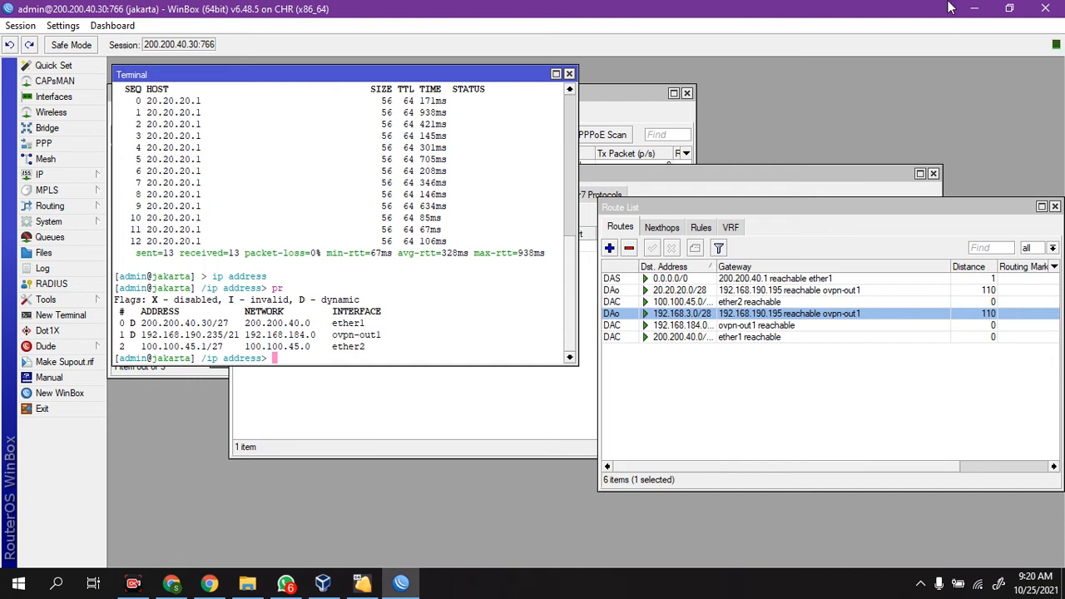
Step: Minimize WinBox, switch to the Chrome window with the Google Meet call, hide the screen-sharing notice and show the meeting
left_click(975, 10)
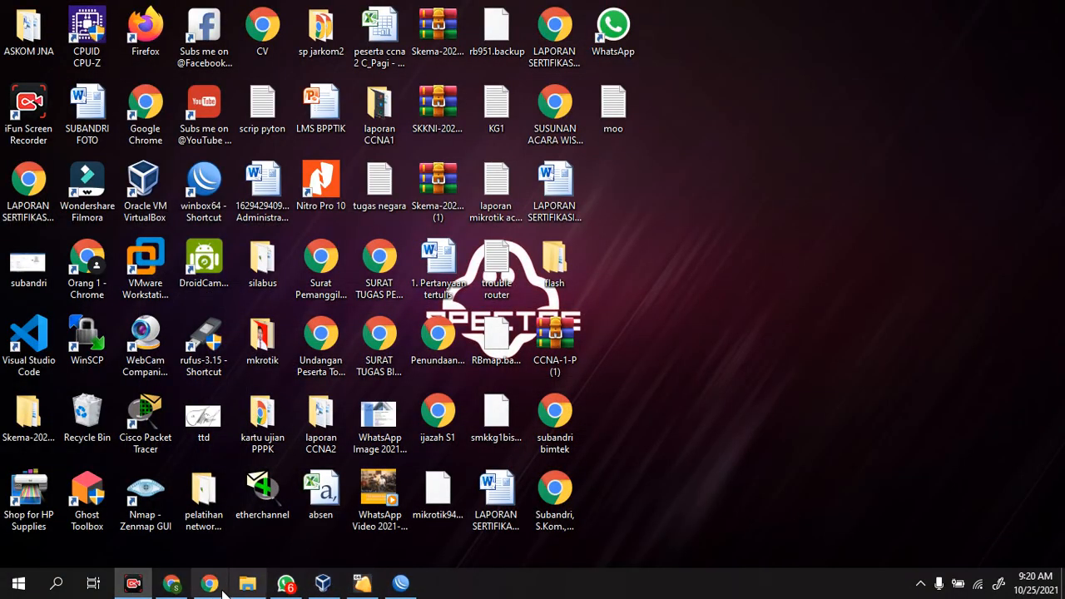
left_click(173, 585)
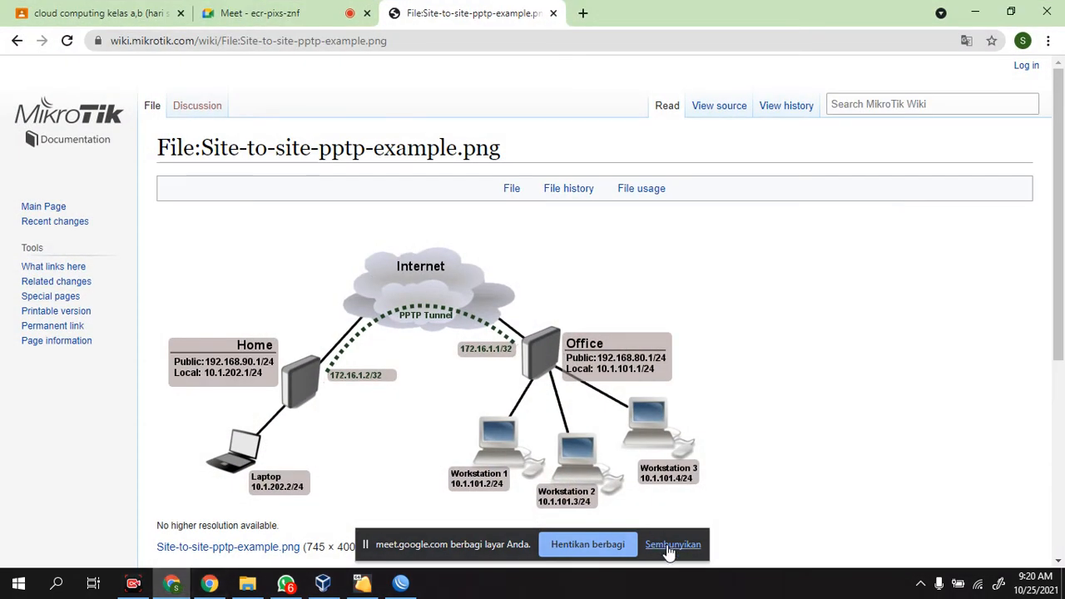
left_click(672, 545)
left_click(301, 12)
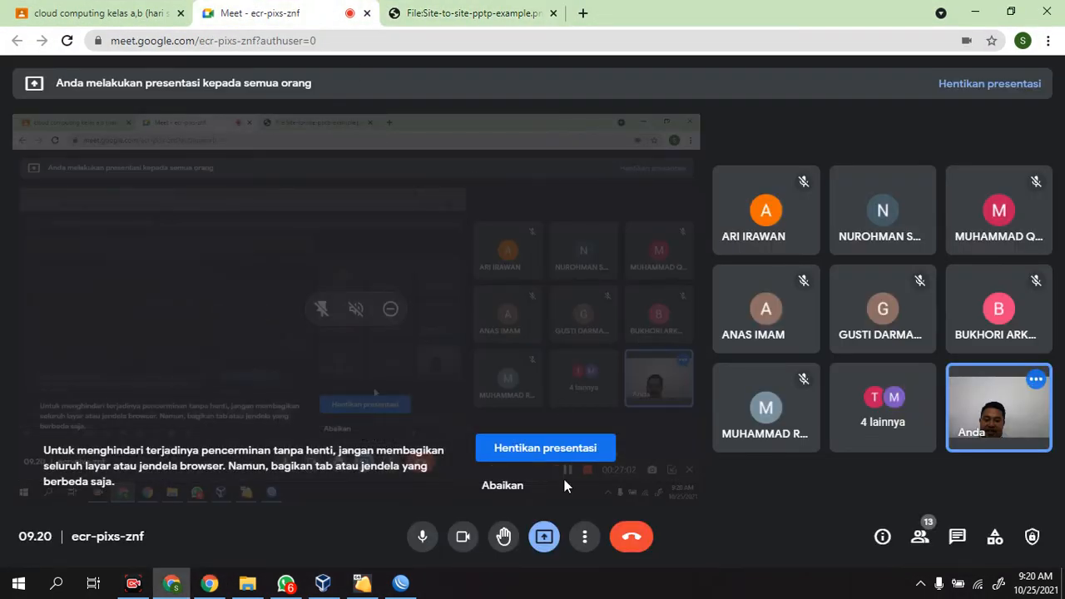
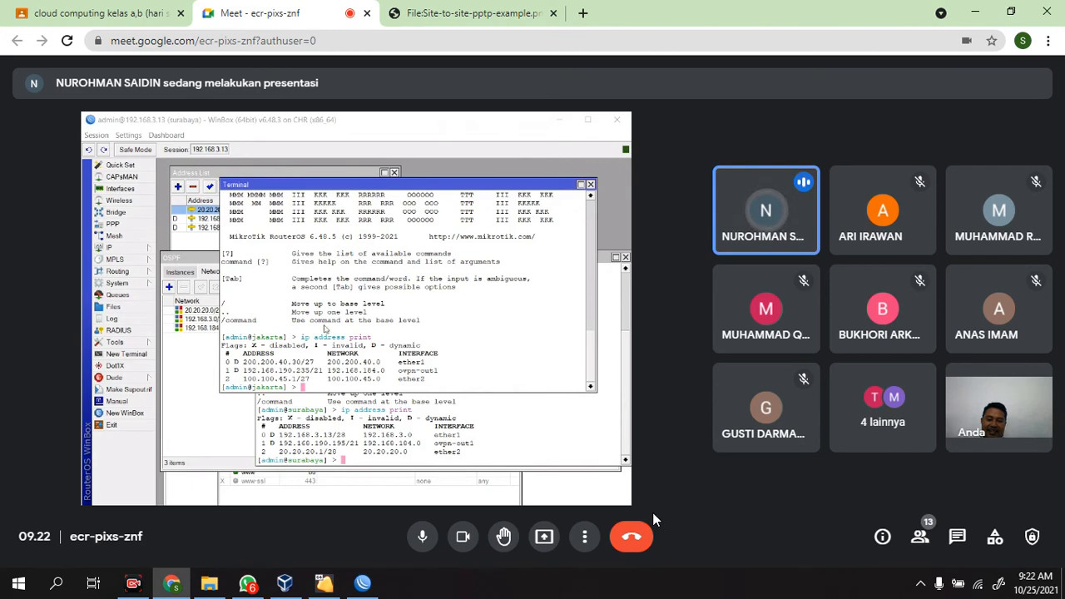
Step: View the site-to-site PPTP example diagram on the MikroTik Wiki
left_click(426, 8)
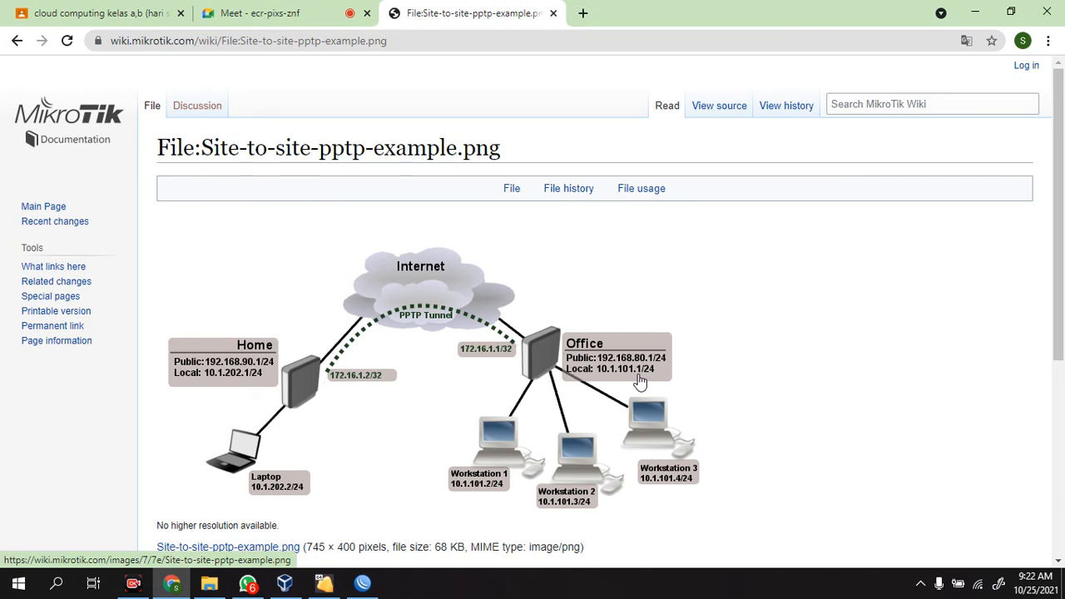
left_click(364, 584)
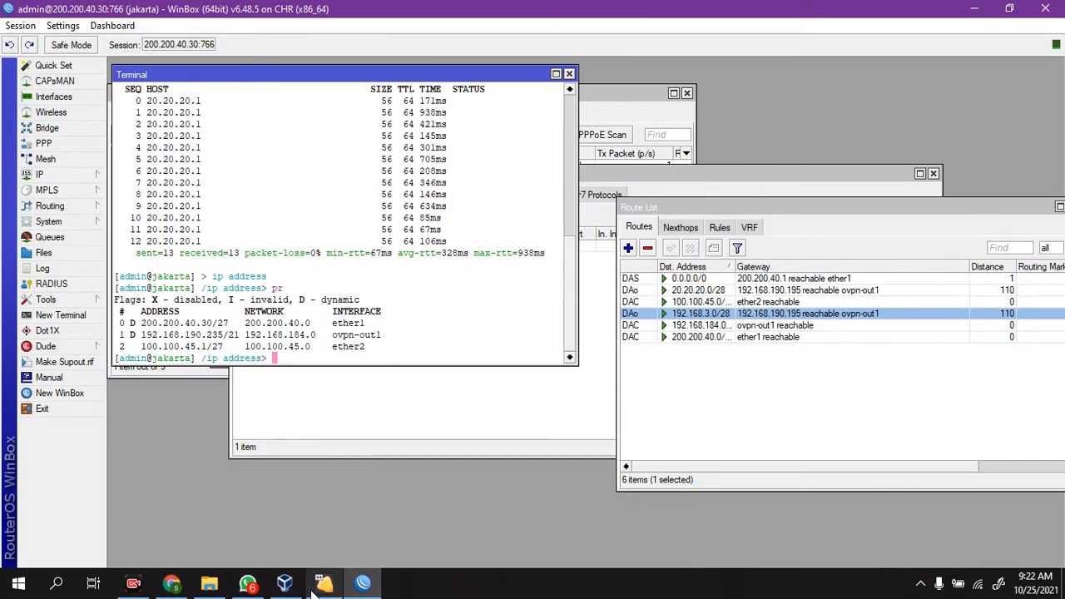
left_click(172, 585)
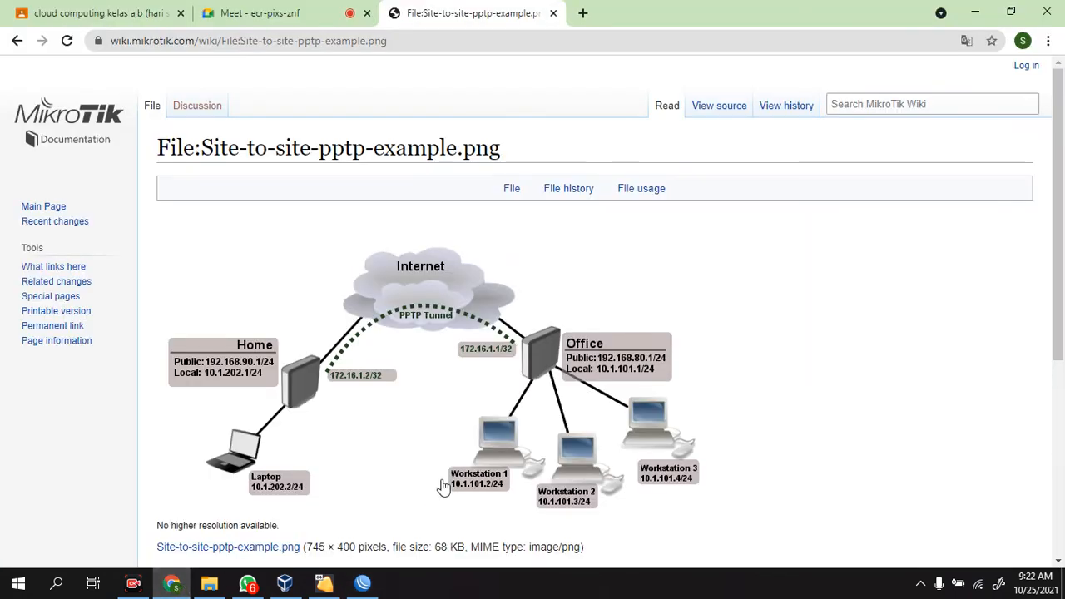
Step: Present the entire screen in the Google Meet call and return to WinBox
left_click(238, 15)
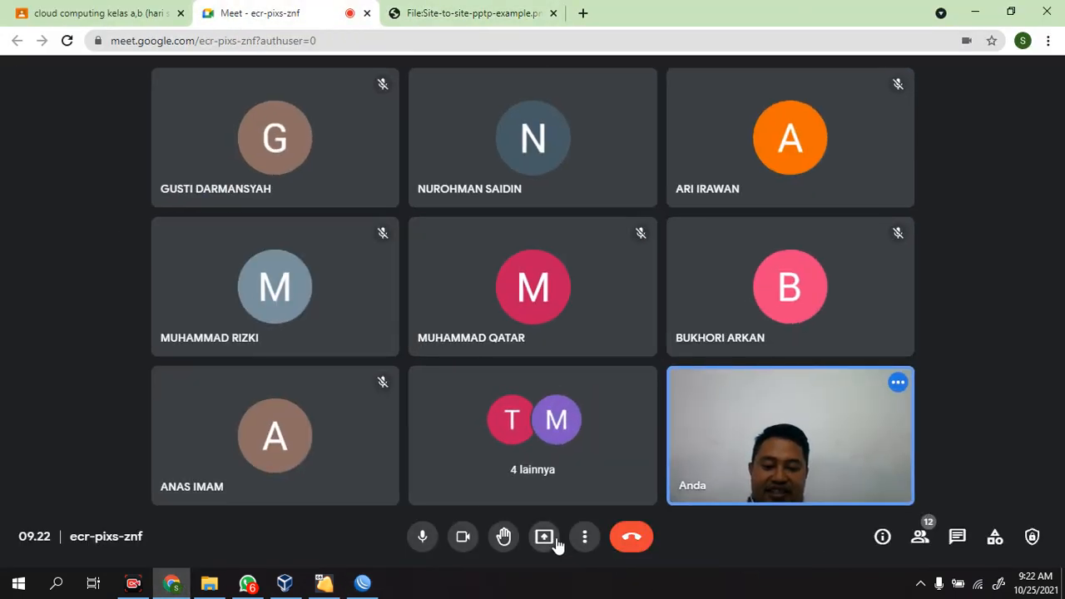
left_click(544, 536)
left_click(625, 428)
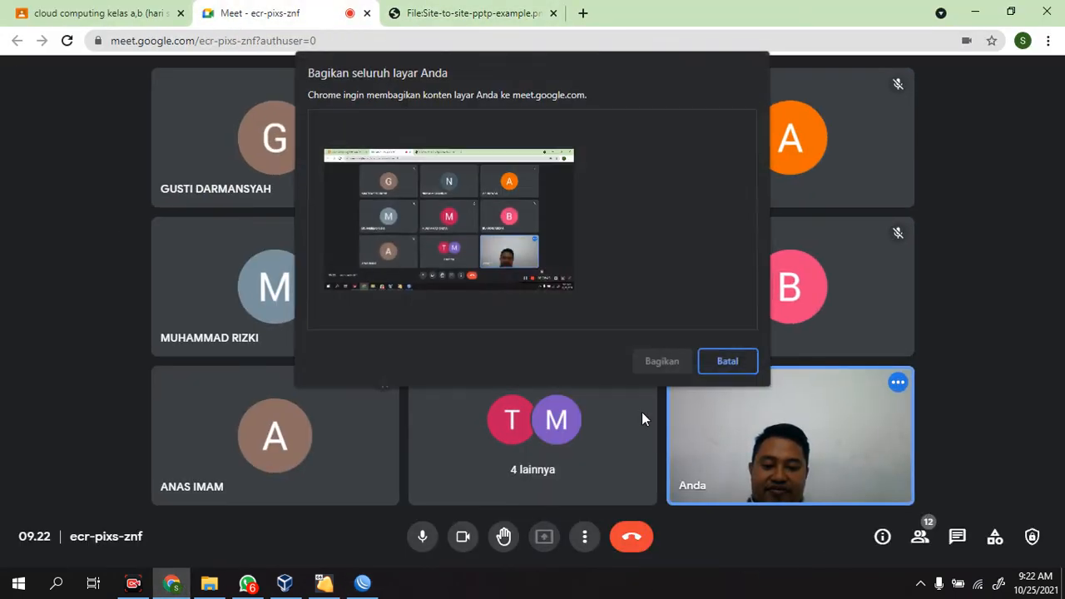
left_click(469, 215)
left_click(662, 362)
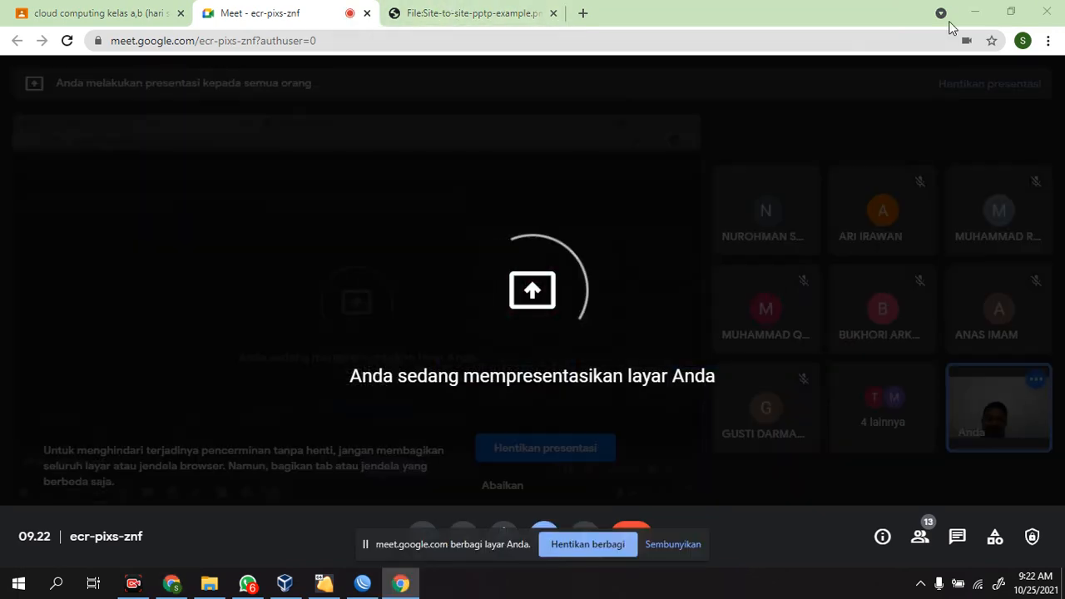
left_click(976, 11)
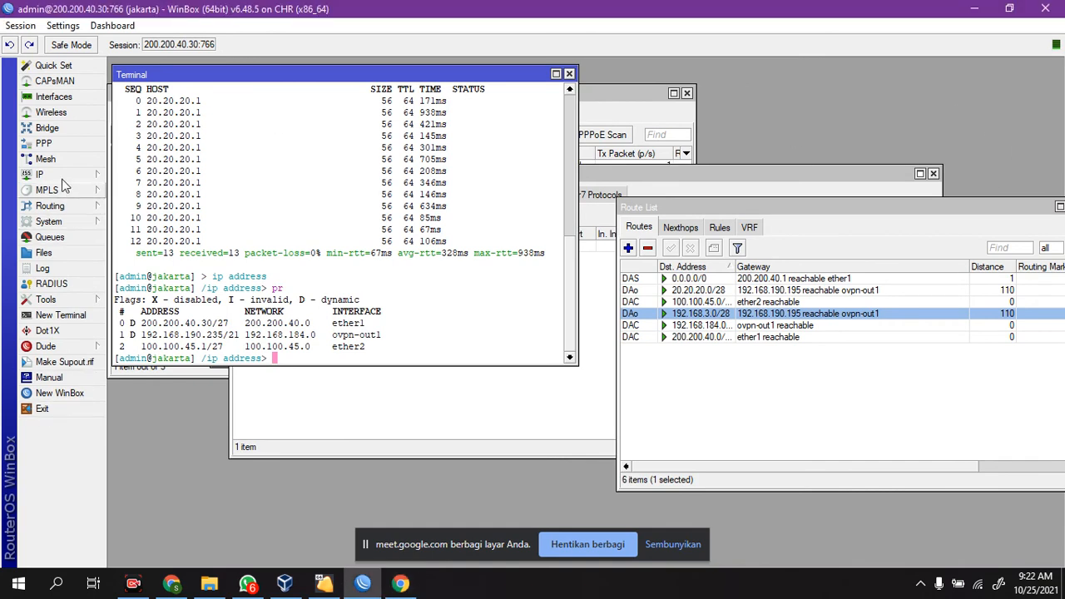
Step: Open the PPP interface list and look through the available tunnel interface types
left_click(43, 143)
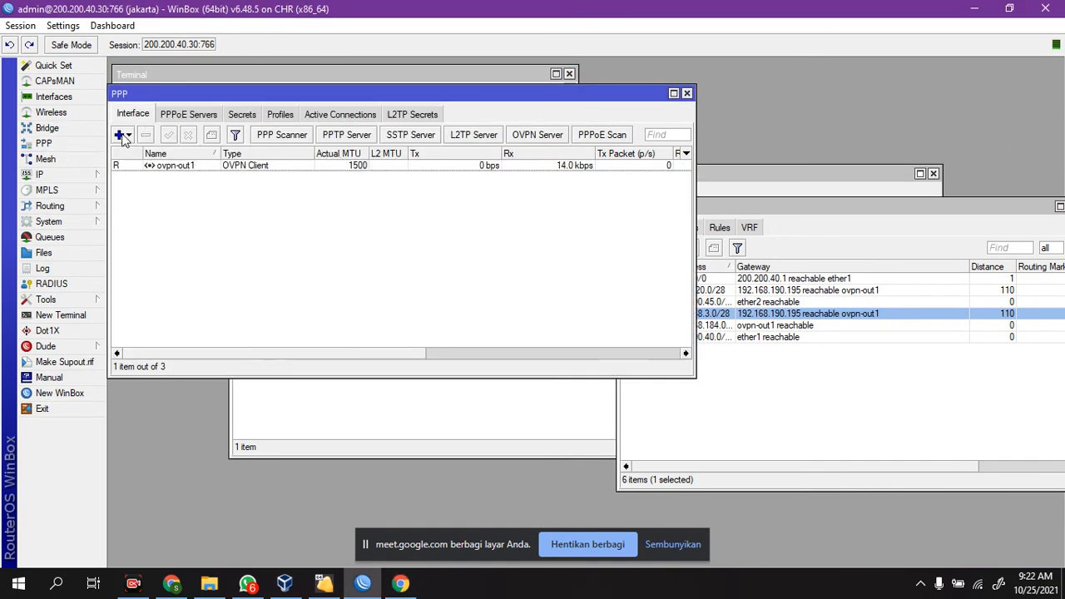
left_click(121, 135)
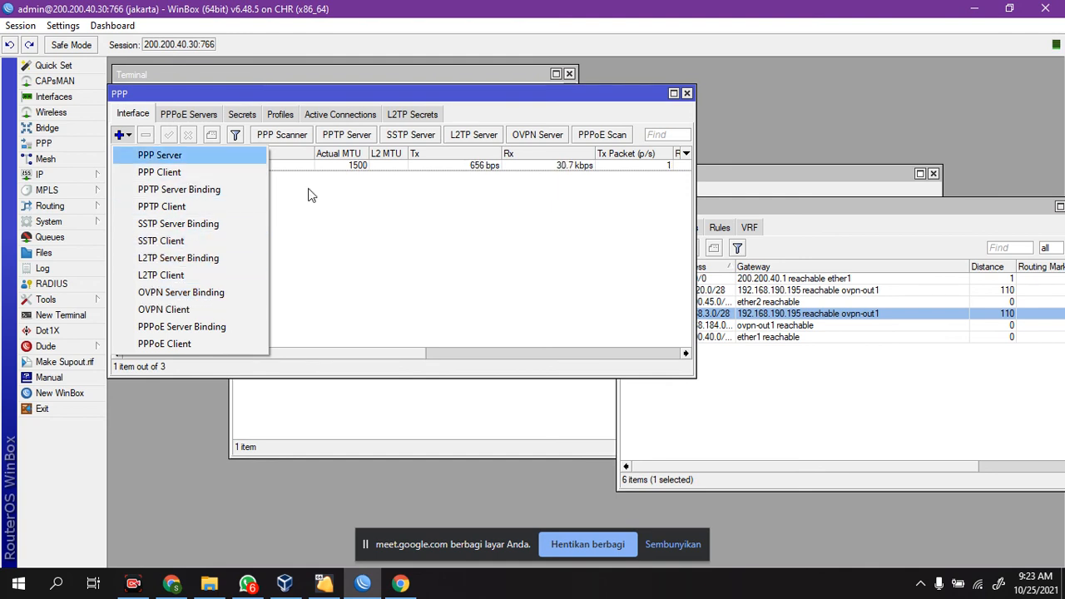
left_click(380, 241)
Step: Open the ovpn-out1 client's dial-out settings and examine the authentication options, keeping sha1 selected
double_click(185, 166)
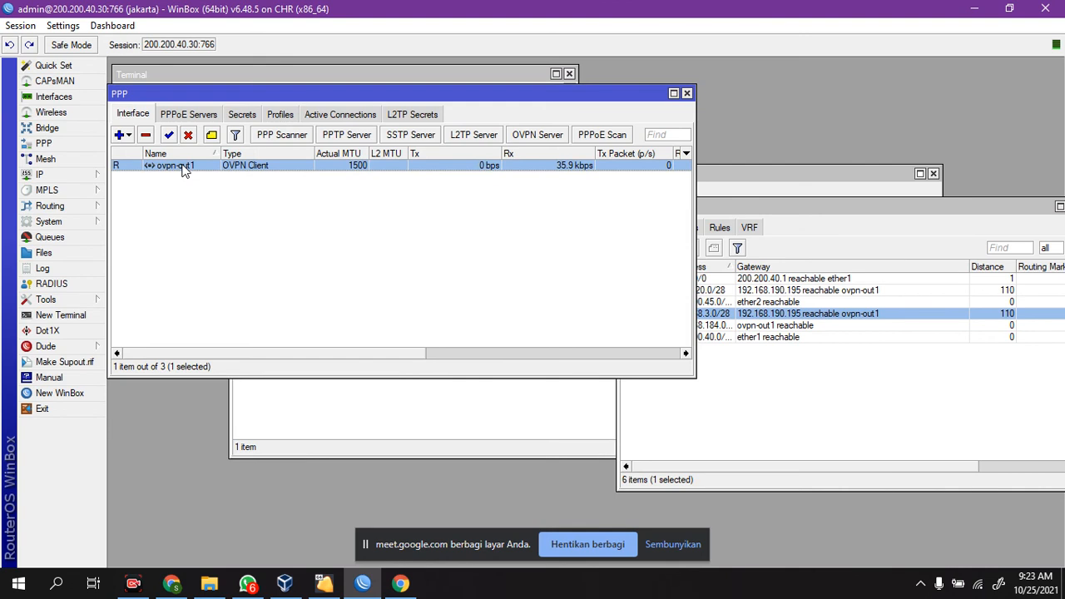
left_click(284, 168)
double_click(285, 168)
key("Tab")
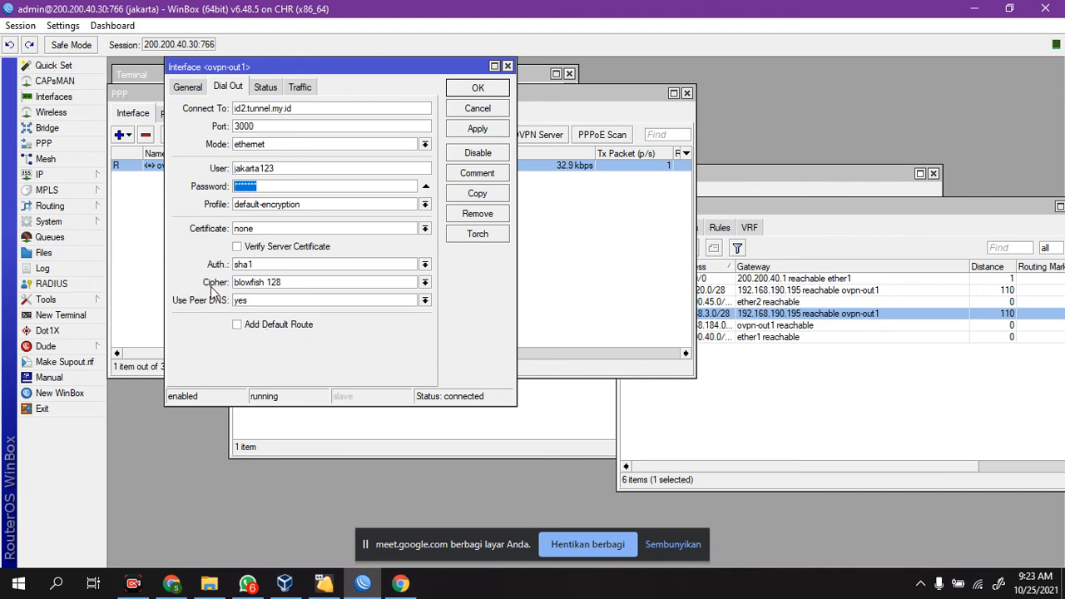
left_click(271, 266)
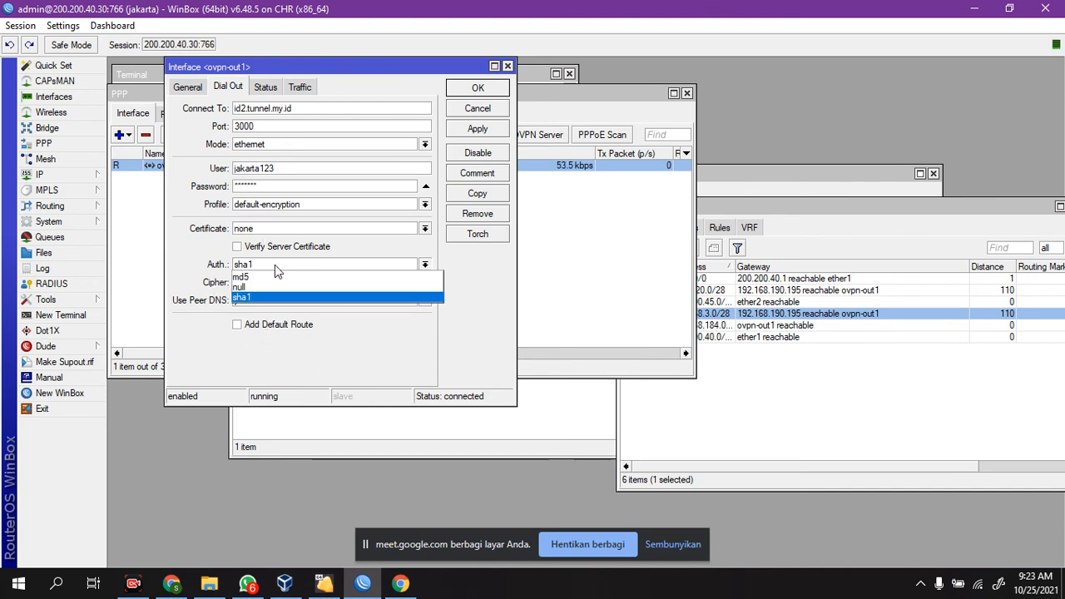
left_click(273, 265)
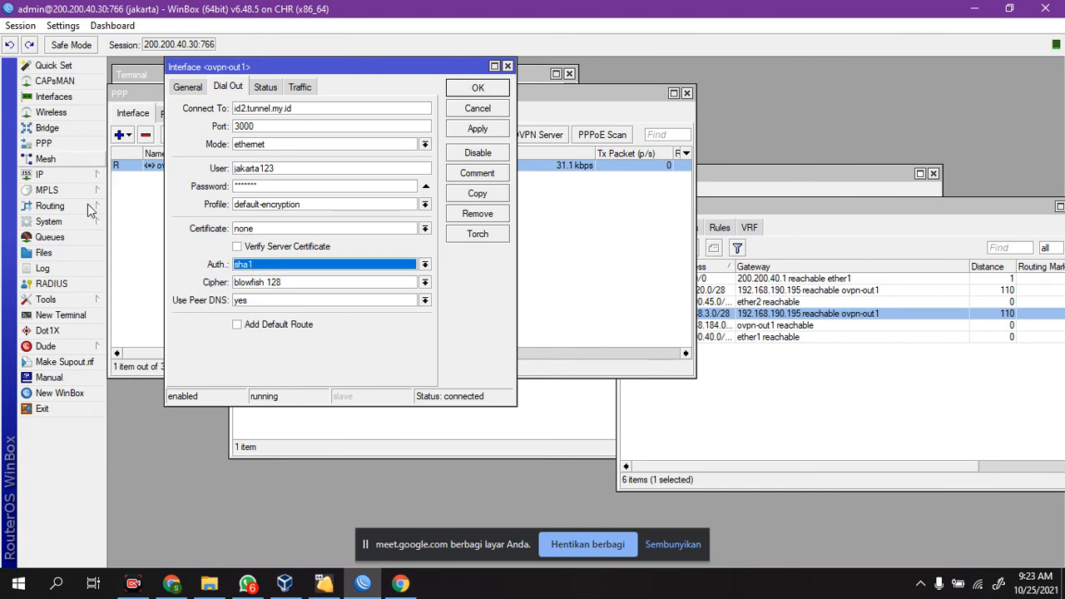
left_click(305, 264)
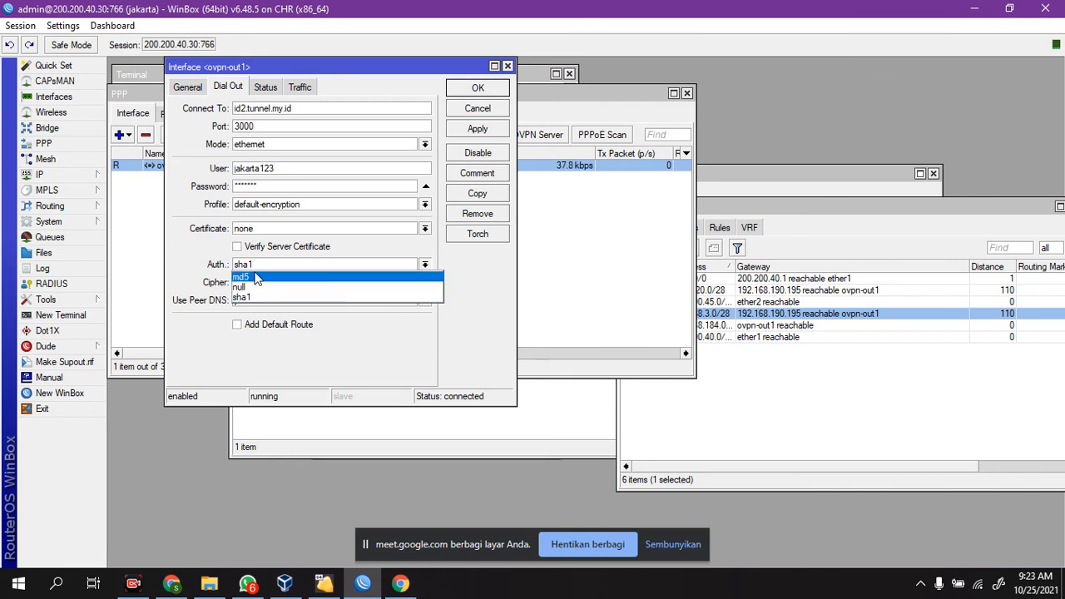
left_click(240, 297)
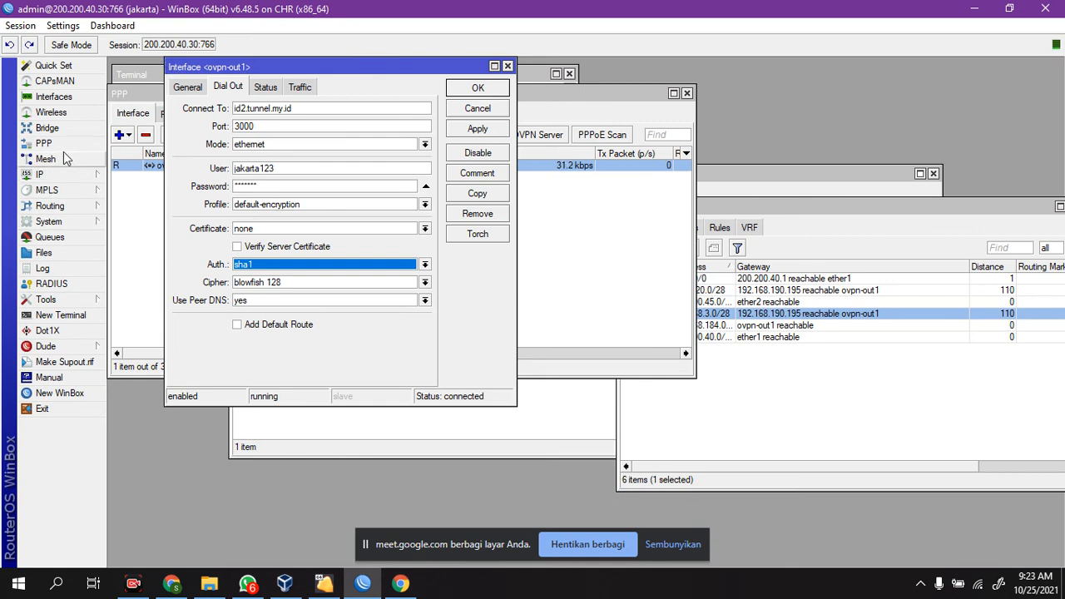
Step: Open a new PPTP client interface, examine its dial-out settings and close it without saving
left_click(137, 236)
left_click(122, 135)
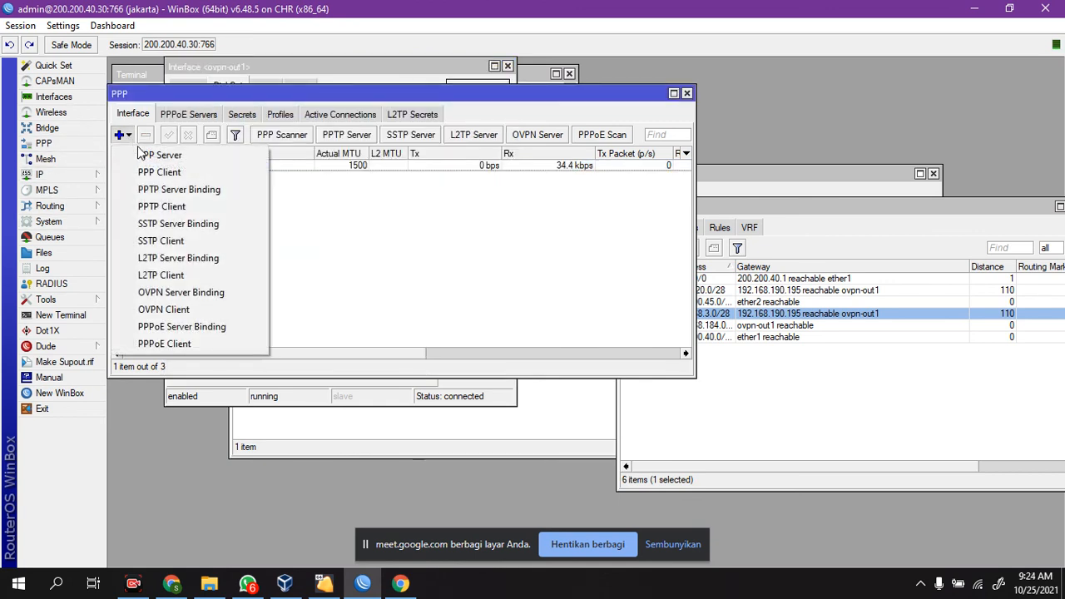
left_click(190, 207)
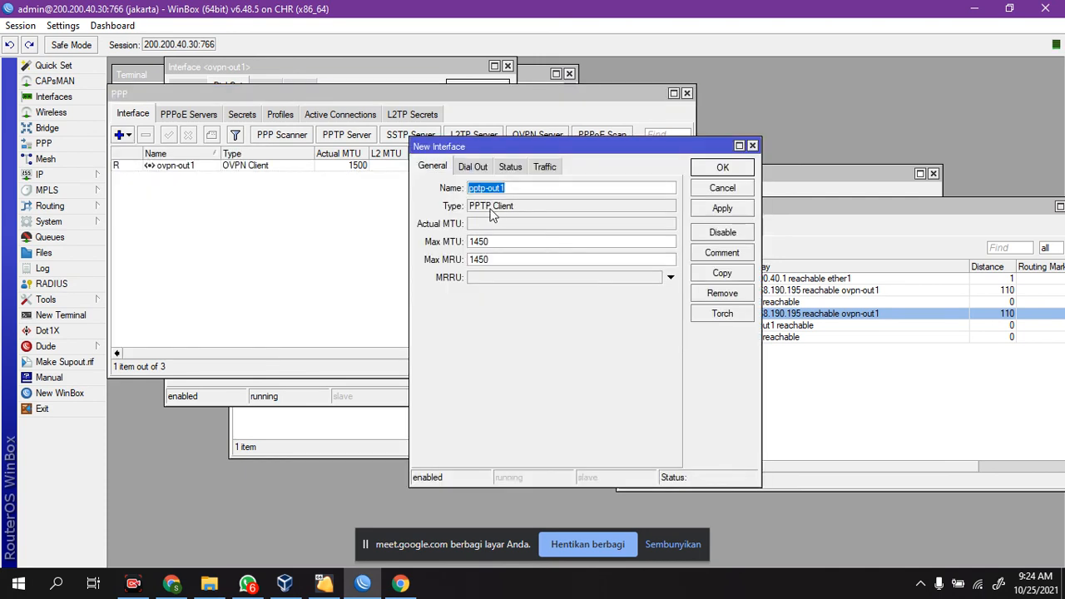
left_click(473, 167)
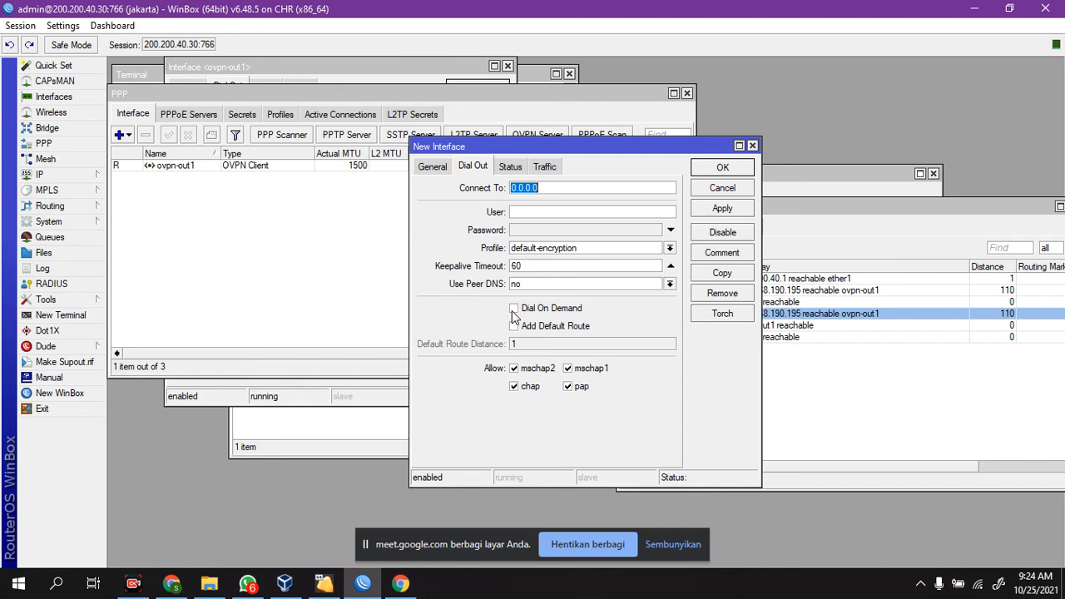
left_click(752, 146)
Step: Examine a new L2TP client's dial-out settings with Use IPsec enabled, plus its traffic and status, and close it without saving
left_click(125, 134)
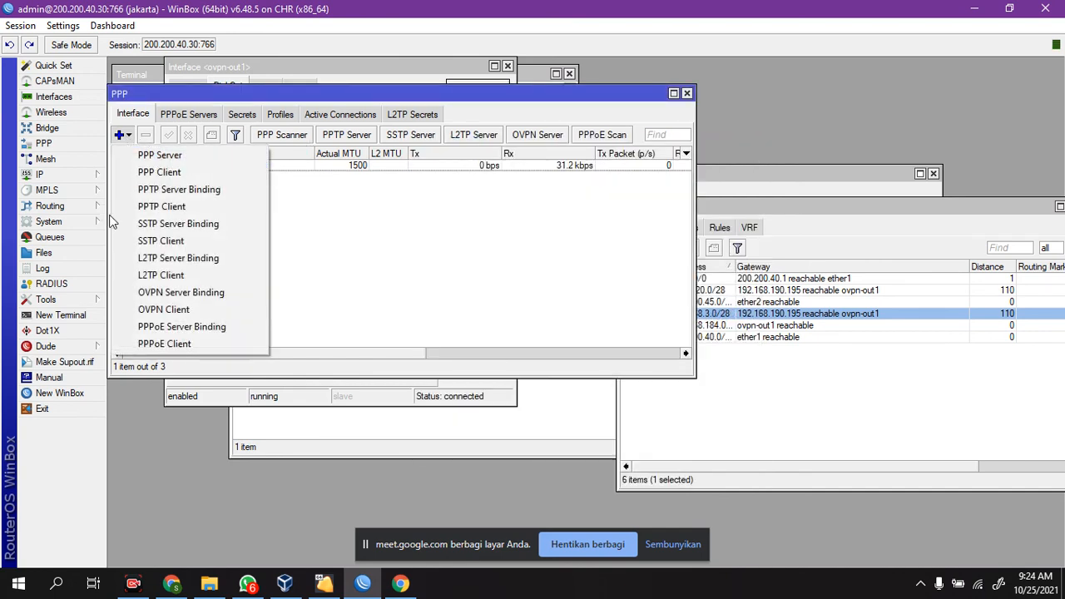
left_click(177, 277)
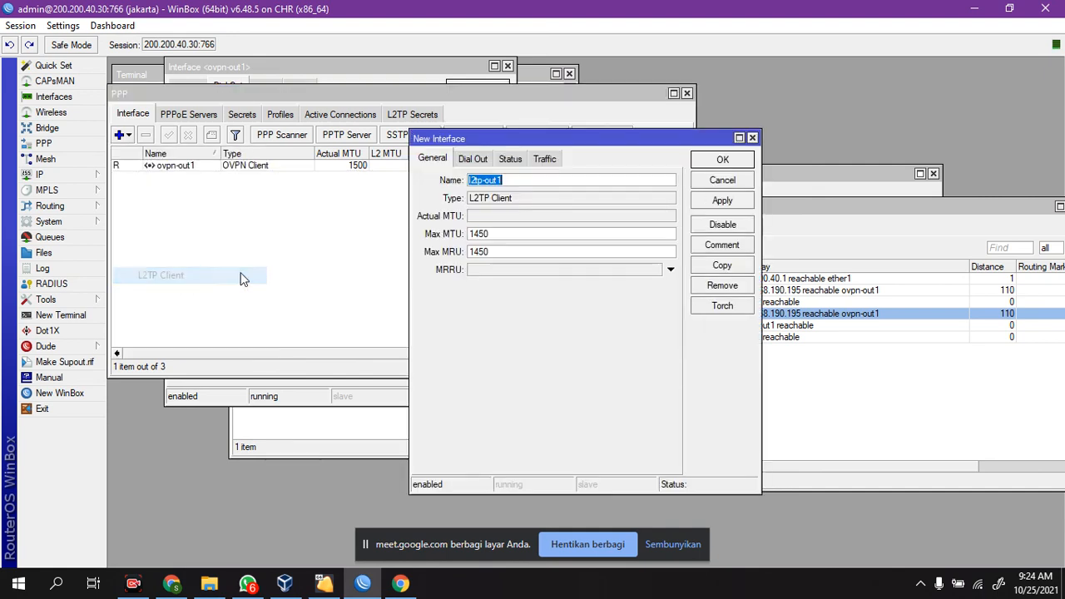
left_click(473, 158)
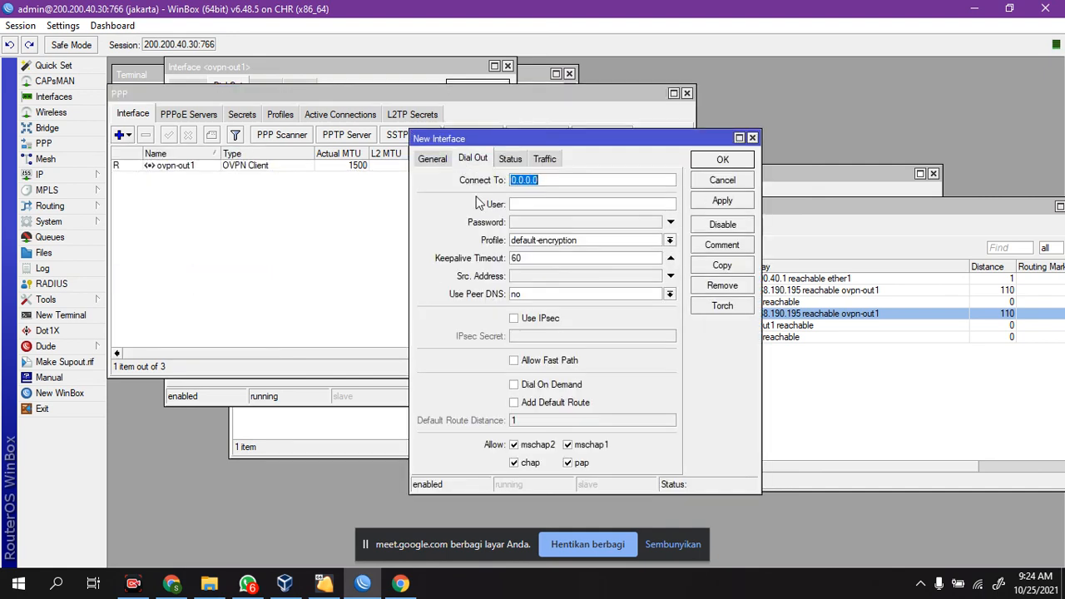
left_click(514, 318)
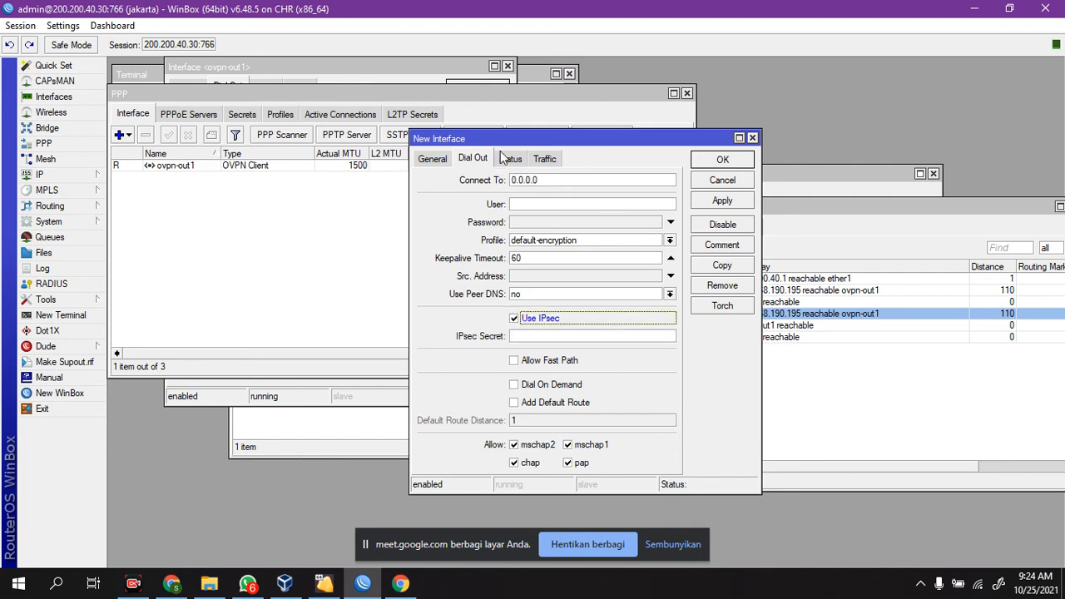
left_click(545, 160)
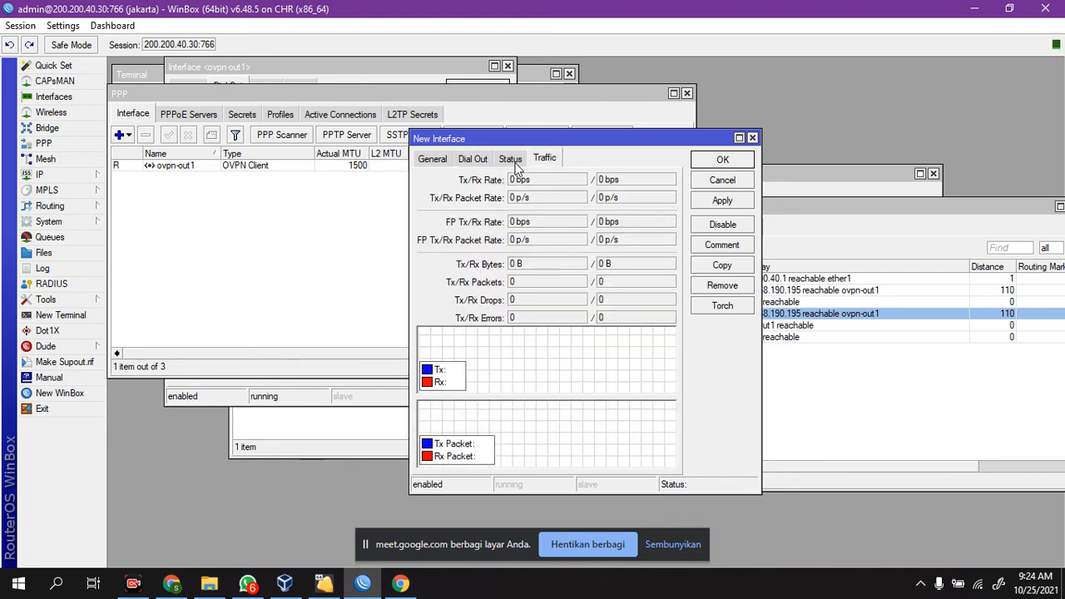
left_click(516, 164)
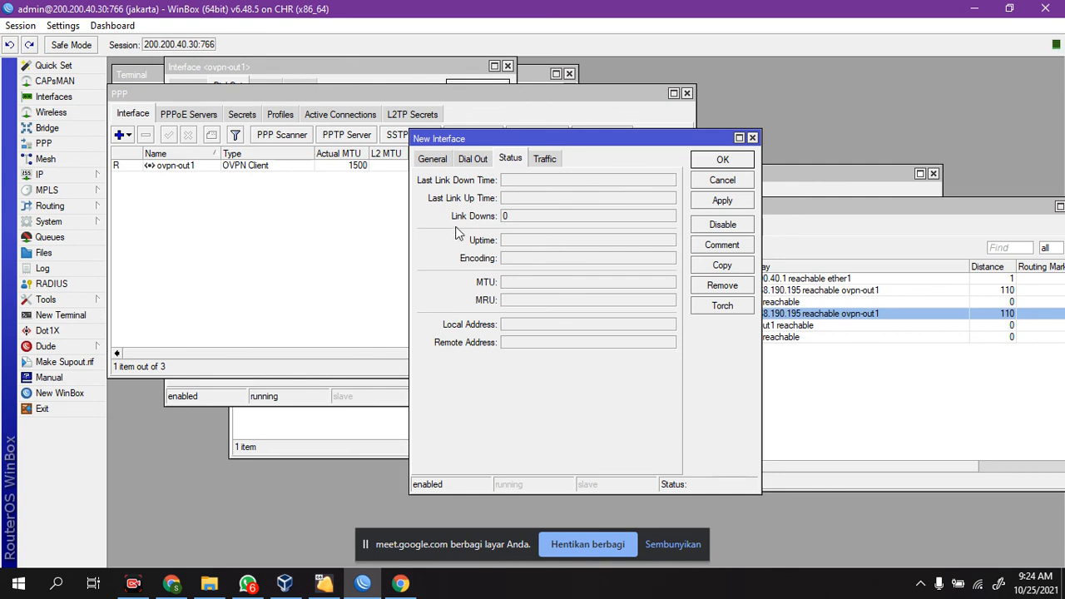
left_click(752, 138)
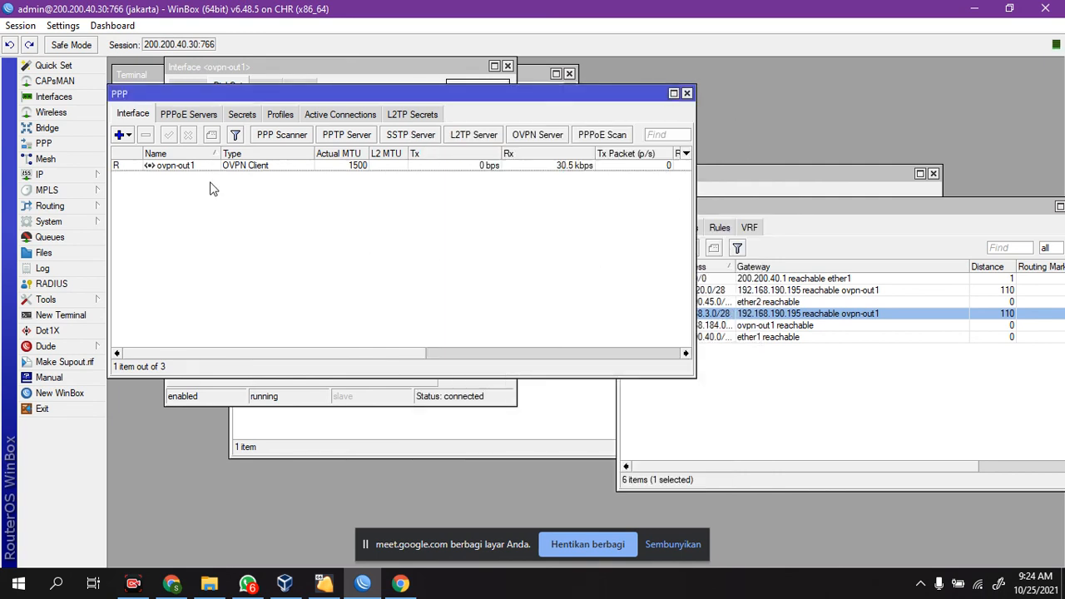
Step: Open the interface list, examine the settings of a new GRE tunnel and close it without saving
left_click(121, 135)
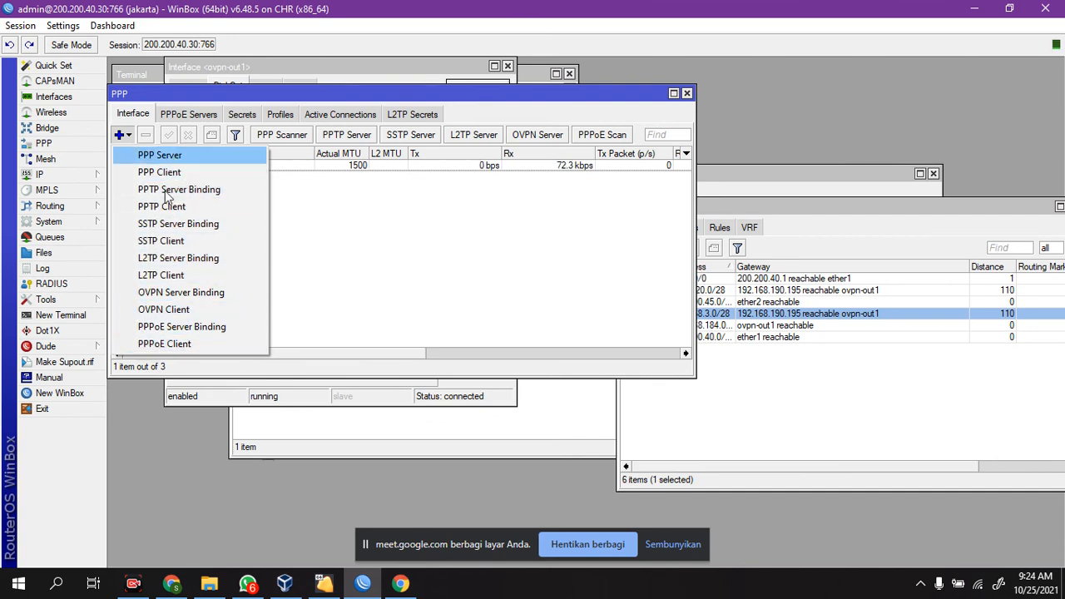
left_click(338, 221)
left_click(55, 97)
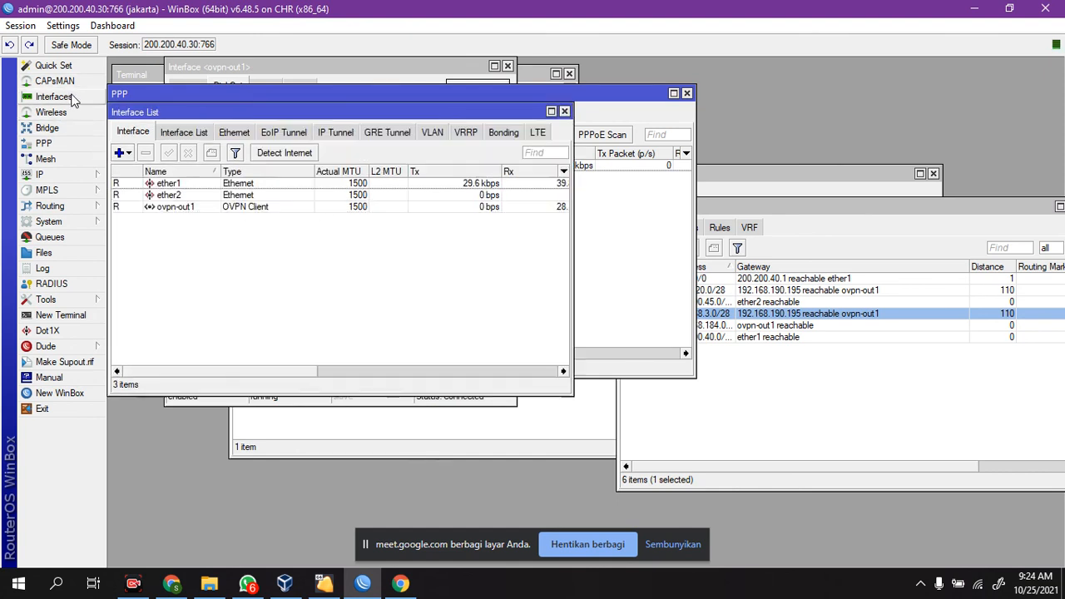
left_click(128, 153)
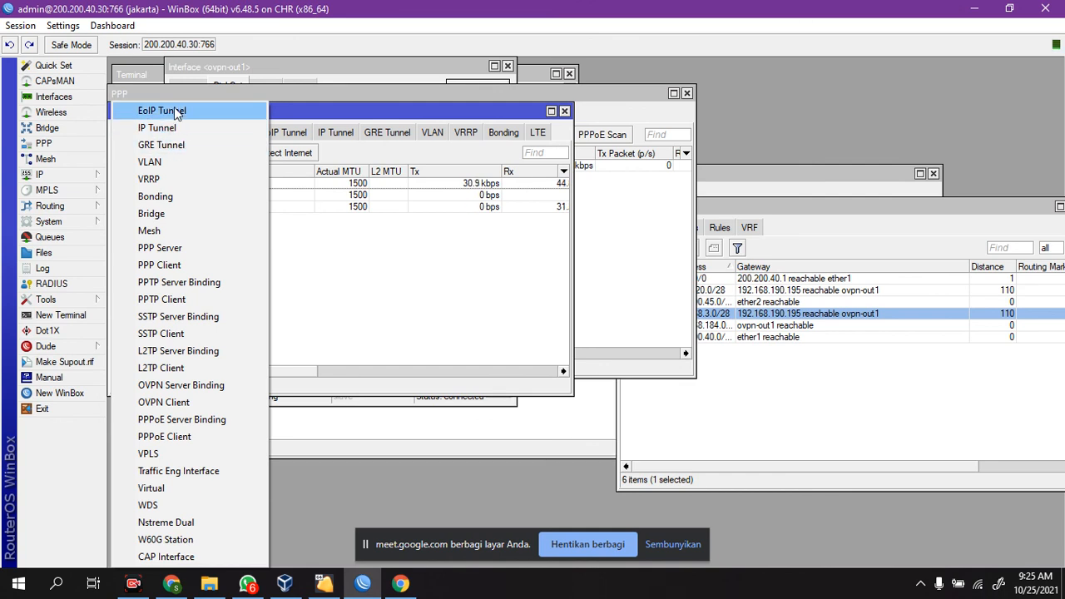
left_click(195, 147)
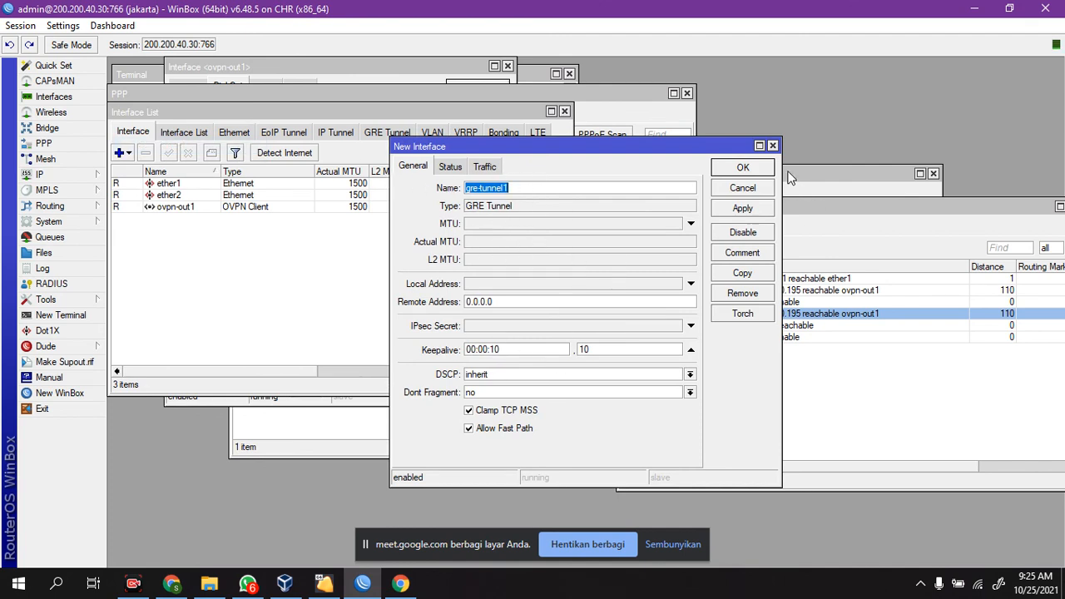
left_click(773, 147)
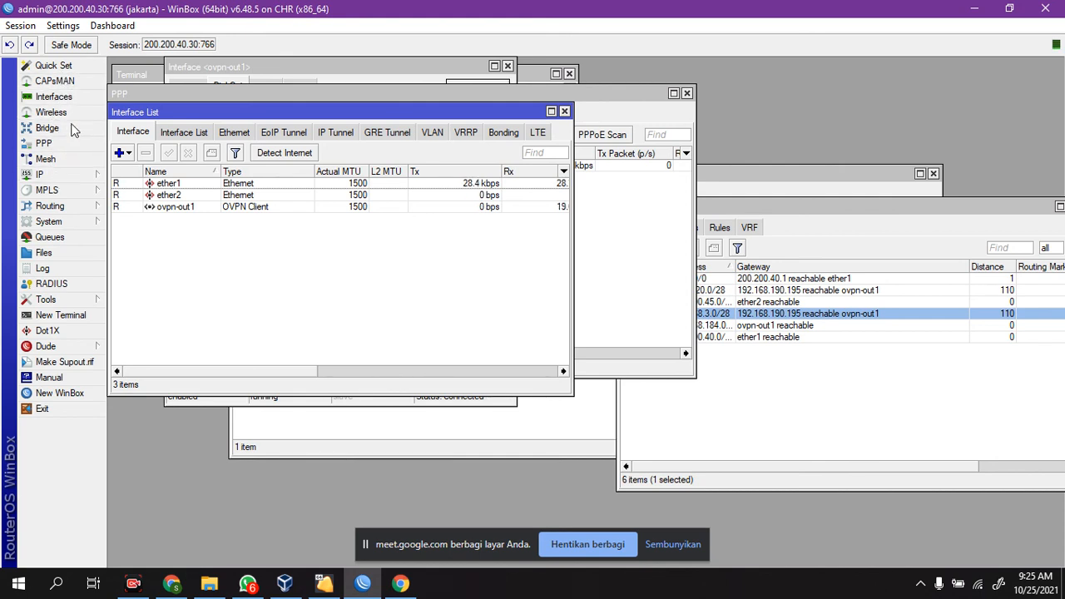
Step: Examine the general settings of a new EoIP tunnel, close it without saving and review the interface types again
left_click(130, 154)
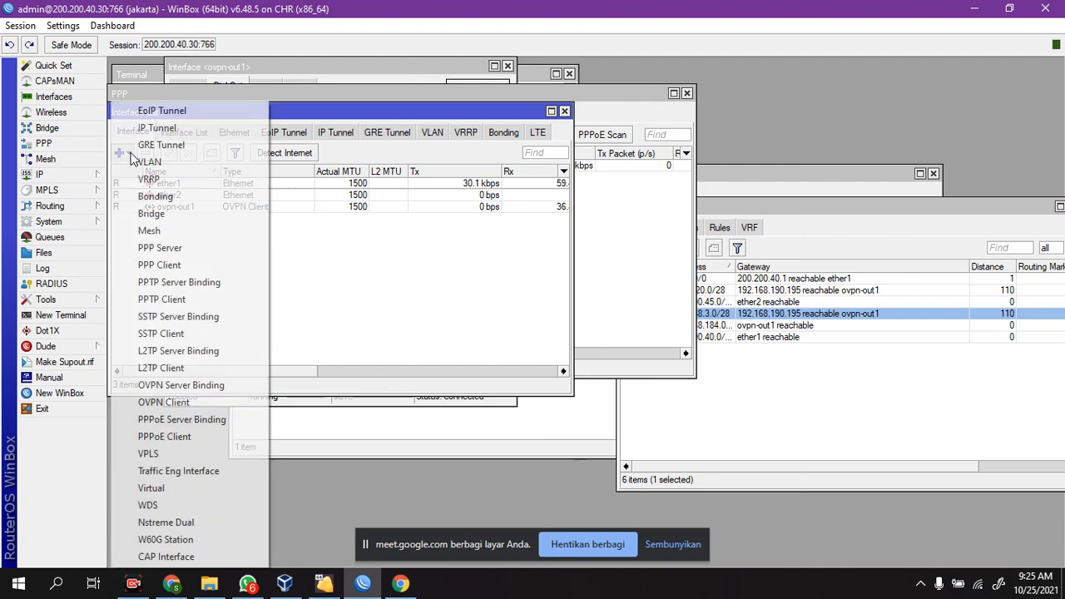
left_click(159, 115)
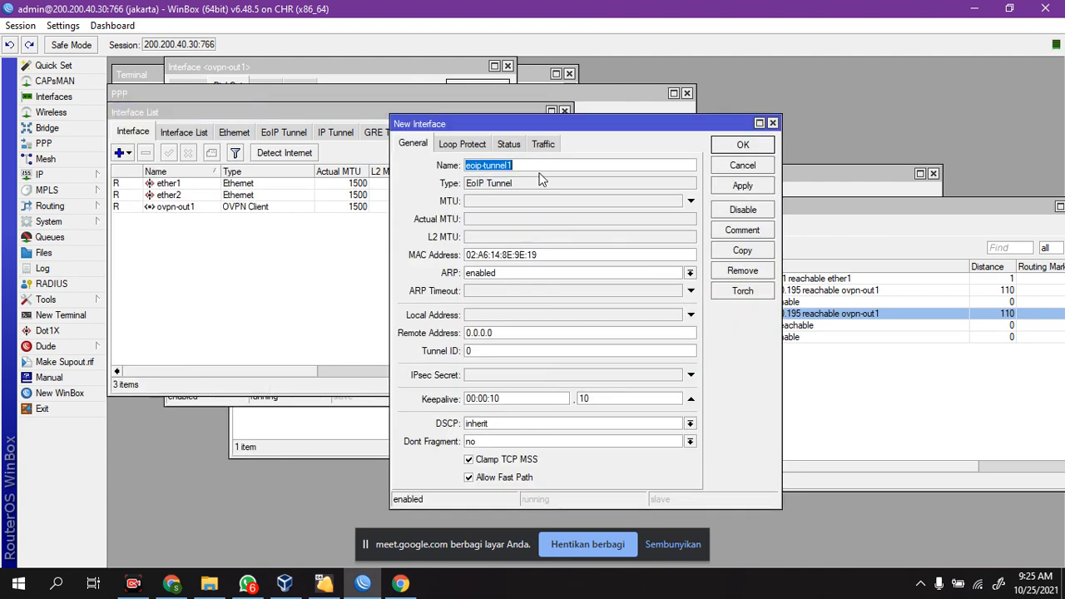
left_click_drag(492, 132, 570, 112)
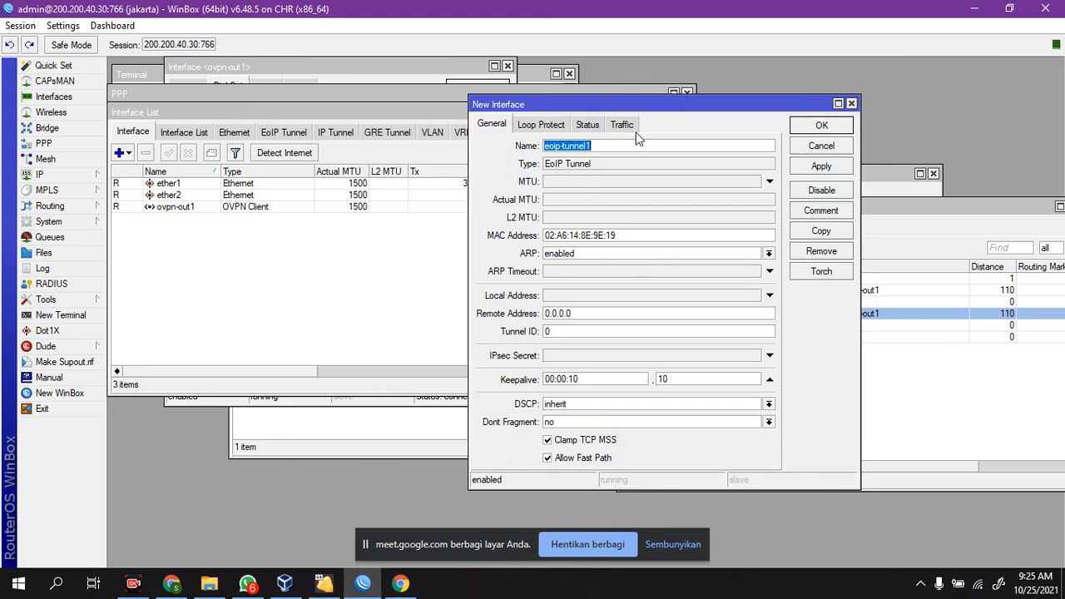
left_click(852, 103)
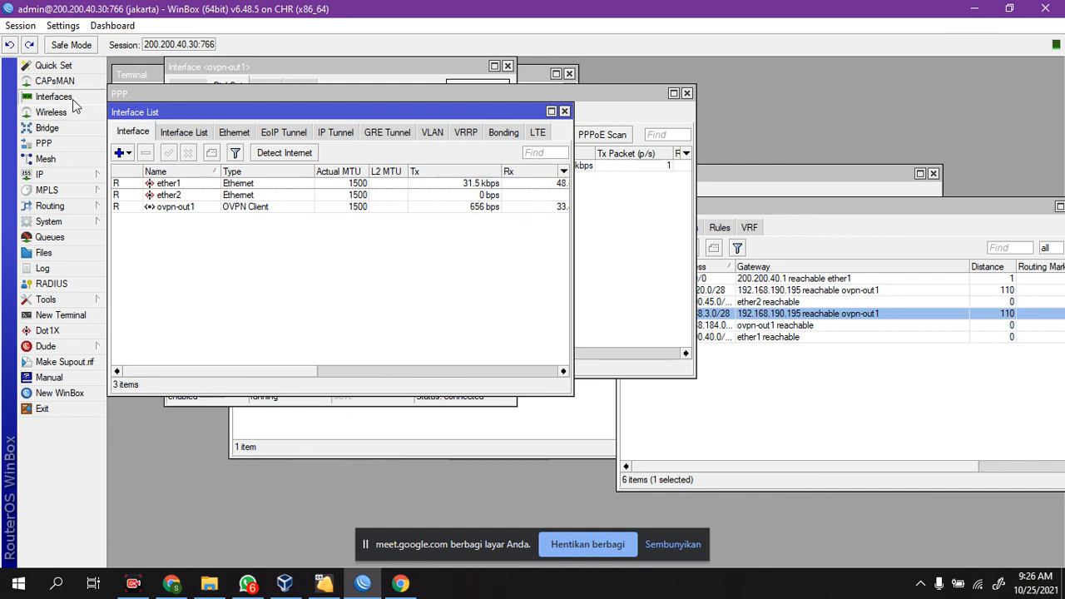
left_click(122, 152)
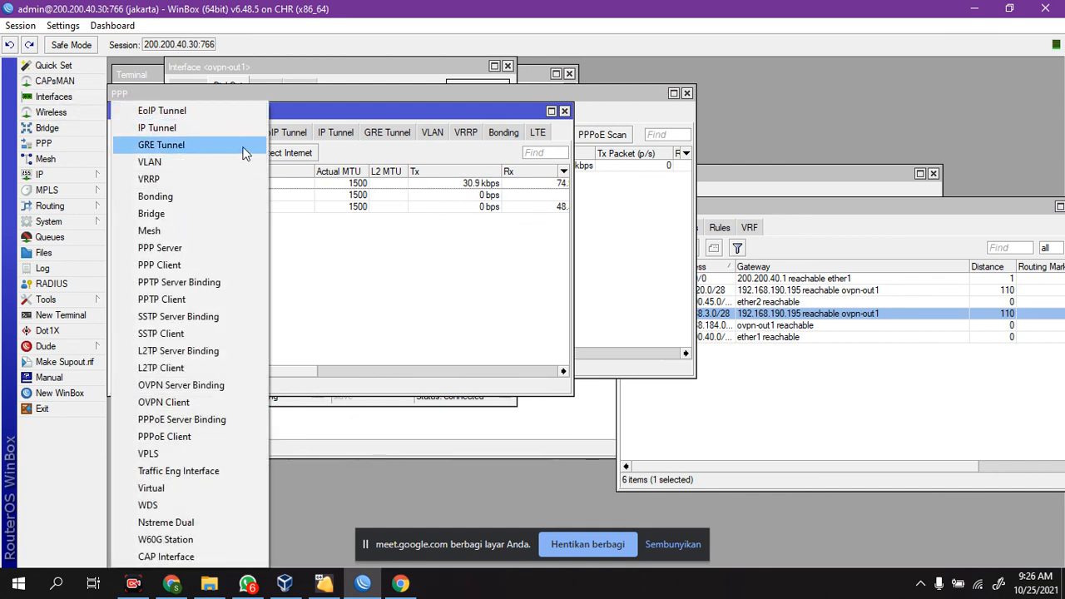
left_click(778, 122)
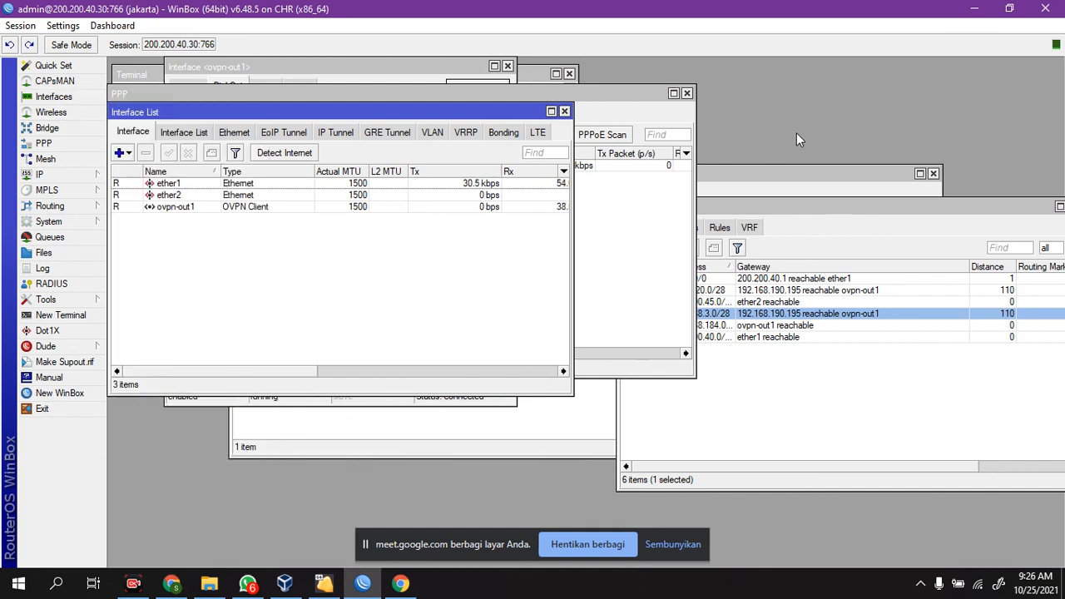